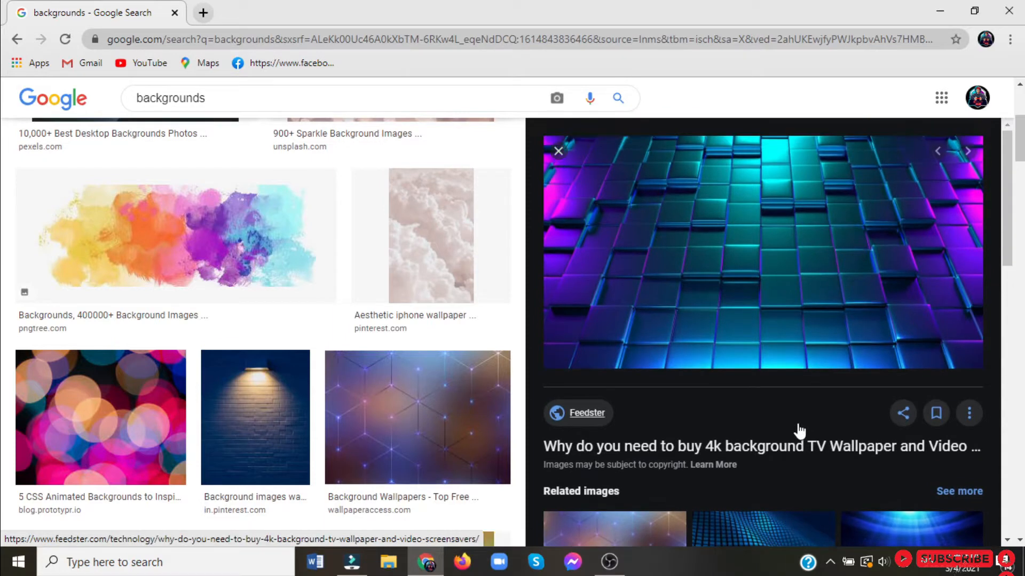
Save the blue and purple cube background image to Downloads as the JPEG 3d-cube-background-4k-yo-1210x642.
scroll(796, 430, up, 1)
right_click(730, 188)
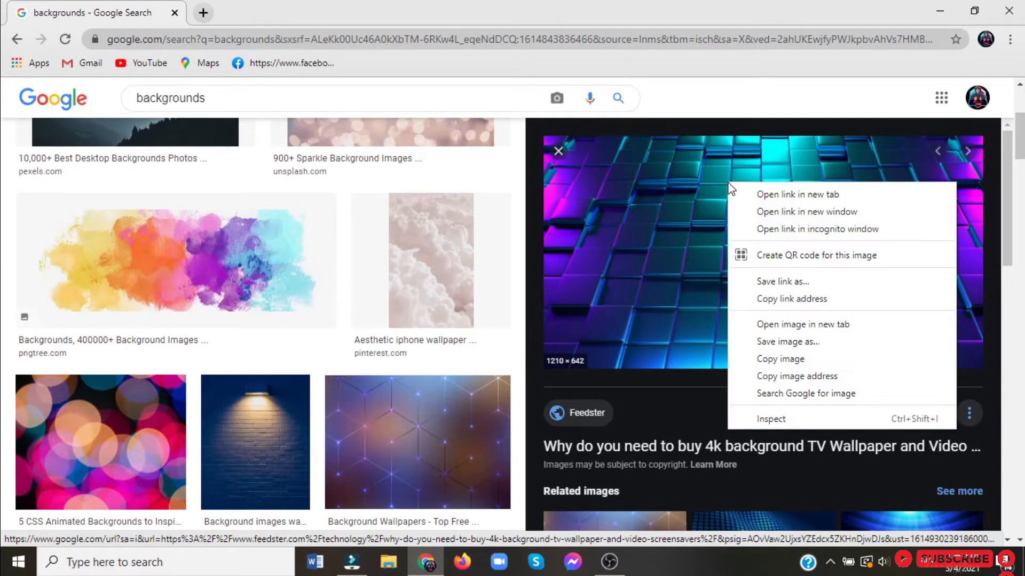
click(774, 357)
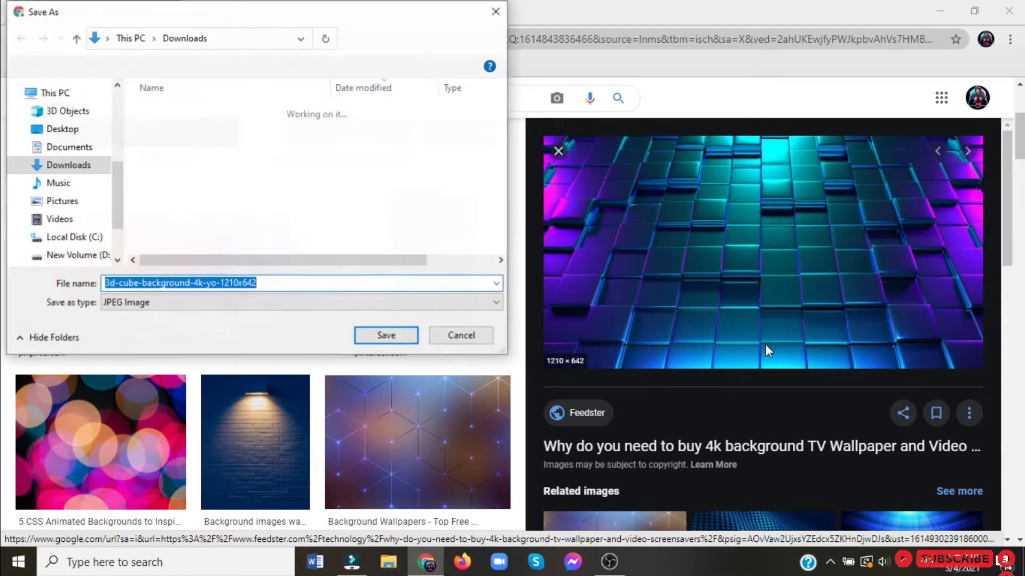
click(376, 335)
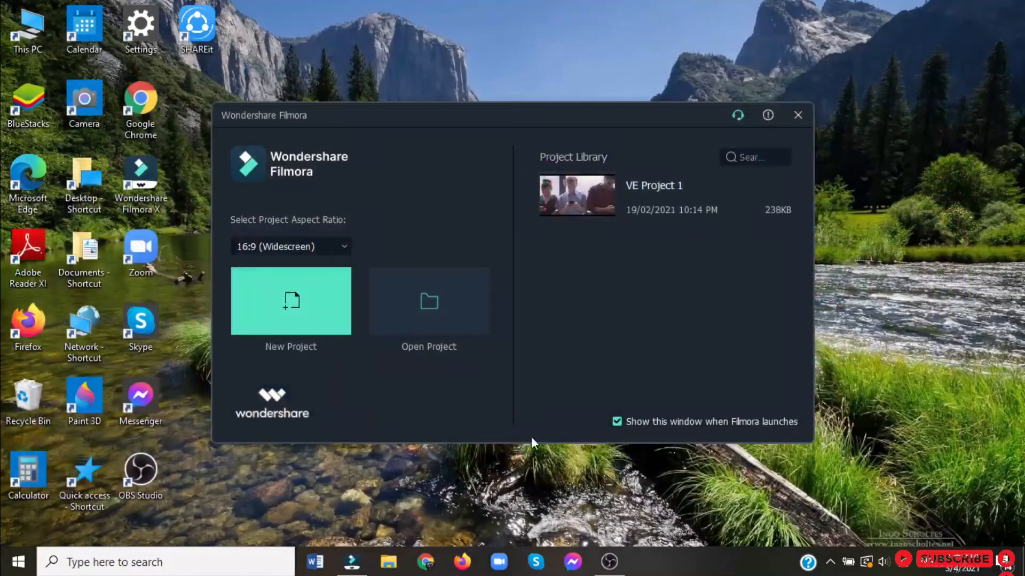
Create a new 16:9 project in Wondershare Filmora and import 3d-cube-background-4k-yo-1210x642 from Downloads.
click(299, 298)
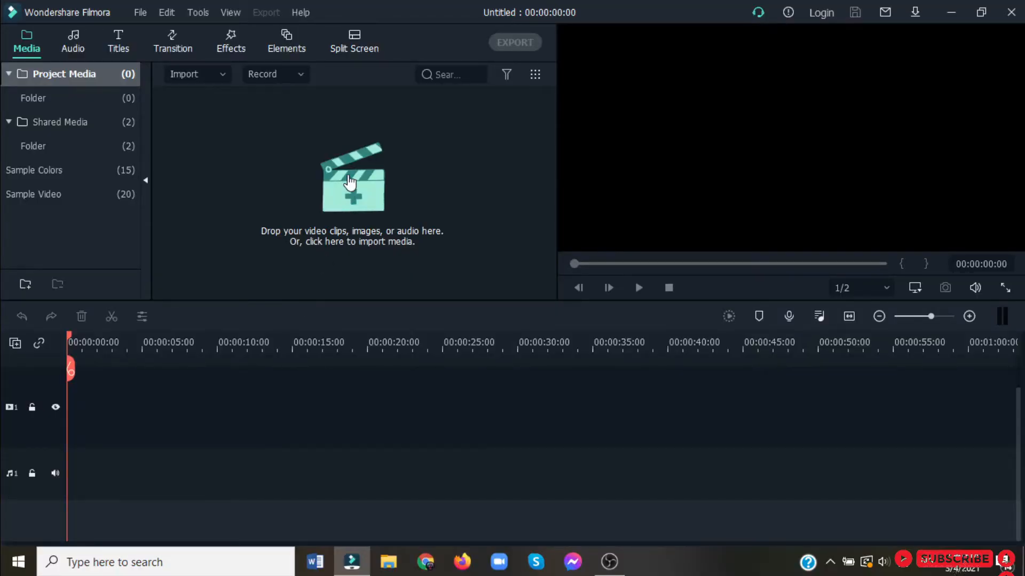
click(348, 181)
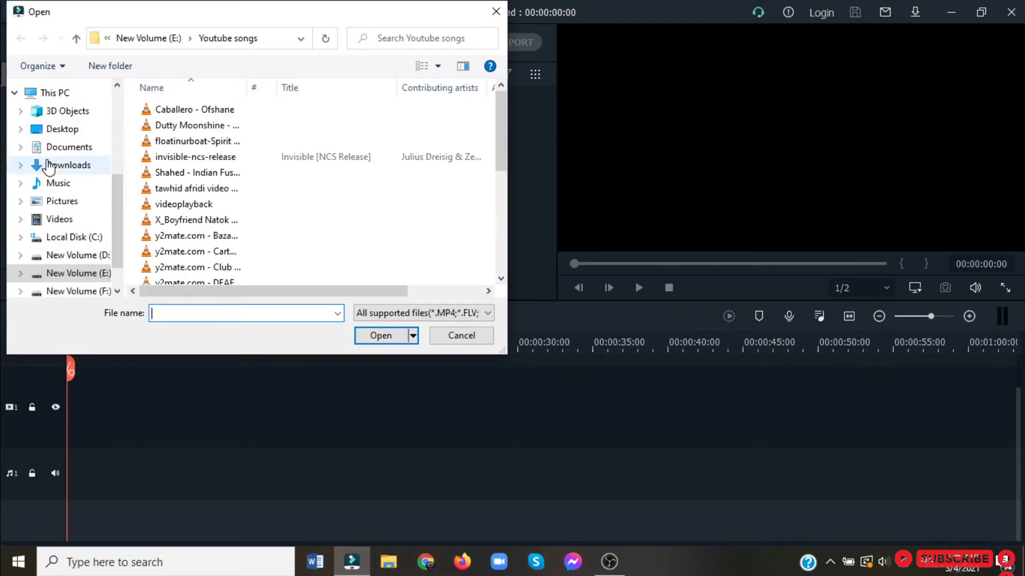
click(49, 167)
click(188, 133)
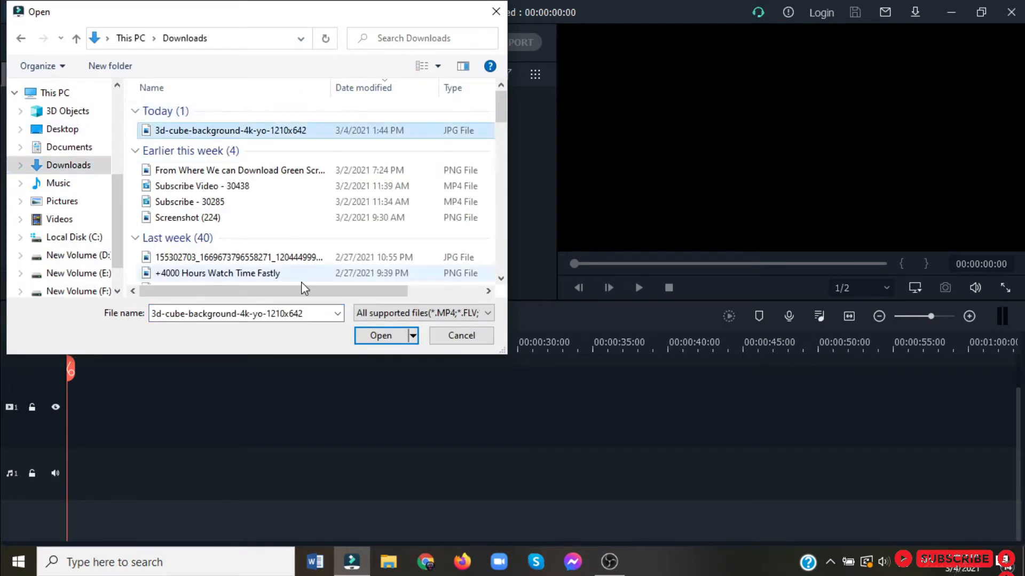
click(380, 335)
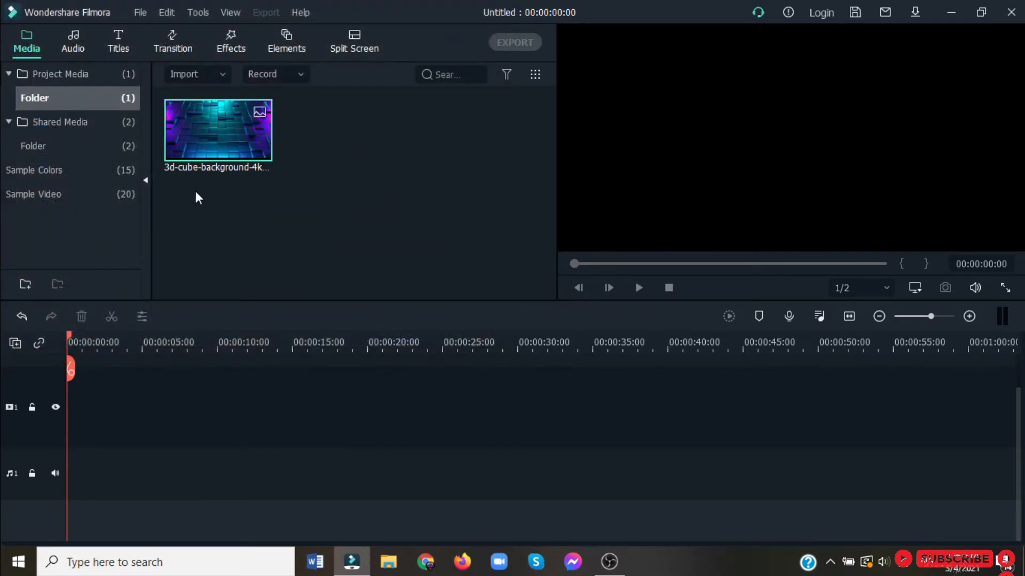
Place the cube background at the start of video track 1, extend it to about 22 seconds and preview it.
drag(120, 413, 34, 415)
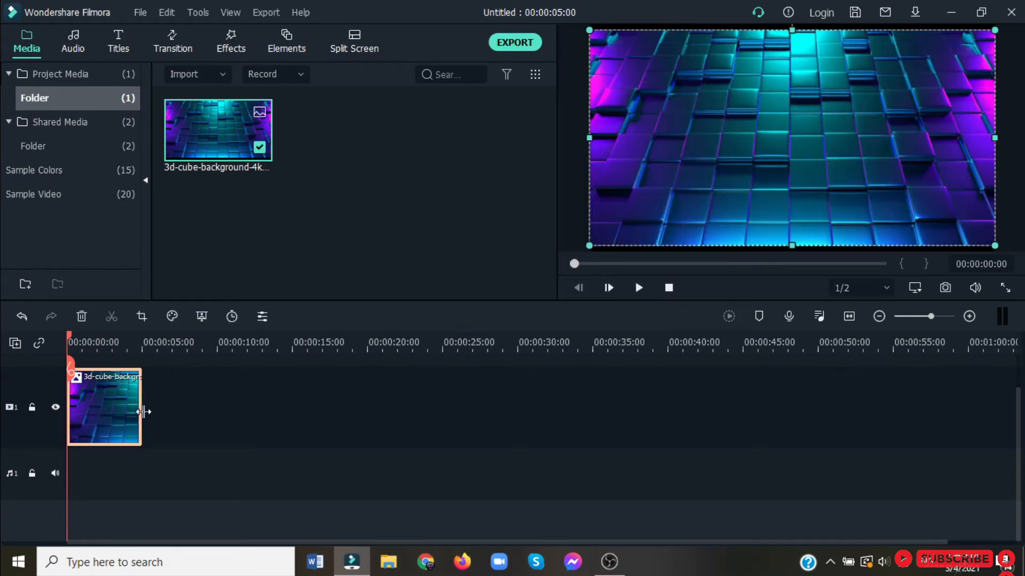
drag(143, 412, 396, 399)
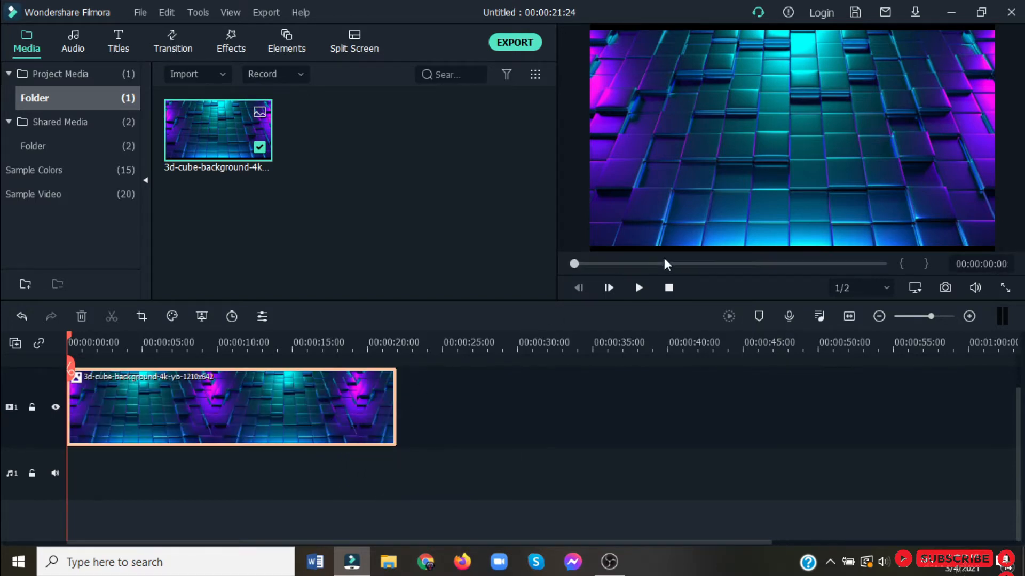
click(642, 288)
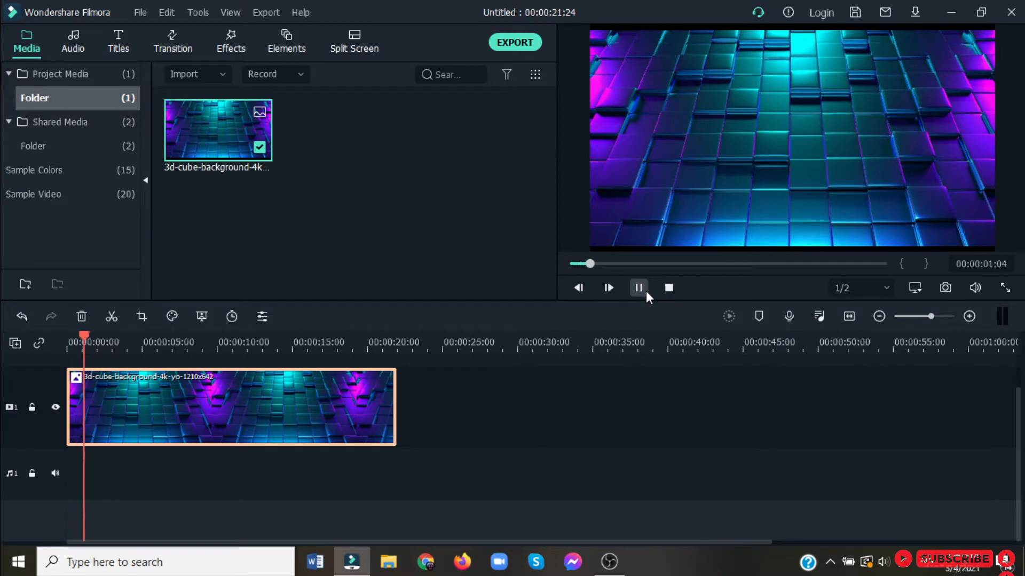
click(644, 290)
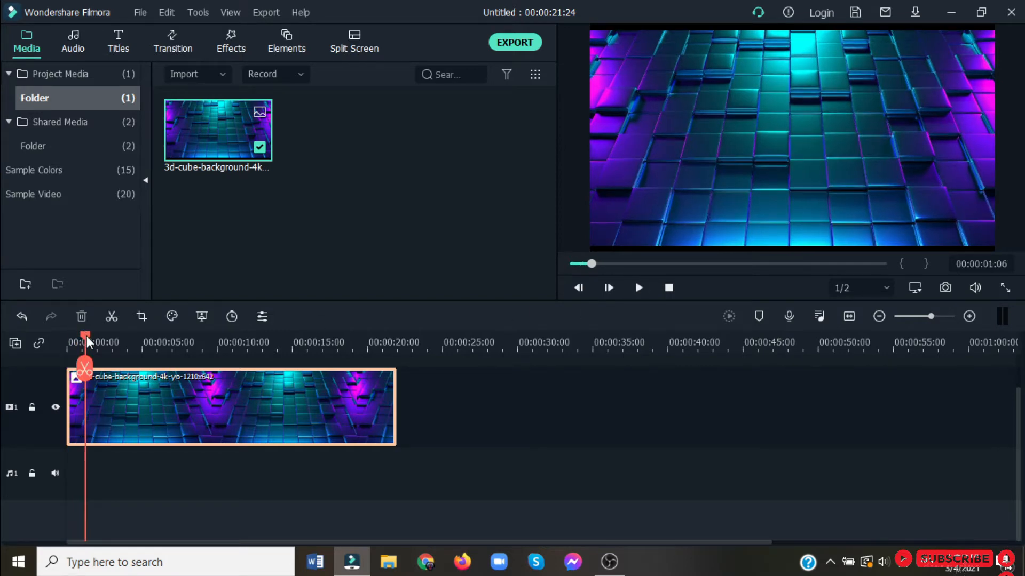
Add the Title 27 preset above the background at the start of the timeline.
drag(87, 342, 68, 341)
click(120, 42)
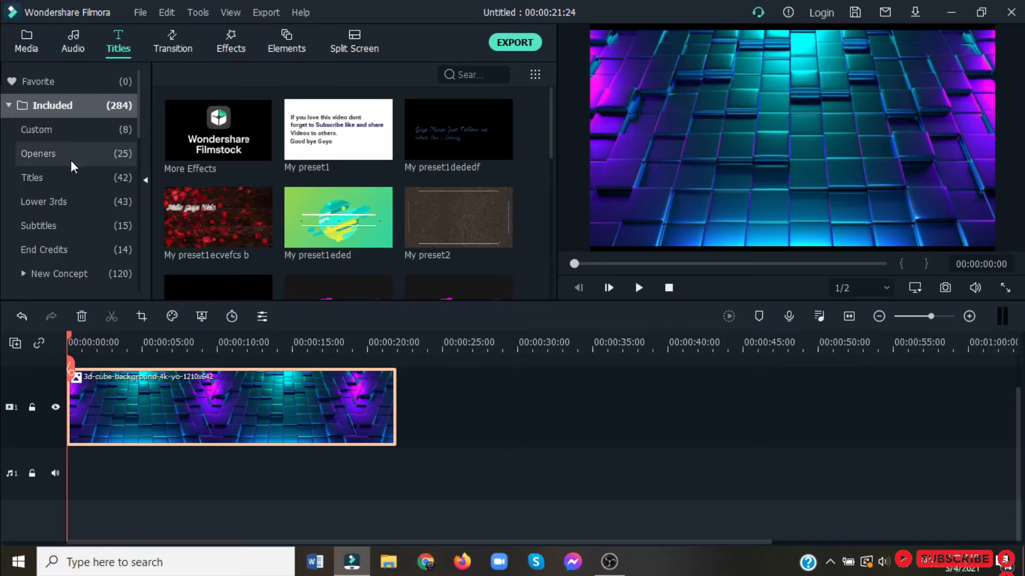
click(82, 177)
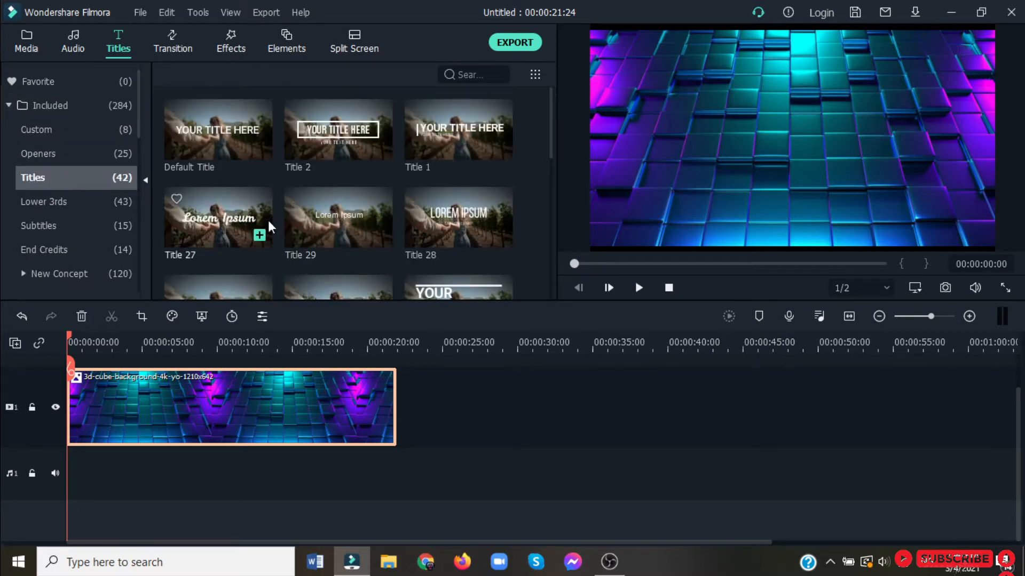
click(261, 235)
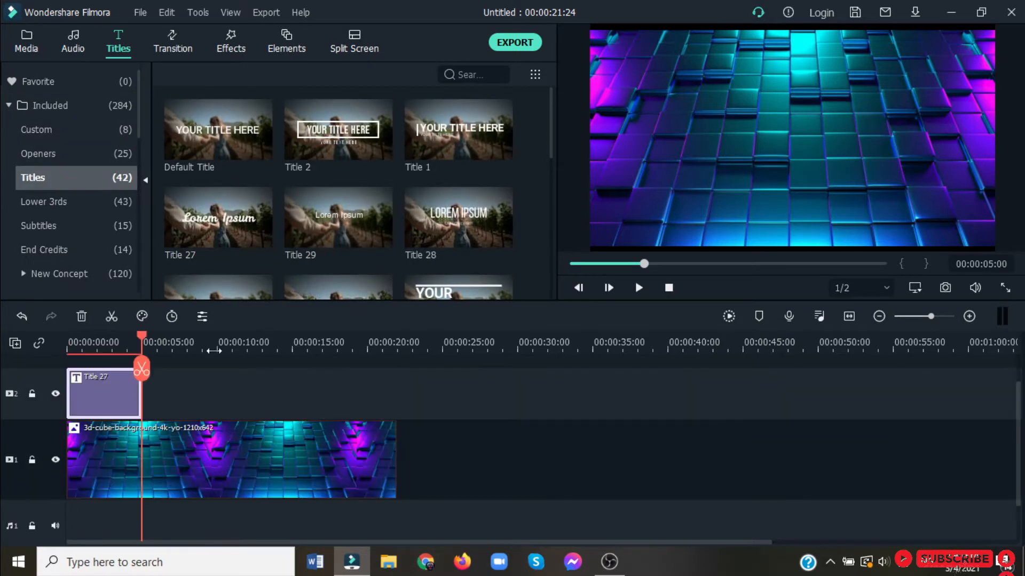
drag(136, 335, 73, 346)
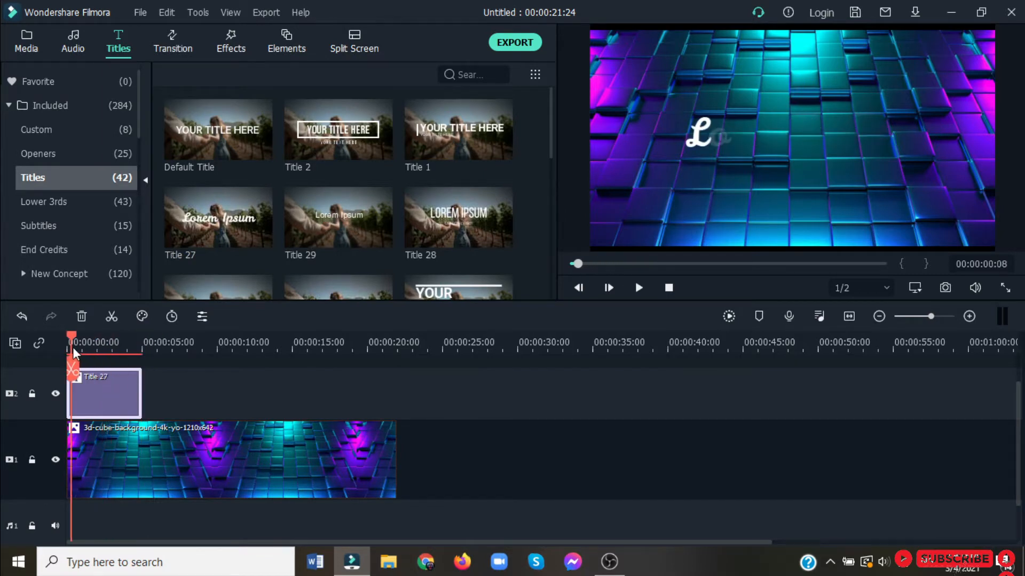
Open the title's advanced text editing, insert a round rectangle and move it to the left side of the frame.
right_click(113, 379)
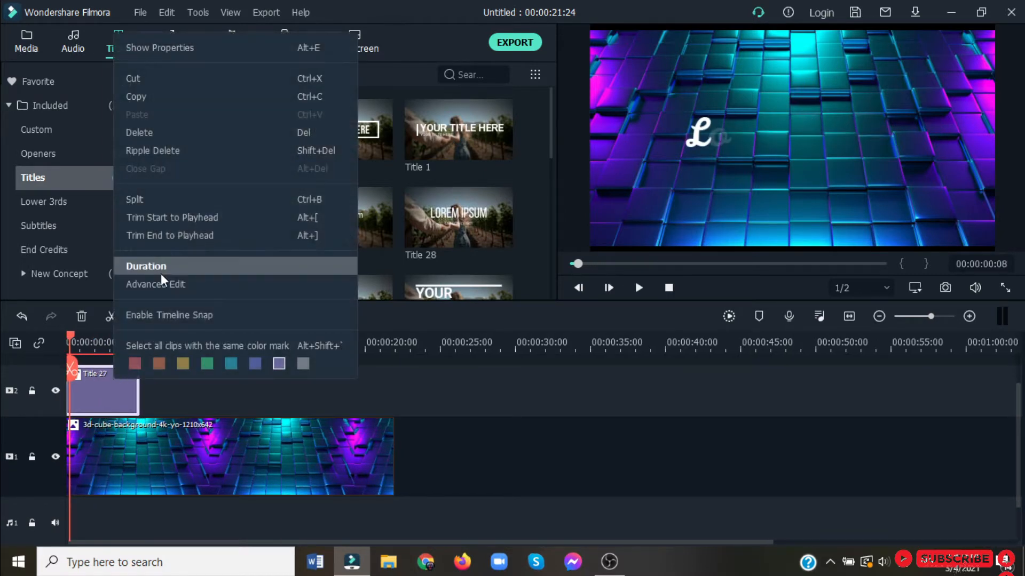
click(150, 287)
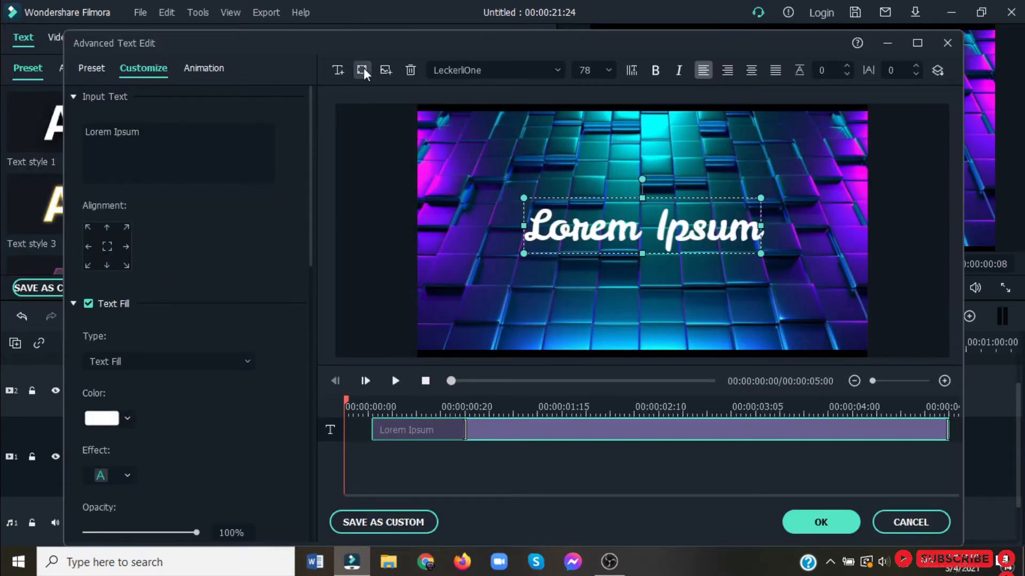
click(363, 70)
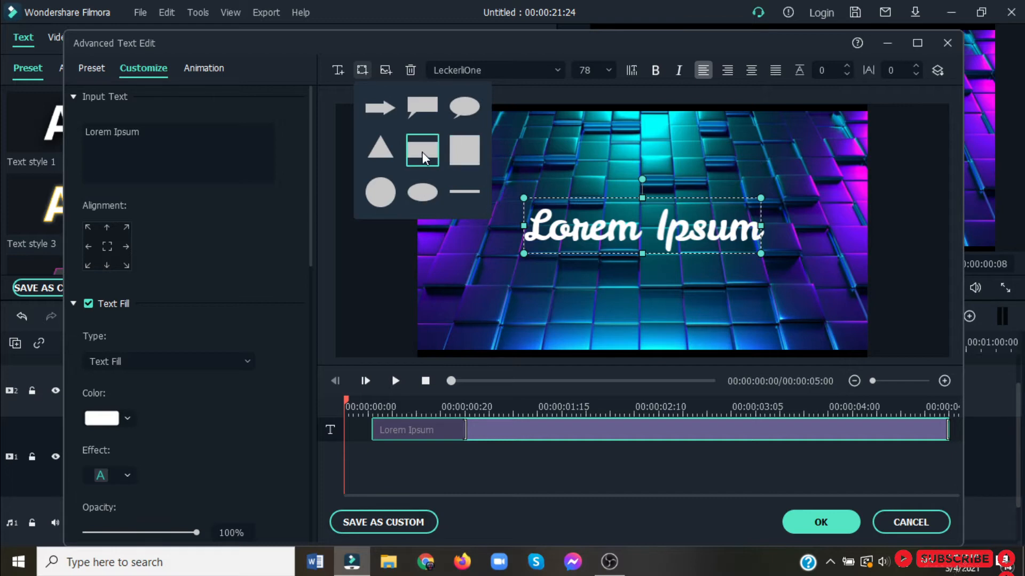
click(422, 151)
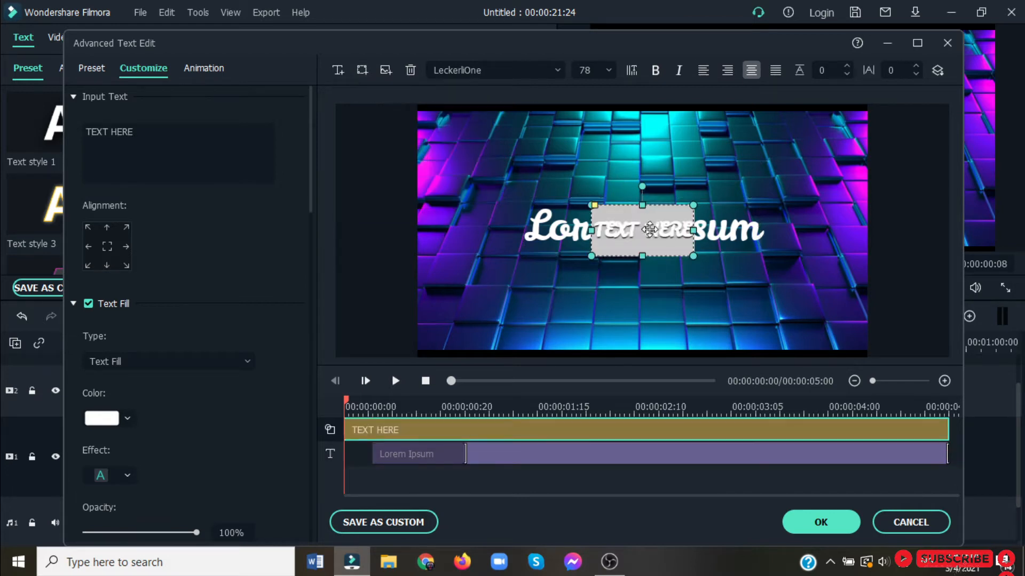
drag(650, 223, 488, 226)
Clear the "Lorem Ipsum" text from the title.
click(620, 230)
double_click(761, 231)
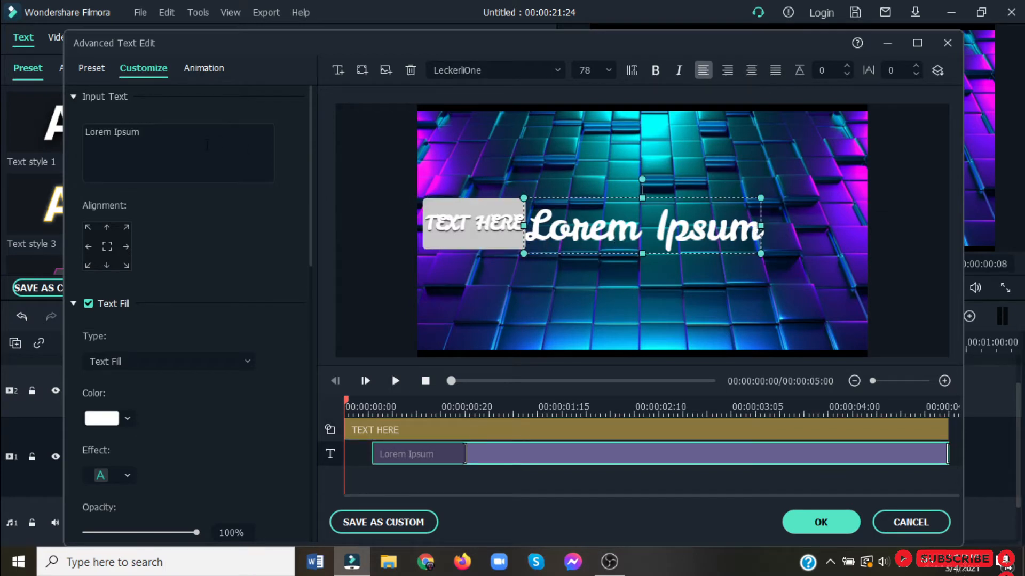
key(BackSpace)
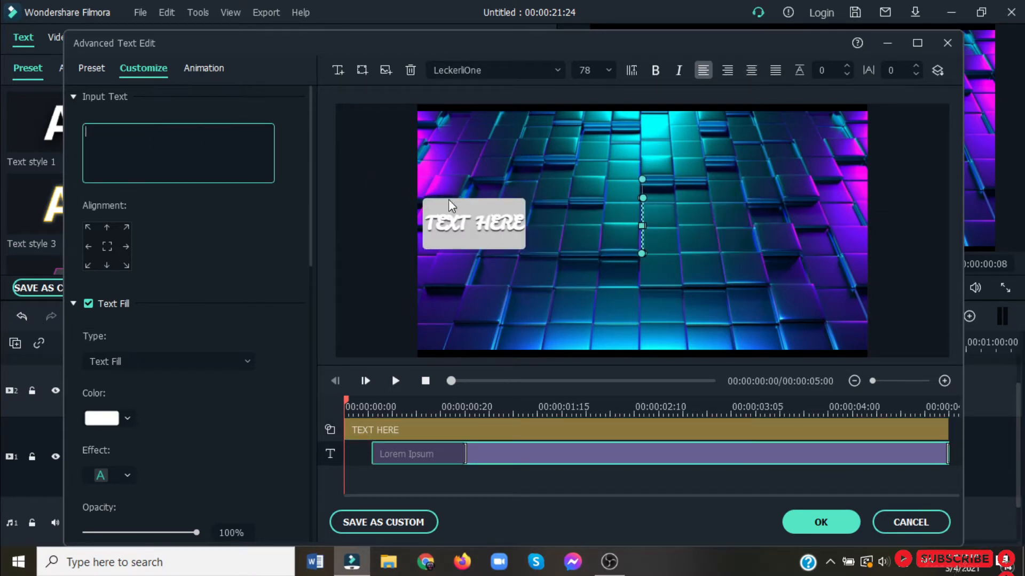
Remove the round rectangle's placeholder text and enlarge it to a bit over a third of the frame's width.
click(515, 218)
drag(102, 132, 186, 142)
key(ctrl+a)
key(BackSpace)
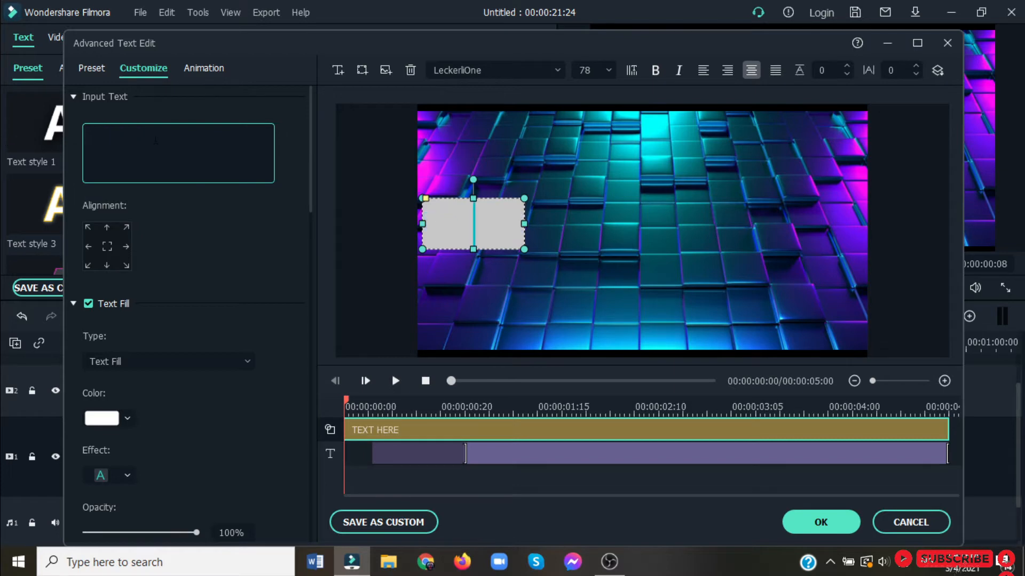
drag(526, 247, 548, 254)
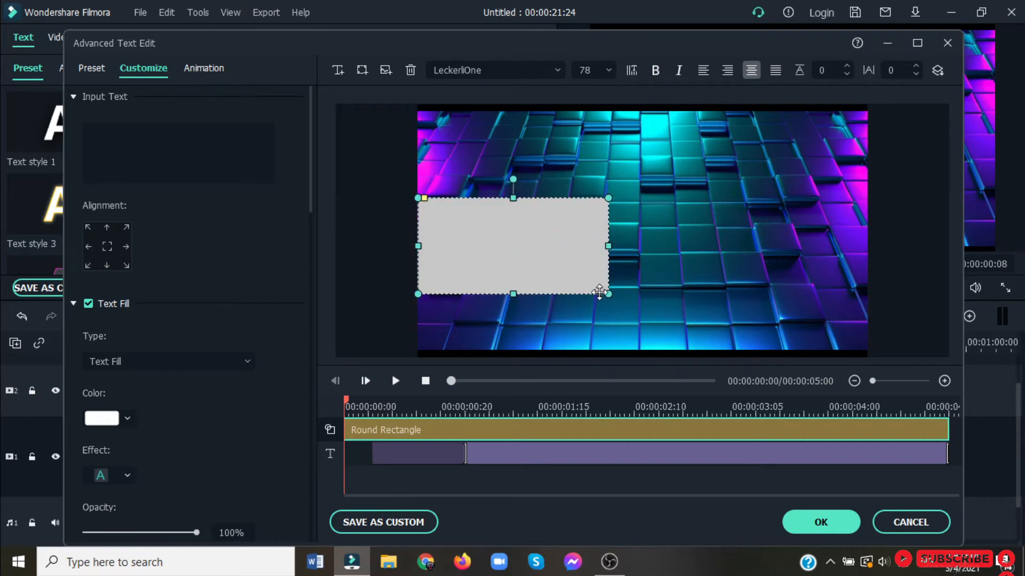
drag(608, 294, 598, 288)
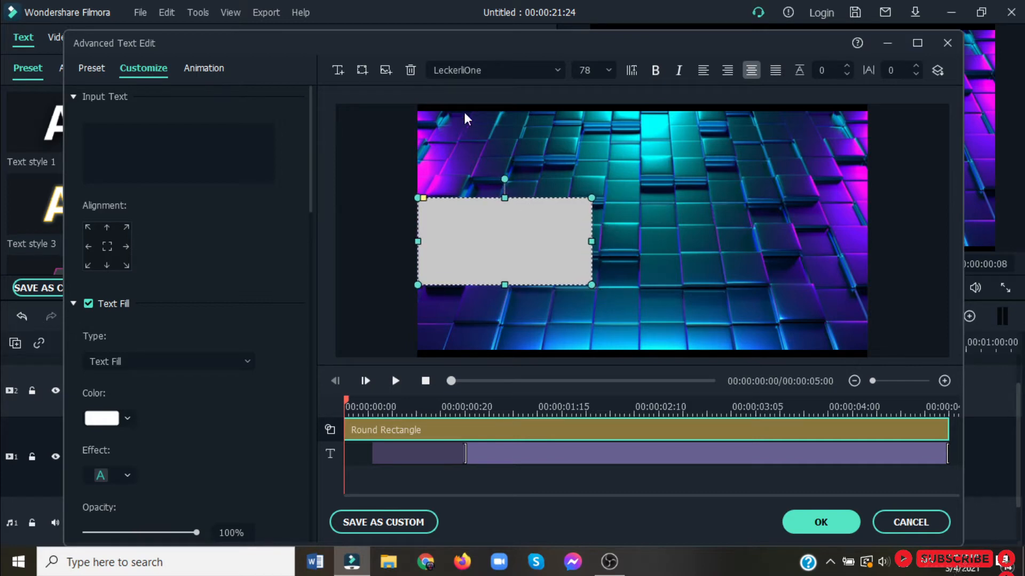
Add a second, textless round rectangle of similar size on the frame's right side and nudge the left one inward.
click(362, 70)
click(422, 153)
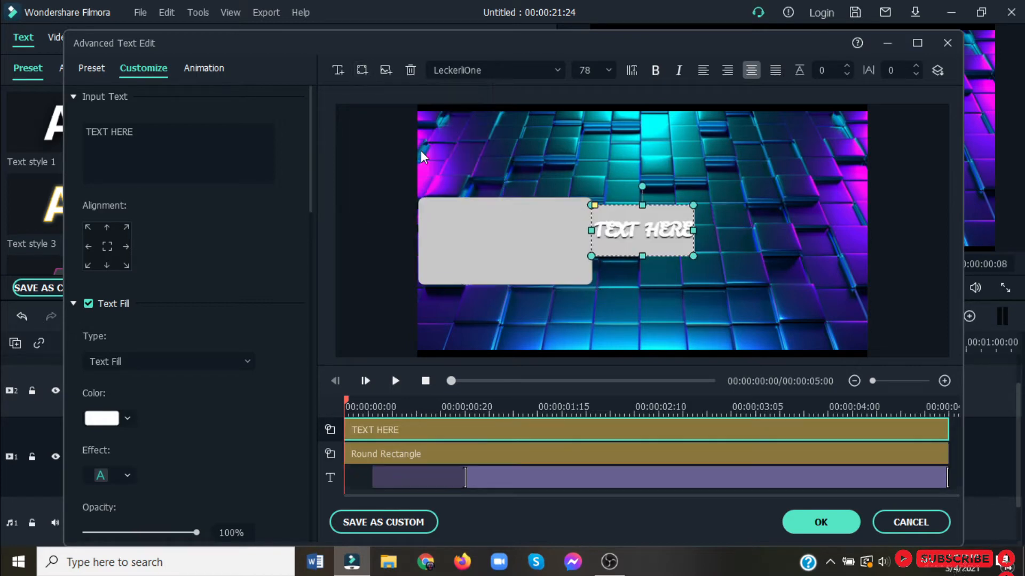
click(128, 133)
key(BackSpace)
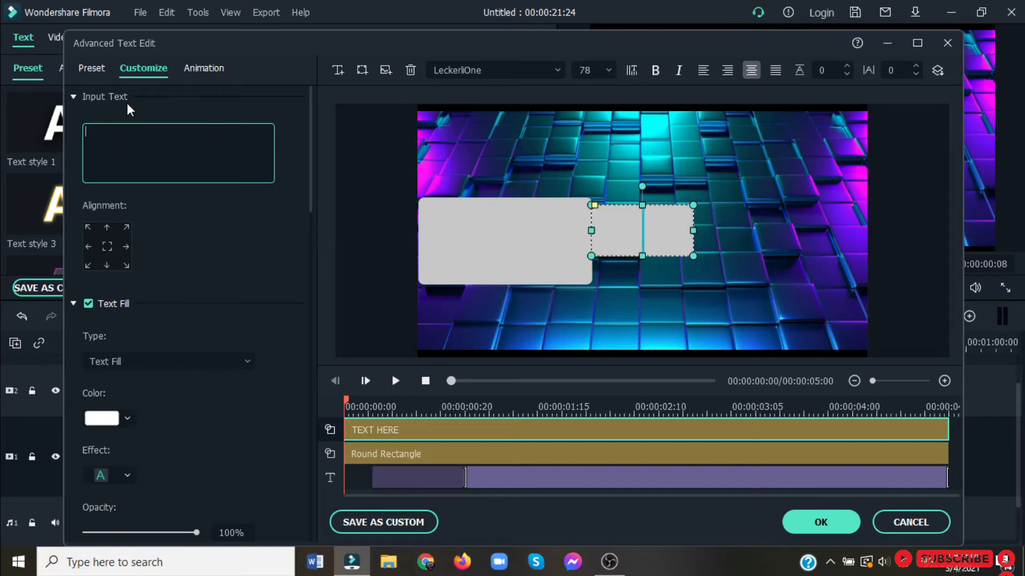
drag(697, 258, 723, 266)
drag(636, 238, 727, 233)
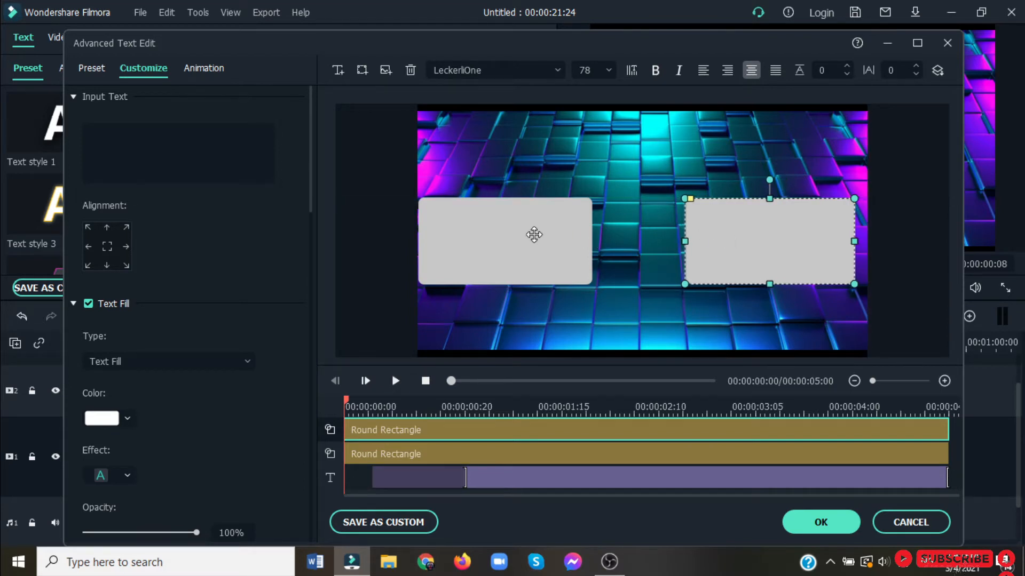
drag(533, 233, 545, 233)
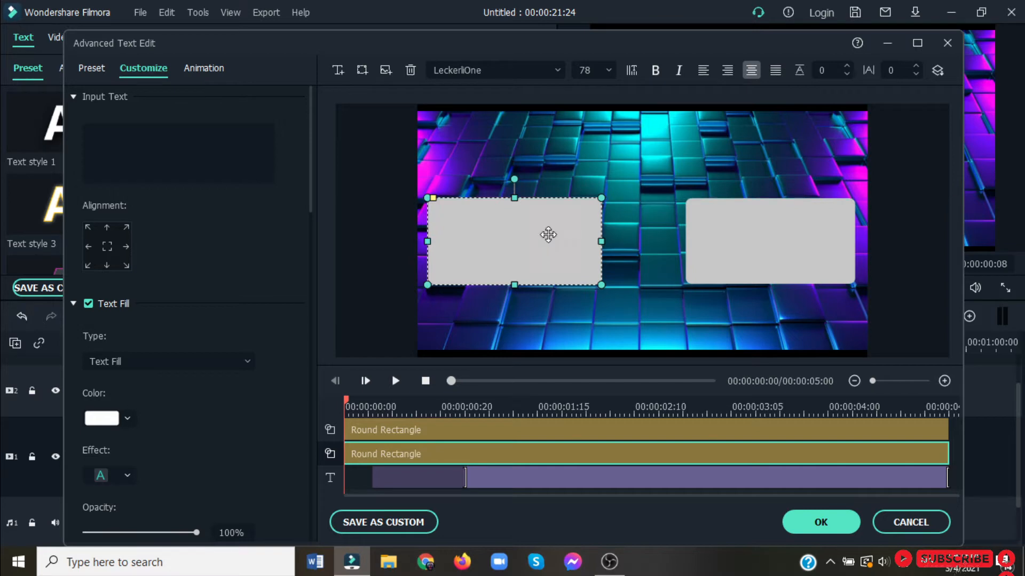
Insert a circle shape and move it to the top centre of the frame.
click(663, 225)
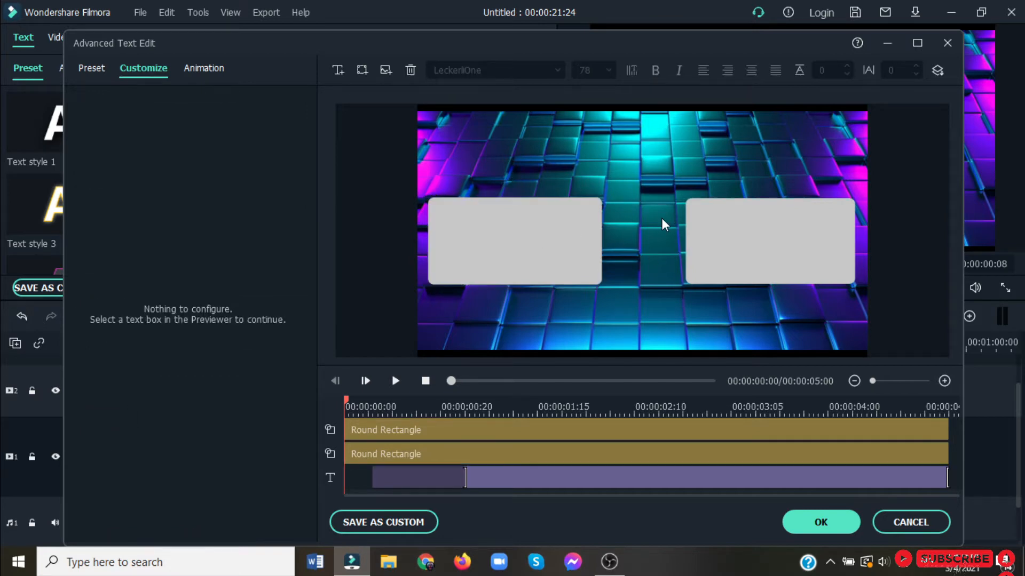
click(362, 70)
click(380, 192)
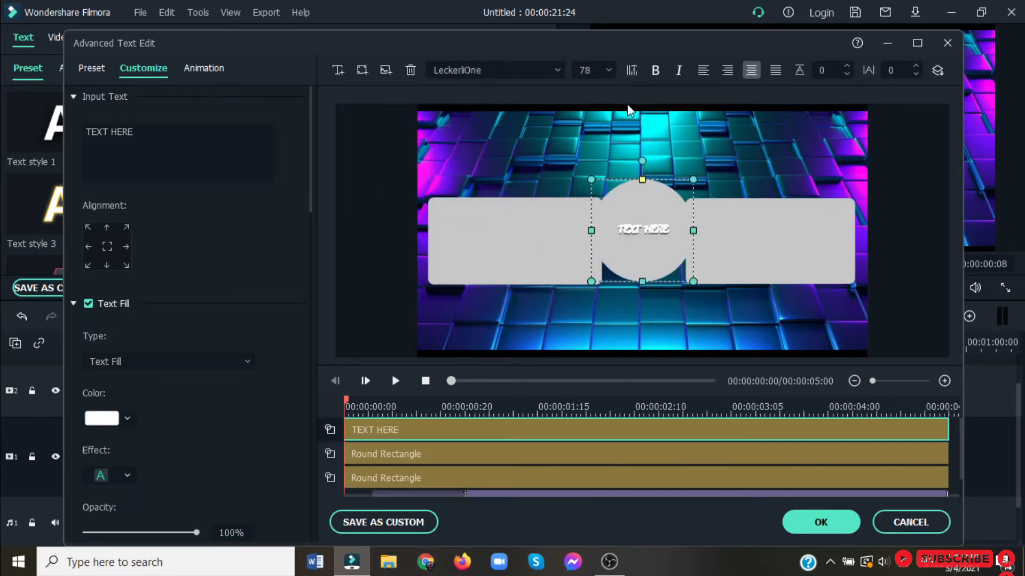
drag(652, 229, 652, 163)
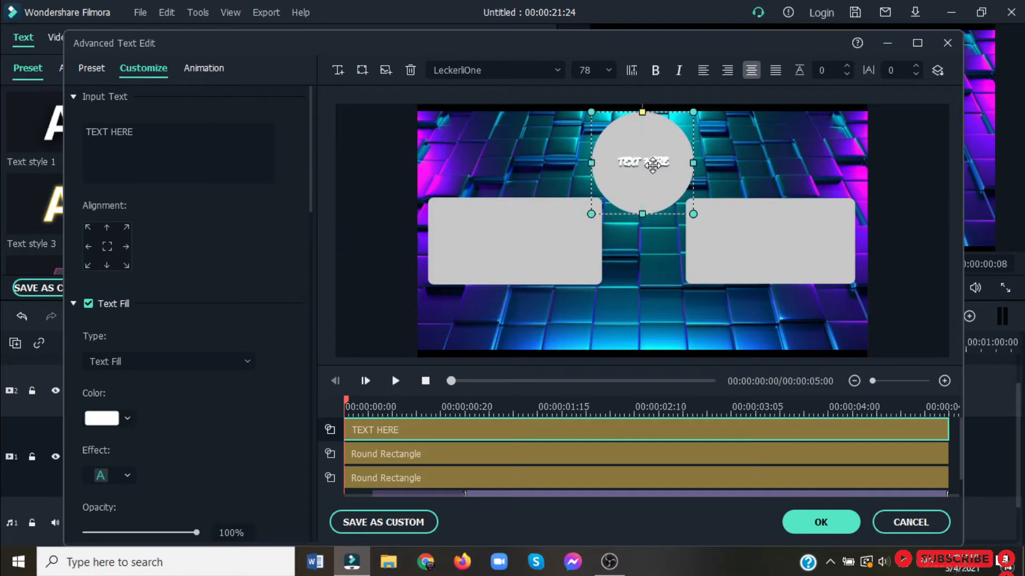
Move both round rectangles down to the lower part of the frame, roughly level with each other.
drag(766, 238, 772, 269)
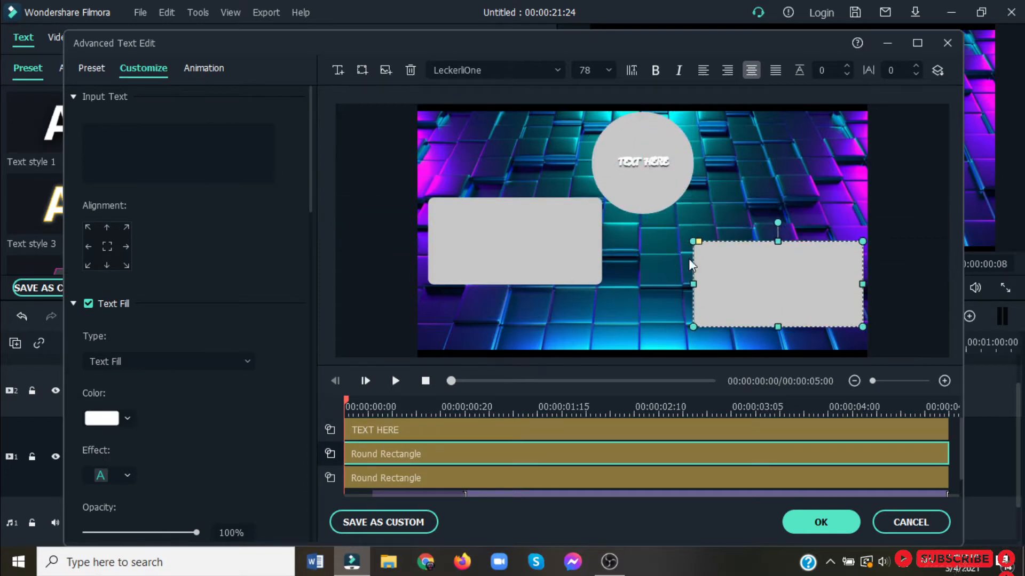
drag(520, 231, 519, 273)
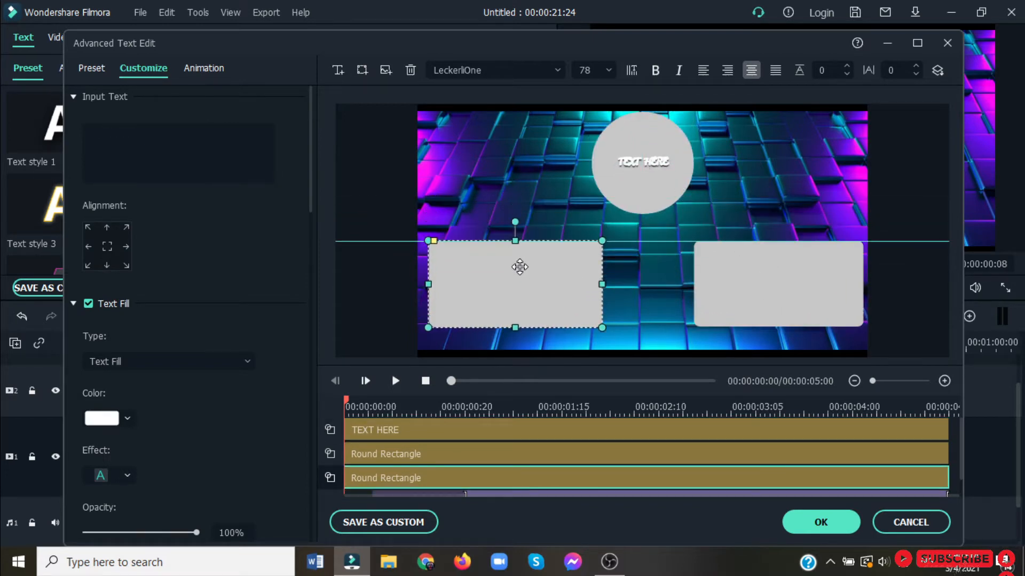
drag(737, 277, 737, 272)
Remove the placeholder text from the circle.
click(643, 161)
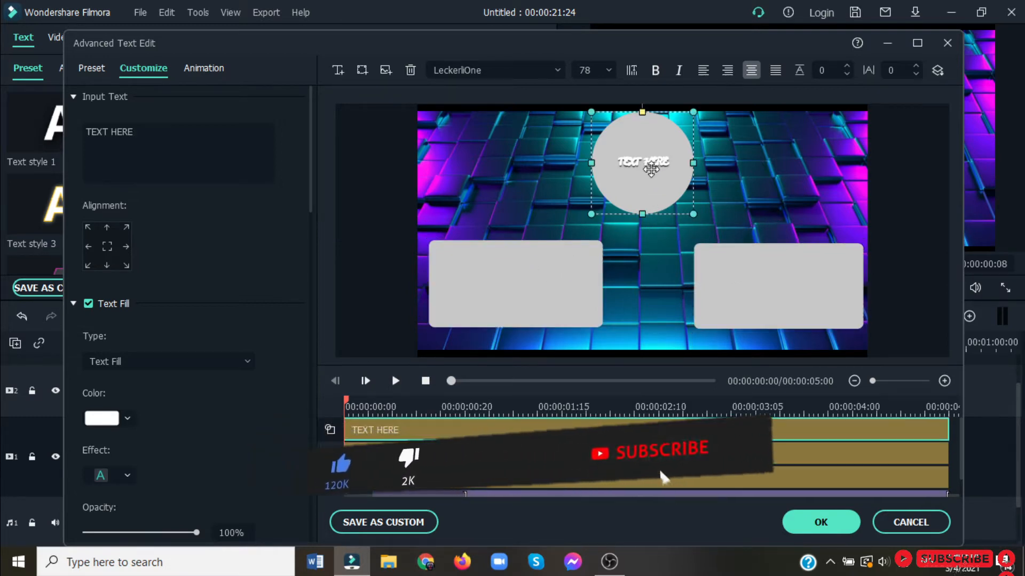
double_click(644, 162)
key(BackSpace)
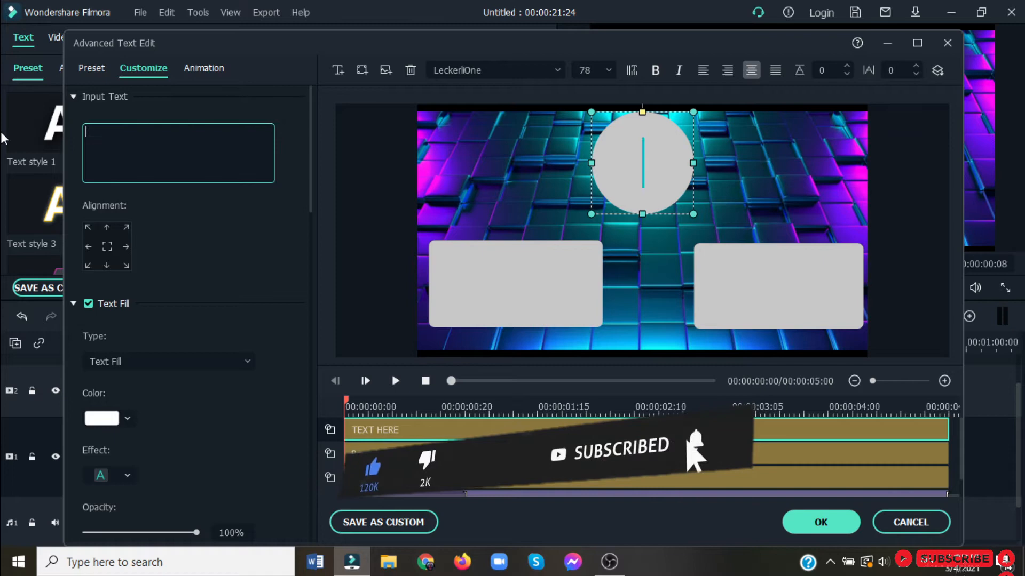
click(482, 142)
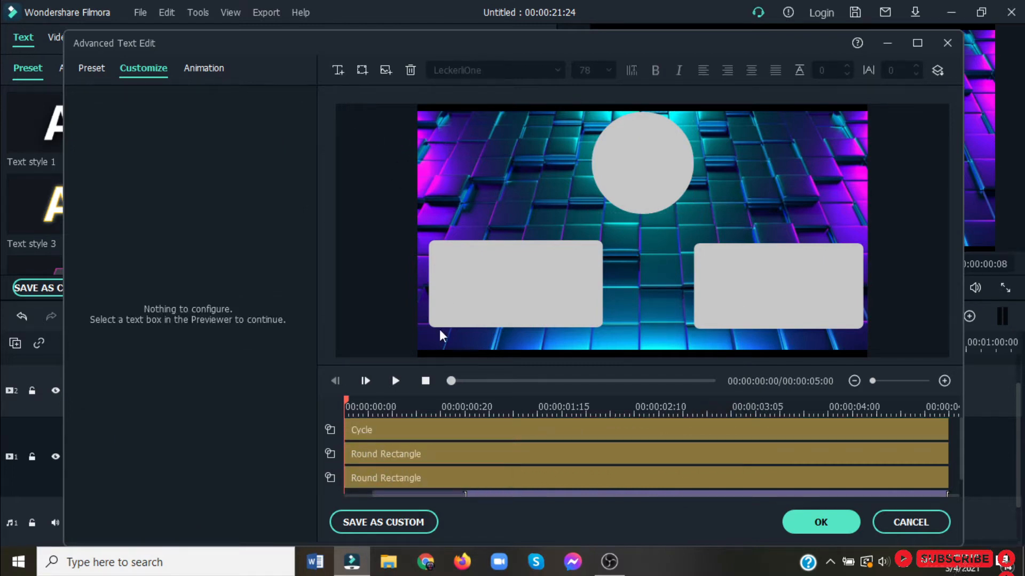
click(87, 72)
click(191, 78)
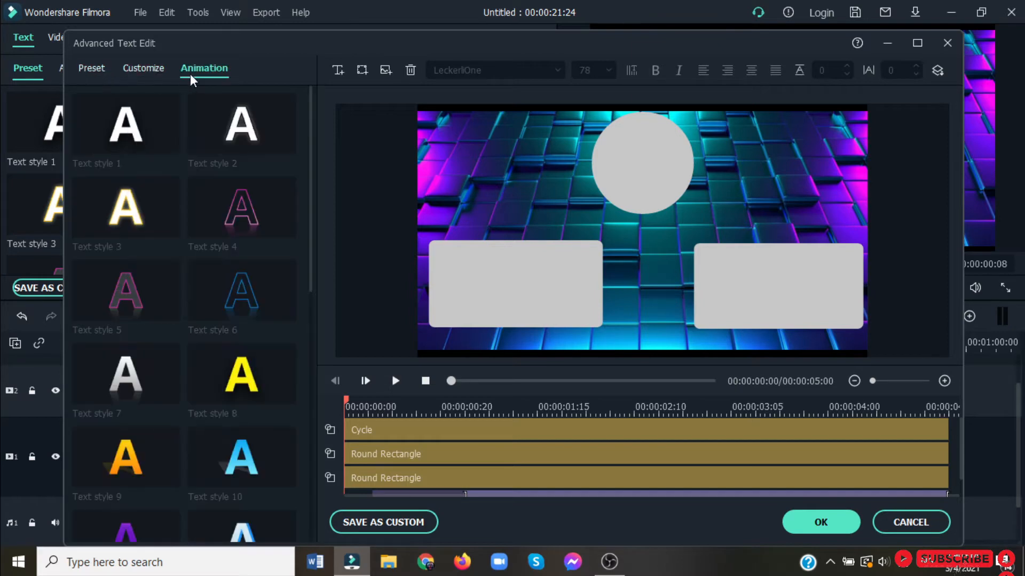
click(143, 70)
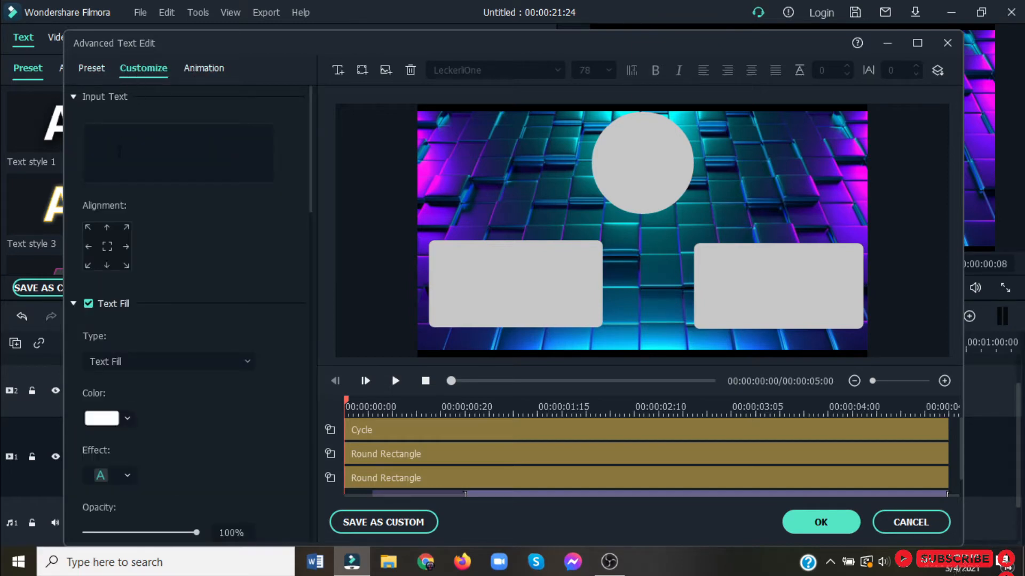
click(119, 149)
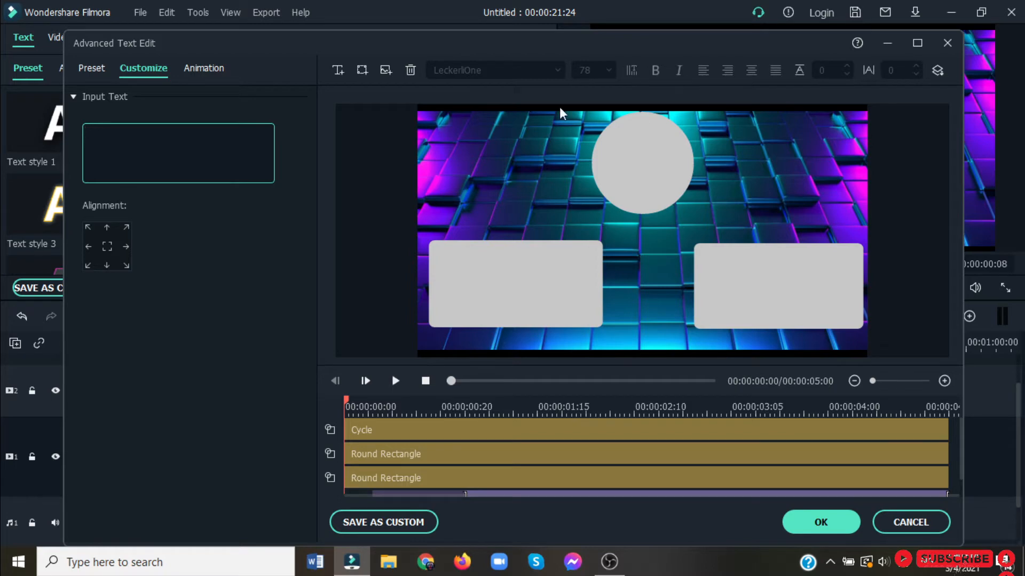
Add a text box reading "Subscribe Now", shrink it and centre it just below the circle.
click(341, 77)
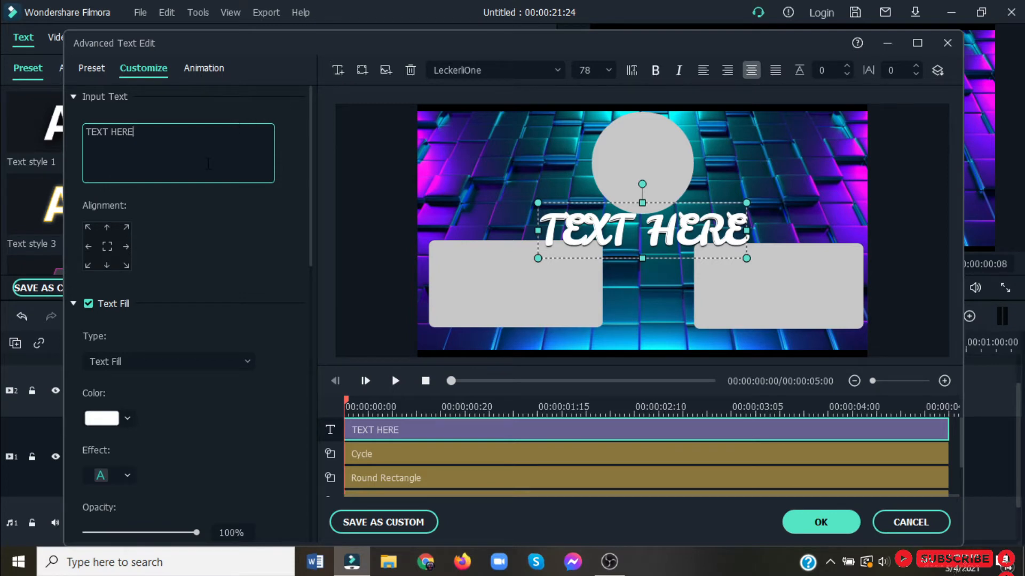
key(ctrl+a)
key(BackSpace)
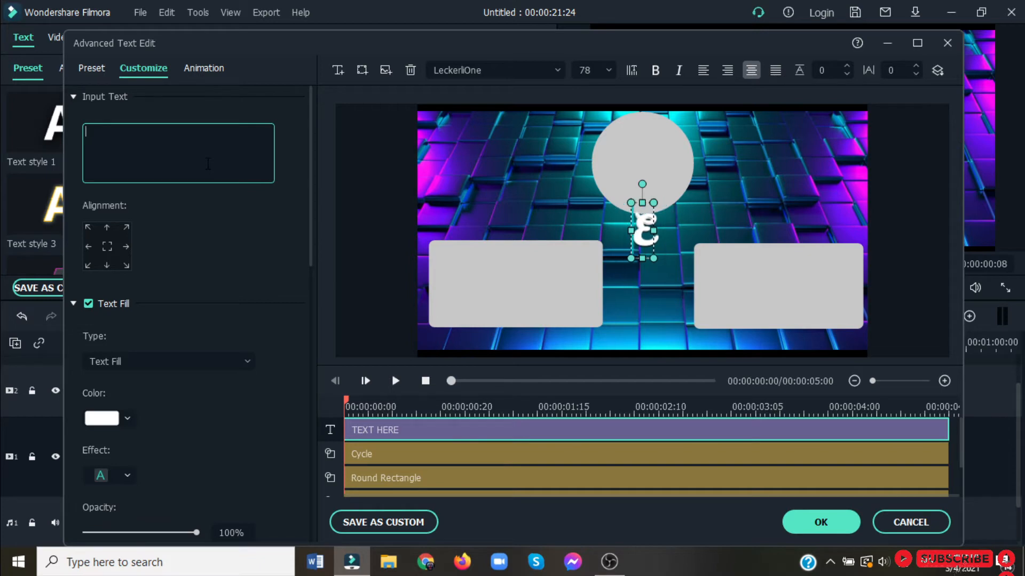
text(E)
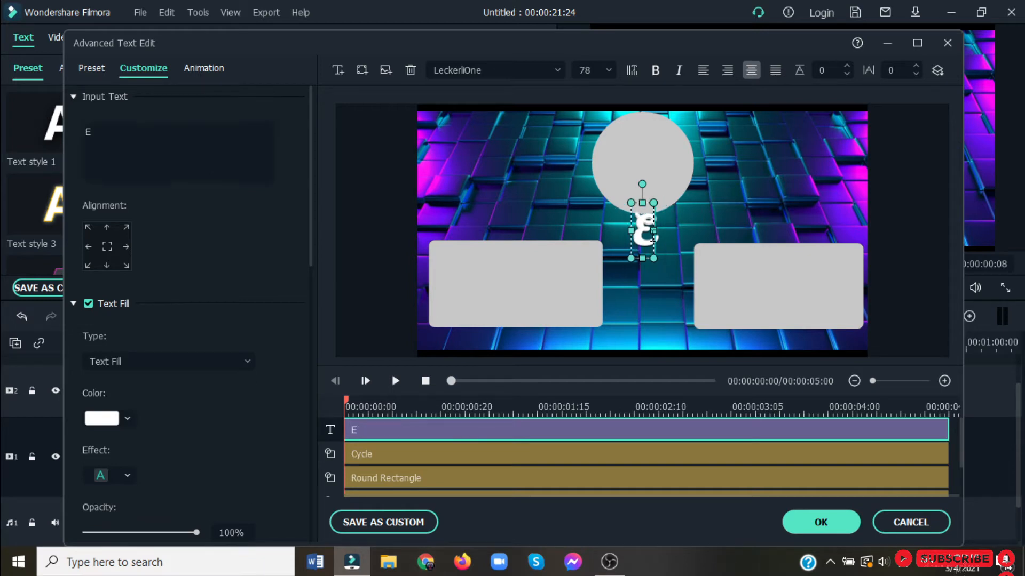
click(129, 124)
key(ctrl+a)
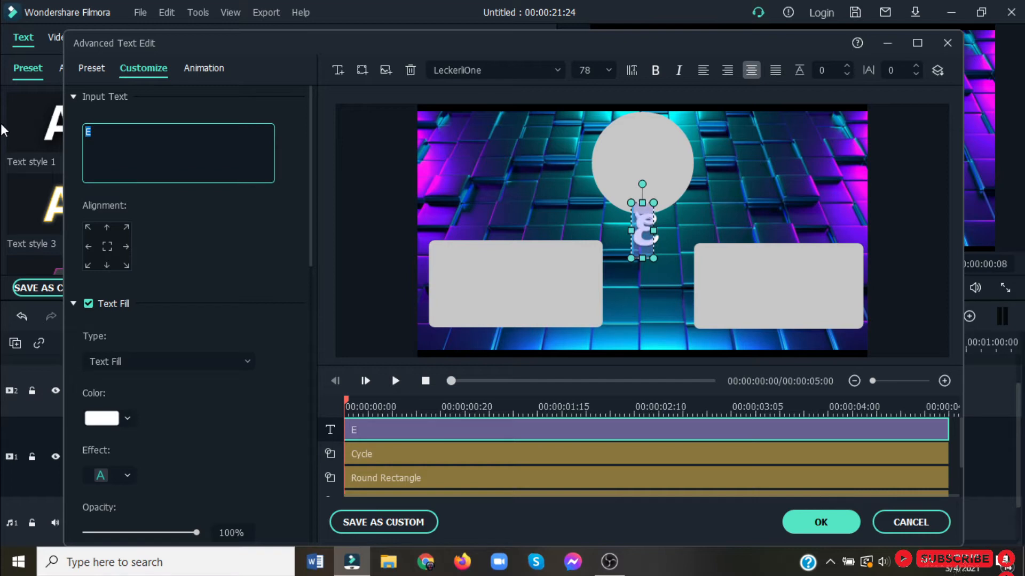
text(Subscr)
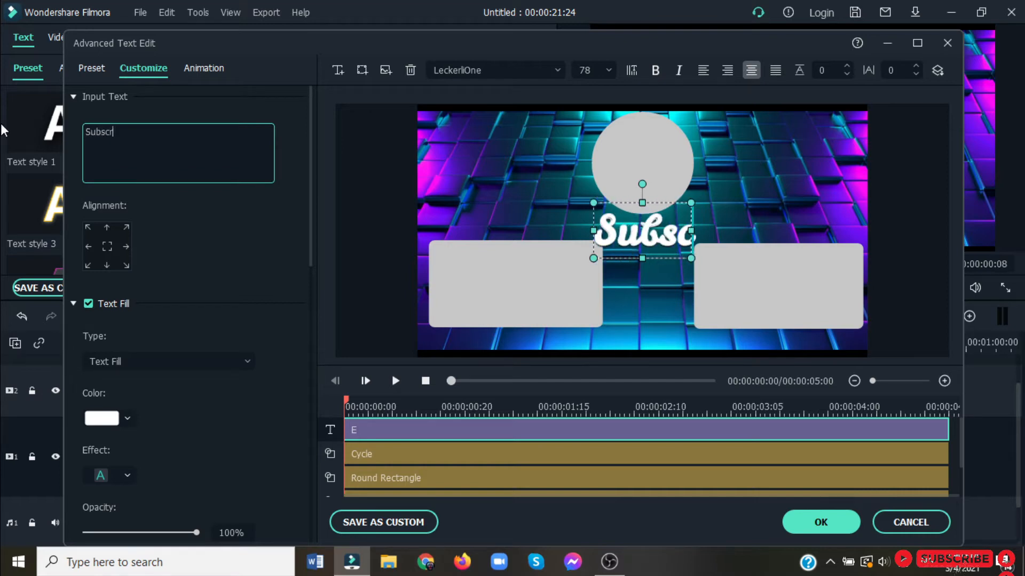
text(ibe)
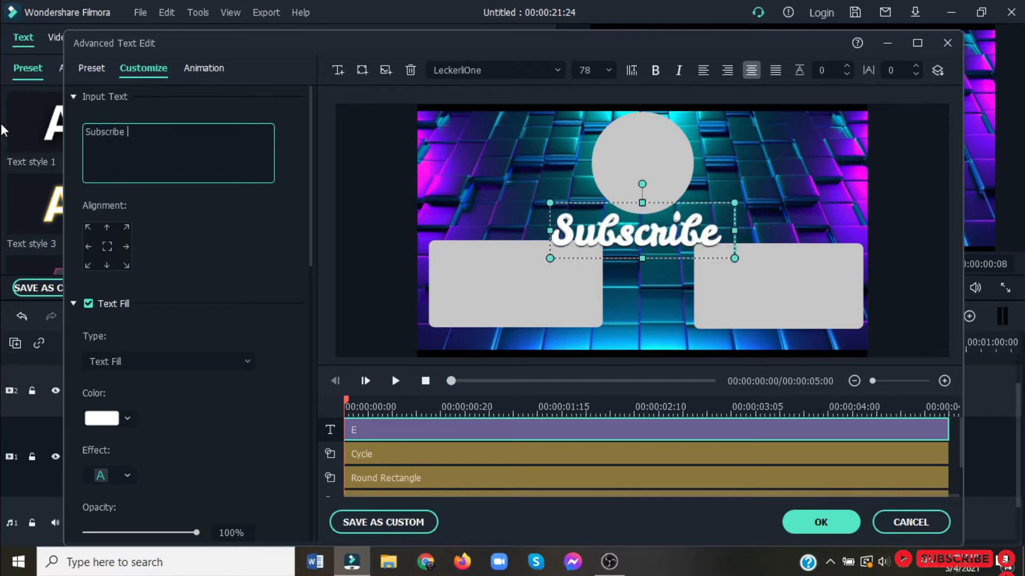
text( Now)
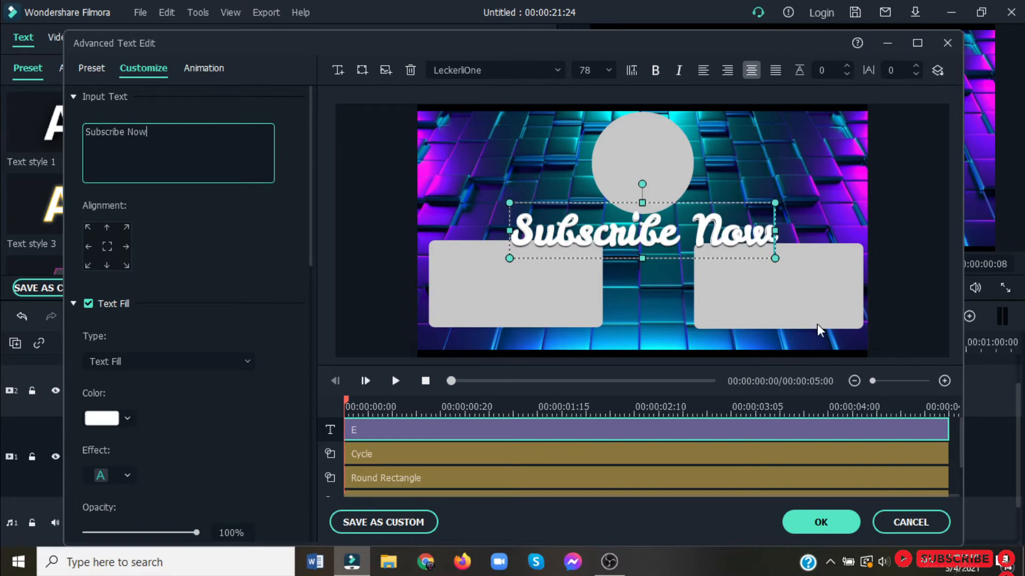
drag(775, 231, 671, 220)
drag(614, 243, 671, 244)
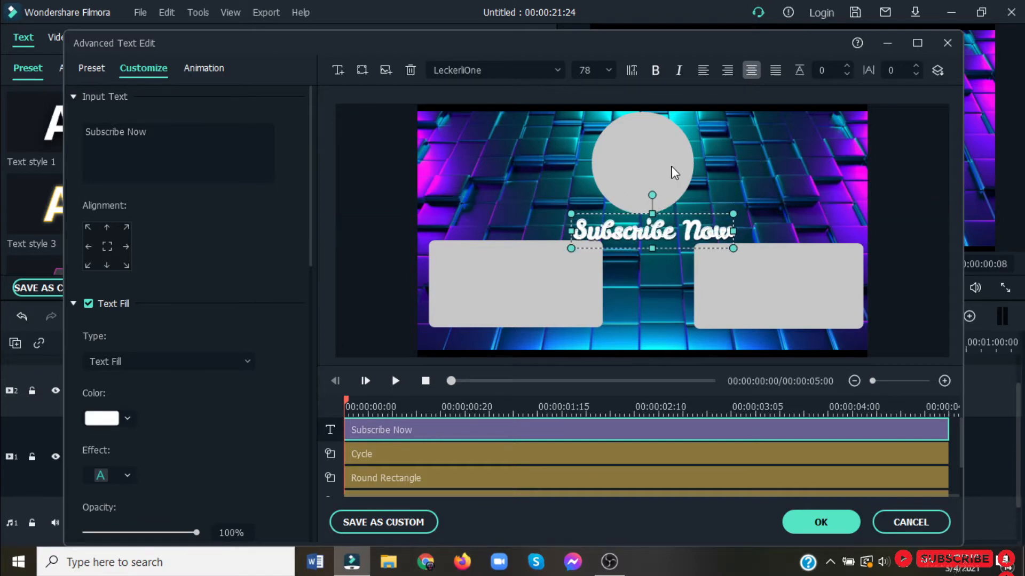
Lower both round rectangles slightly so they sit level with each other and clear of the "Subscribe Now" text.
click(765, 284)
drag(768, 288, 768, 292)
double_click(540, 280)
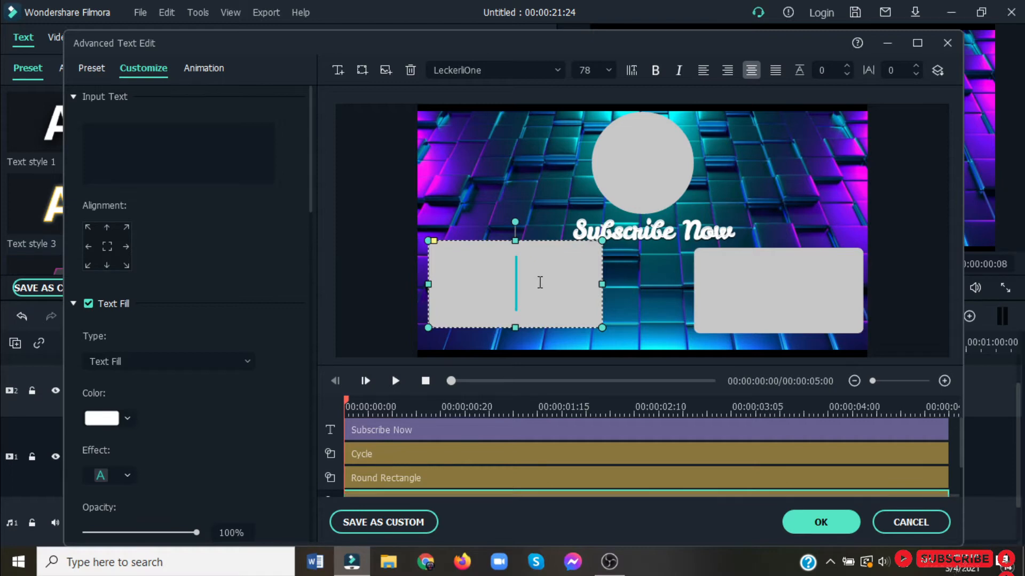
click(631, 302)
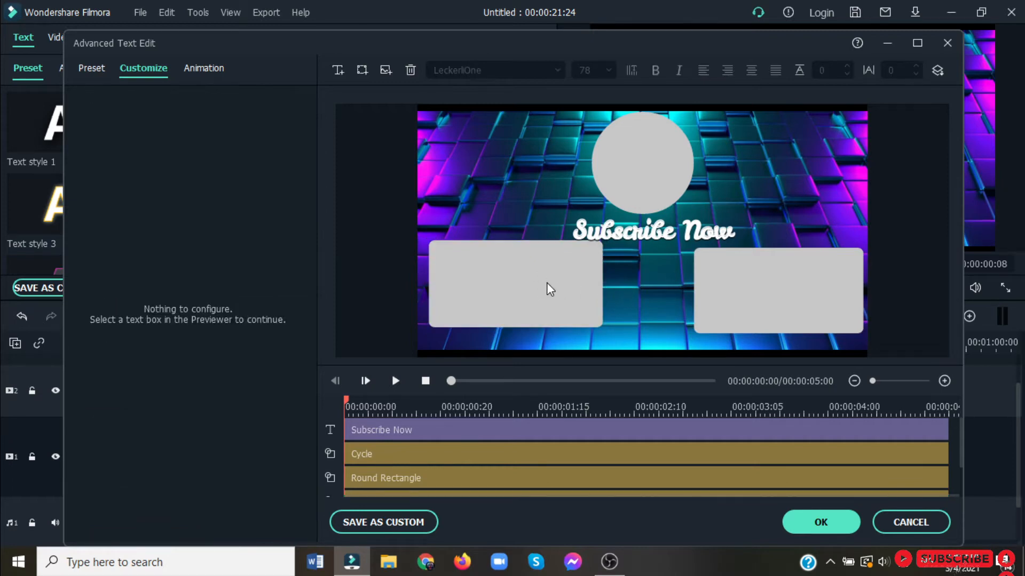
click(546, 285)
click(639, 293)
click(567, 284)
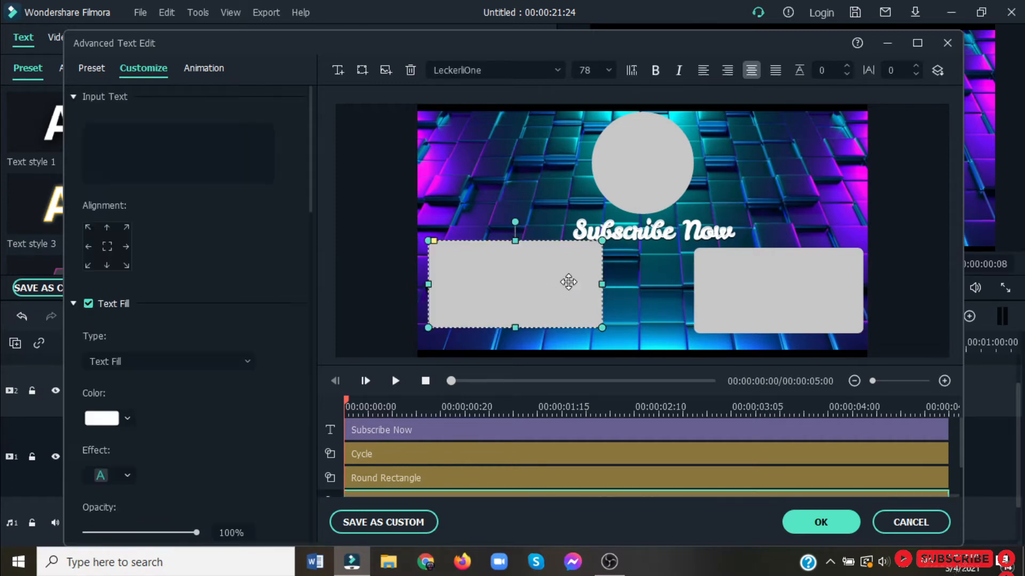
drag(567, 283, 571, 292)
click(639, 230)
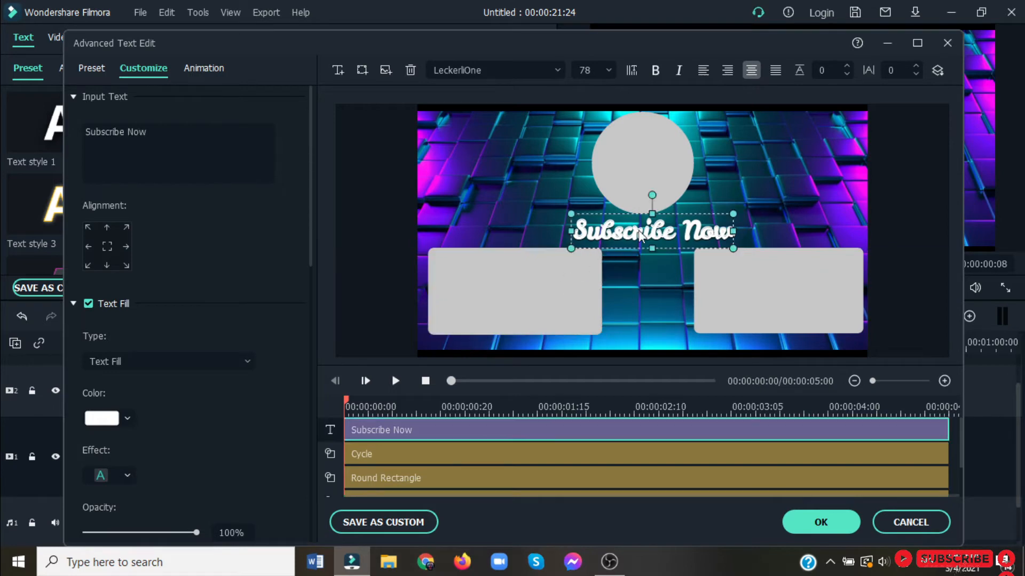
drag(638, 230, 640, 231)
click(636, 278)
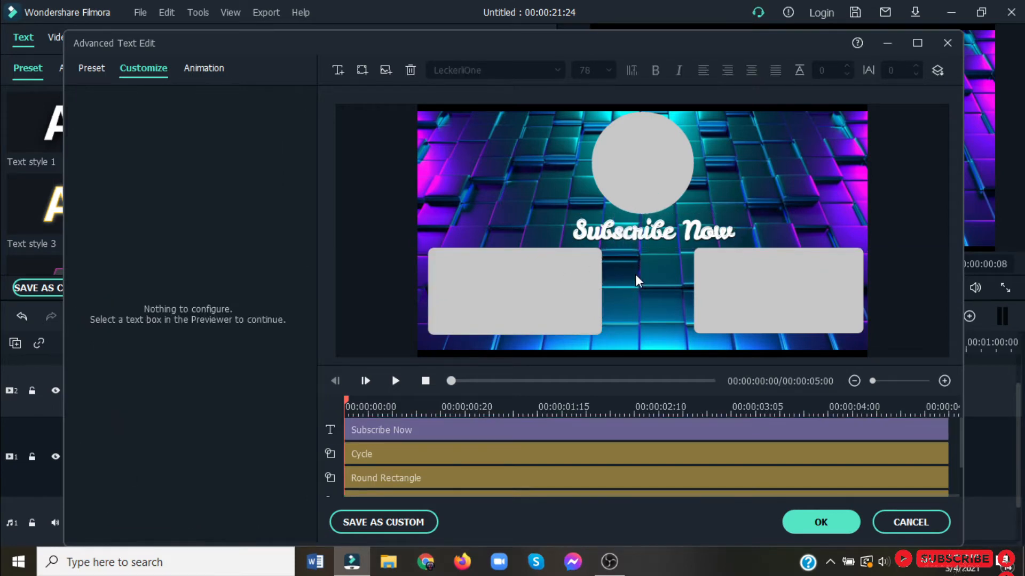
click(659, 233)
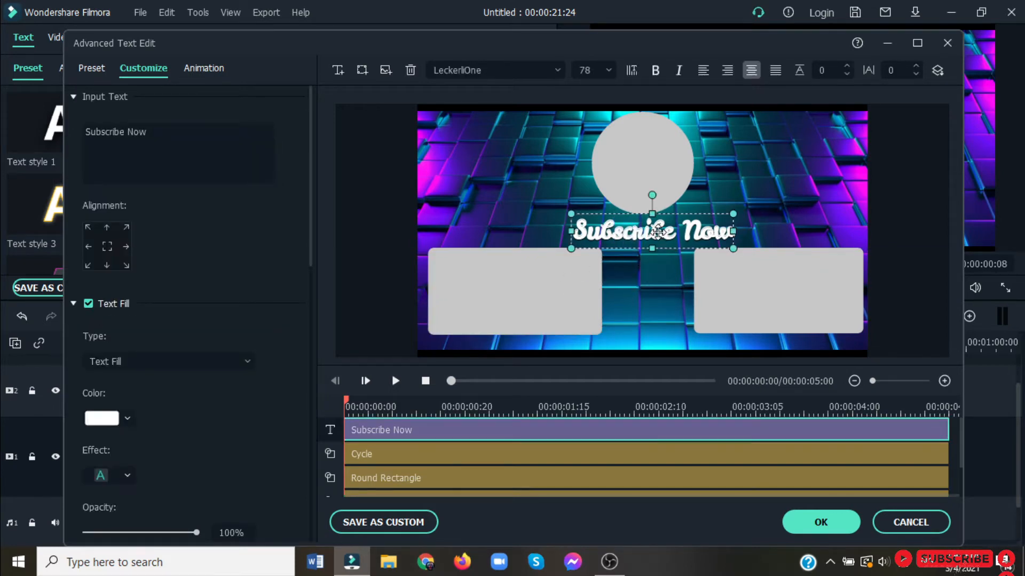
drag(658, 232, 659, 230)
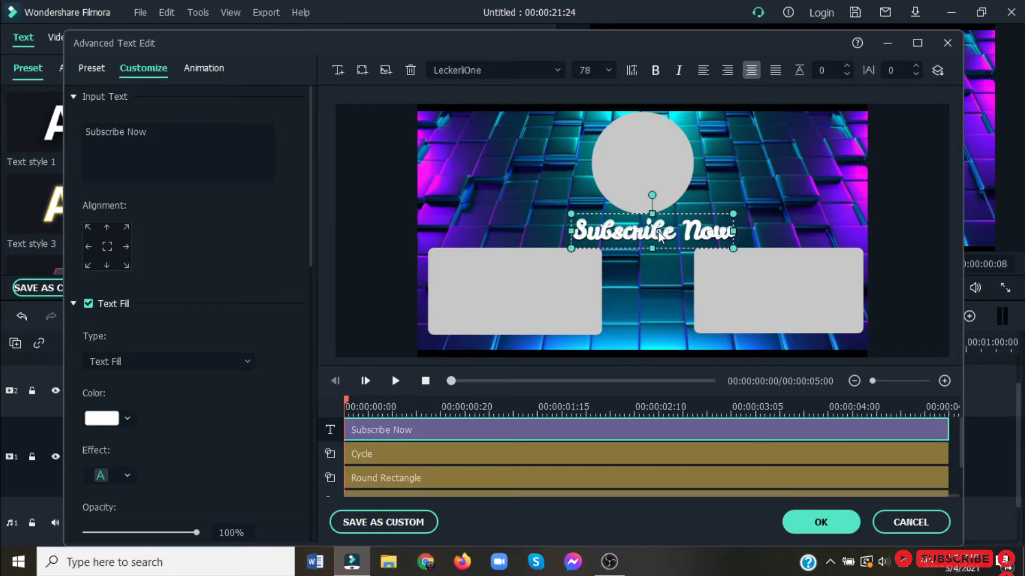
click(659, 276)
Shrink the circle slightly and reposition it at the top centre, leaving a gap above the "Subscribe Now" text.
click(636, 144)
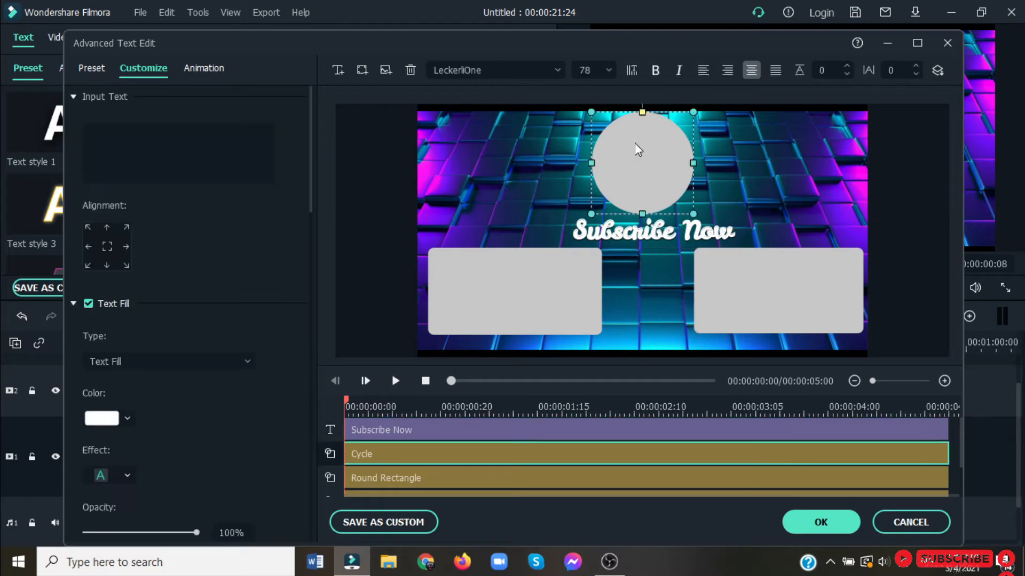
click(761, 154)
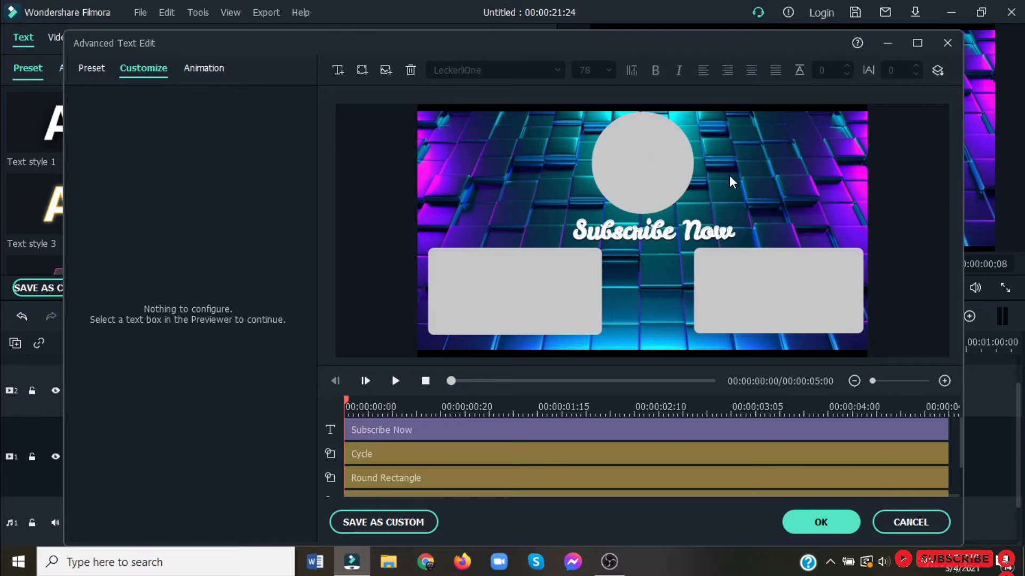
click(675, 177)
drag(690, 212, 681, 203)
drag(645, 165, 647, 158)
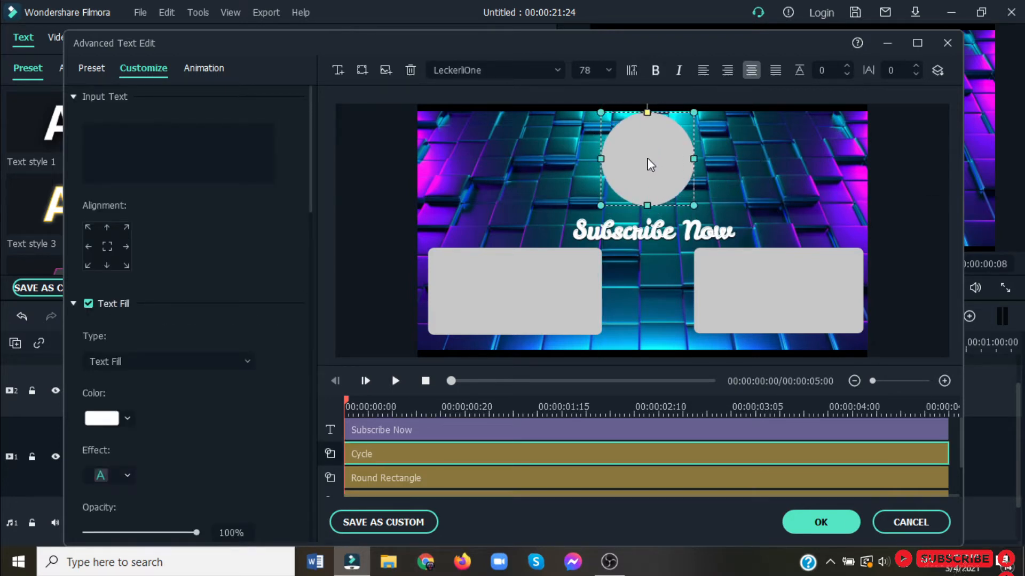
Move the "Subscribe Now" text up slightly so it is centred directly beneath the circle.
click(642, 242)
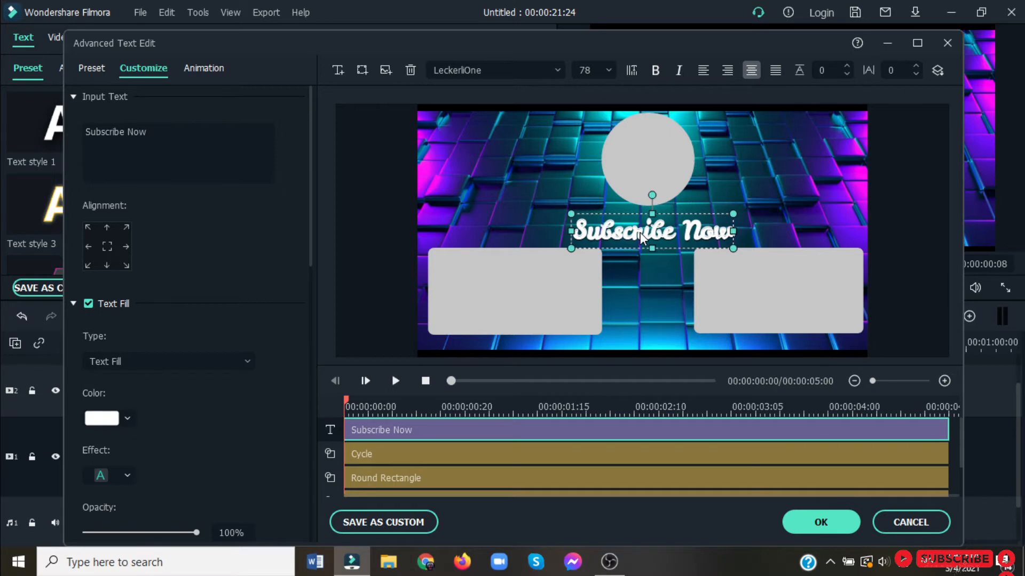
click(643, 288)
drag(659, 236, 655, 225)
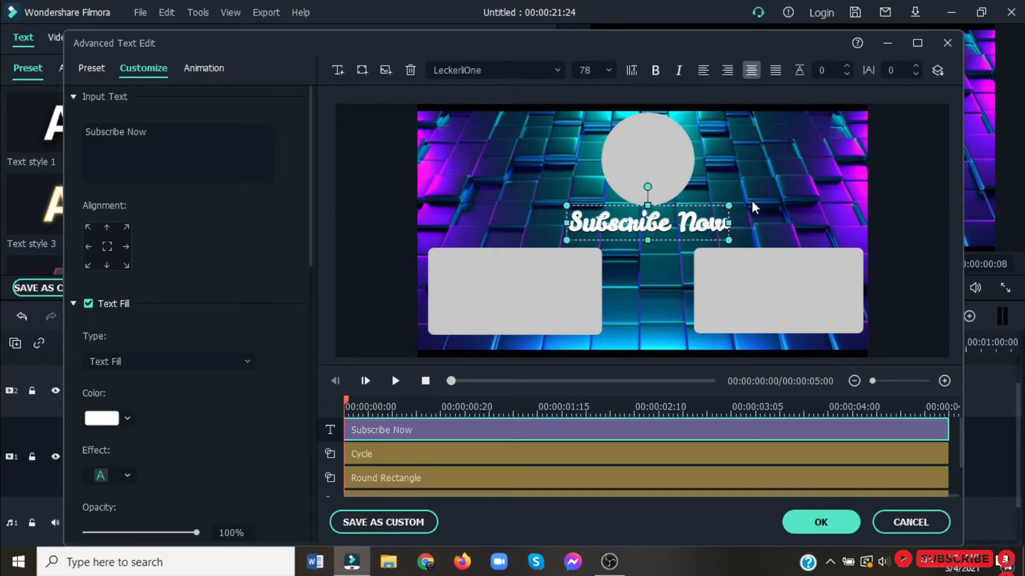
click(768, 174)
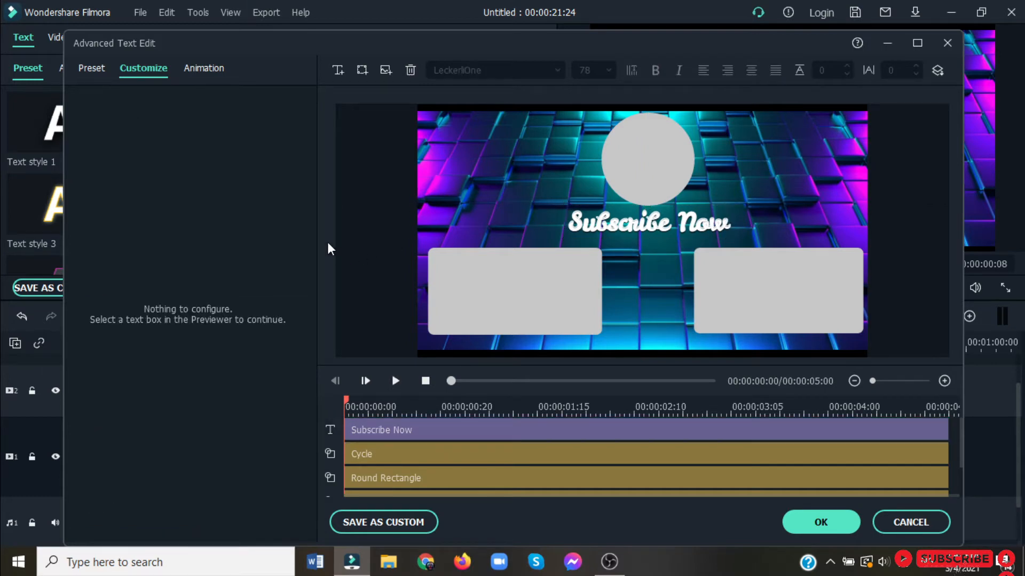
click(205, 69)
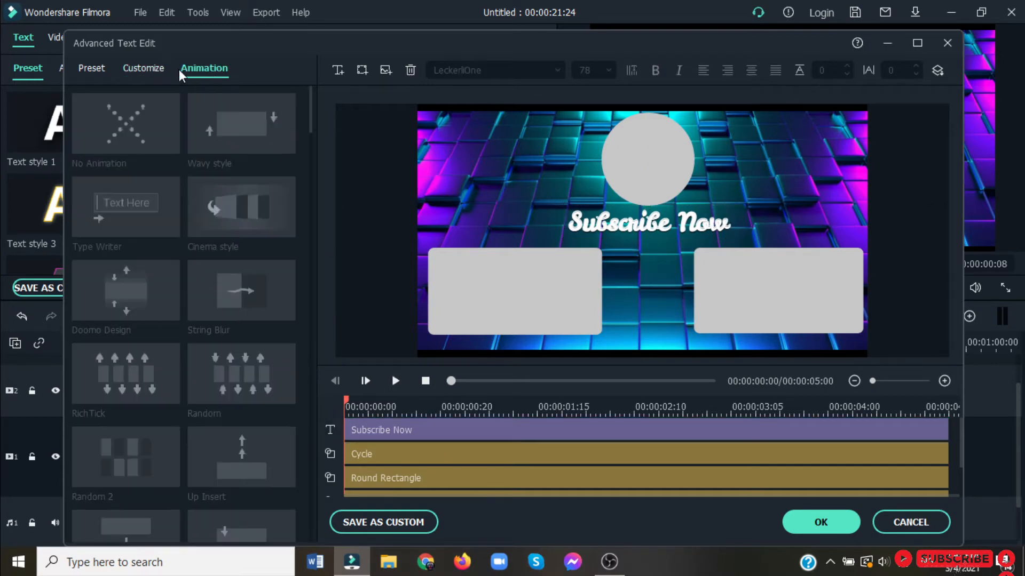
click(143, 72)
click(102, 70)
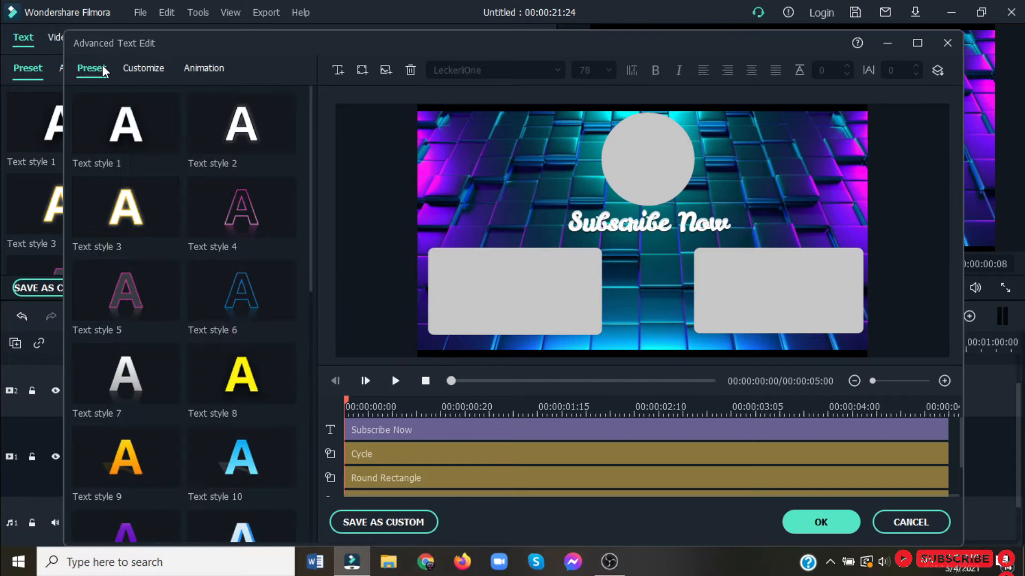
Add a text box reading "Previous Video", shrink it and place it directly below the left round rectangle.
click(338, 69)
click(143, 69)
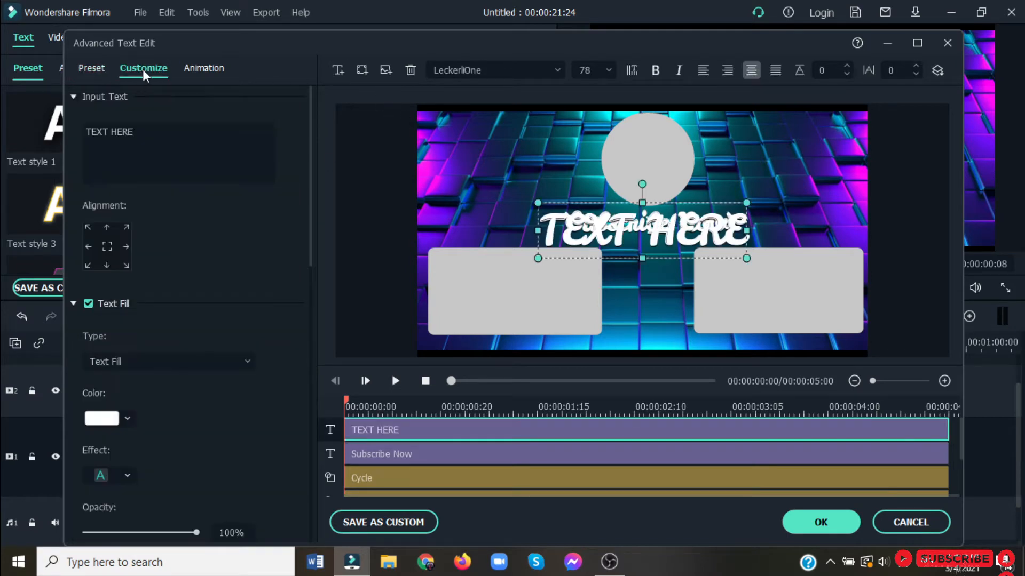
drag(162, 136, 37, 126)
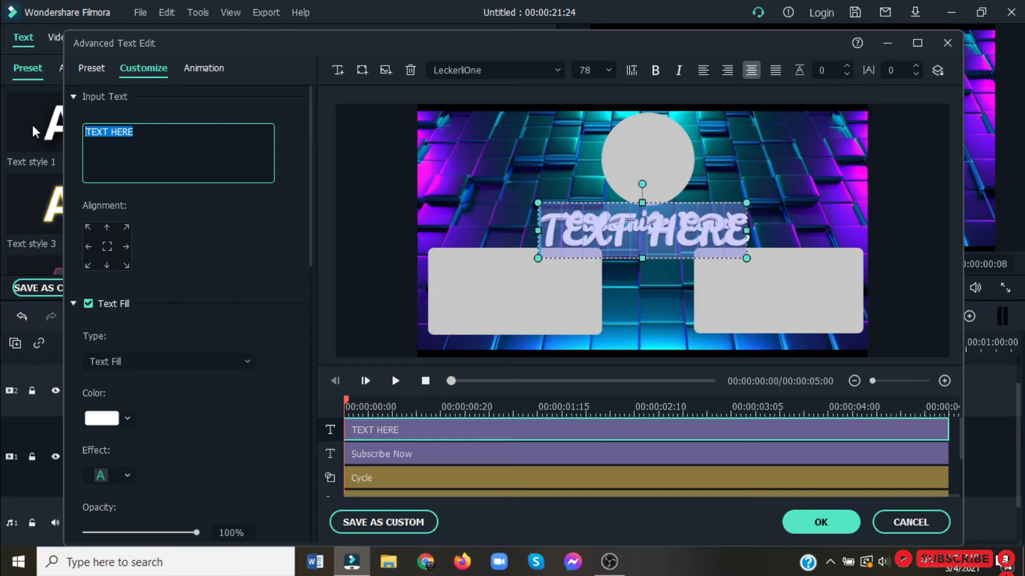
text(P)
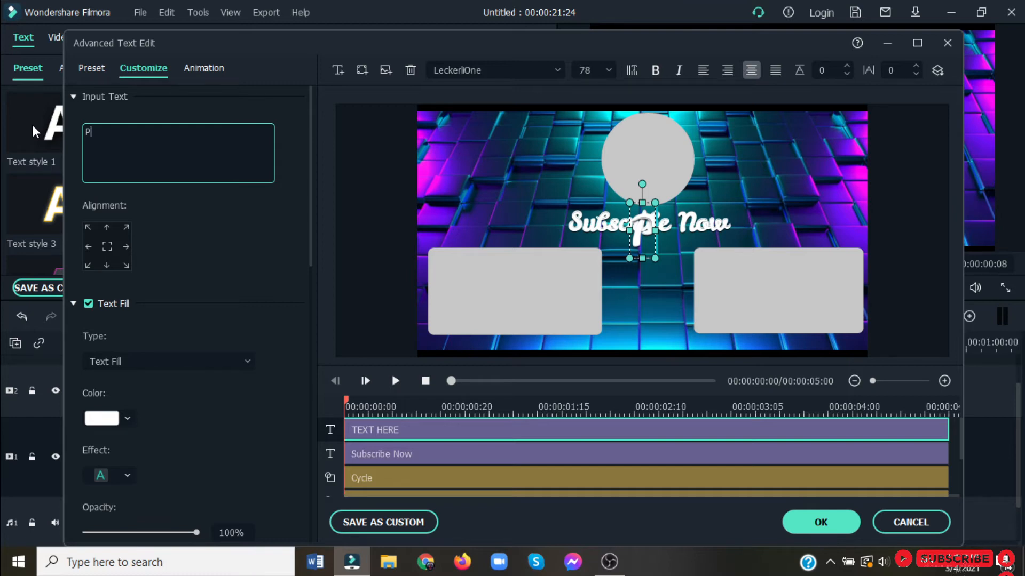
text(revio)
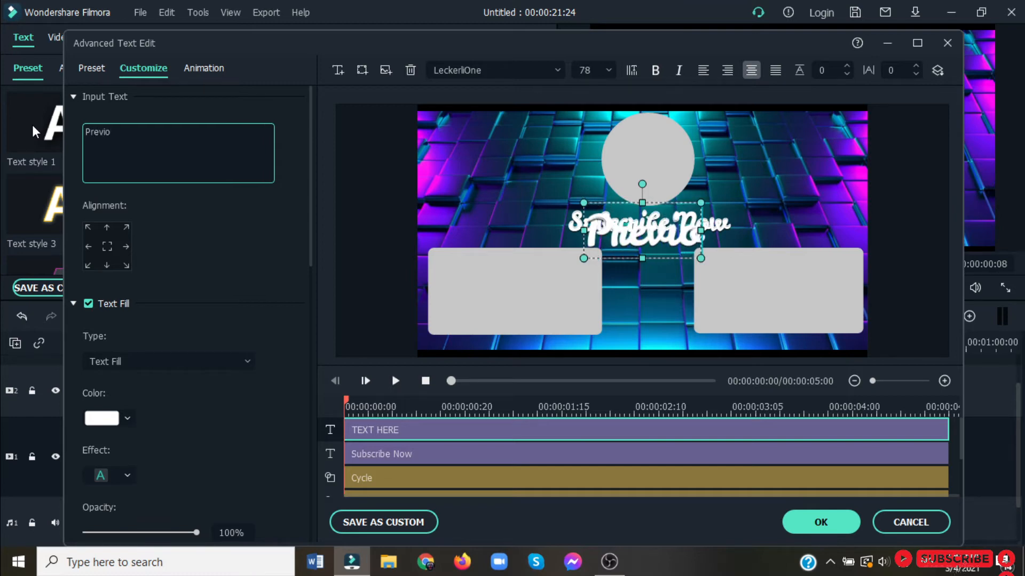
text(us Vide)
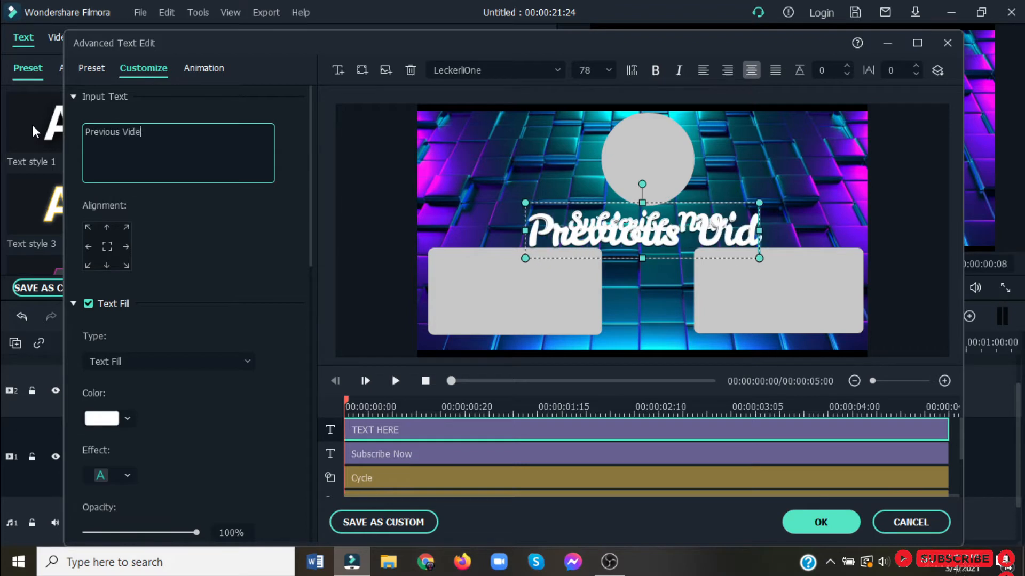
text(o)
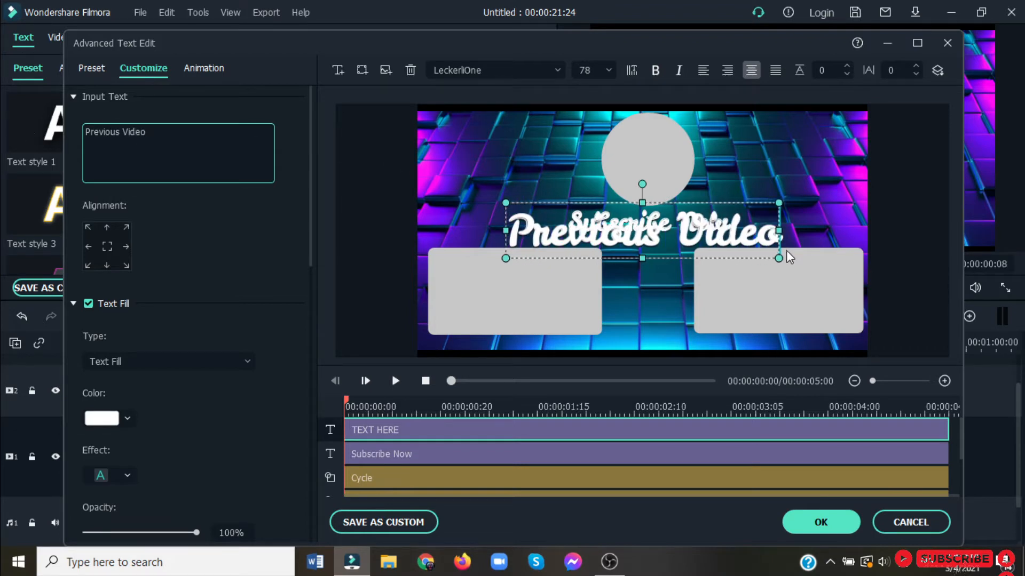
drag(778, 258, 502, 352)
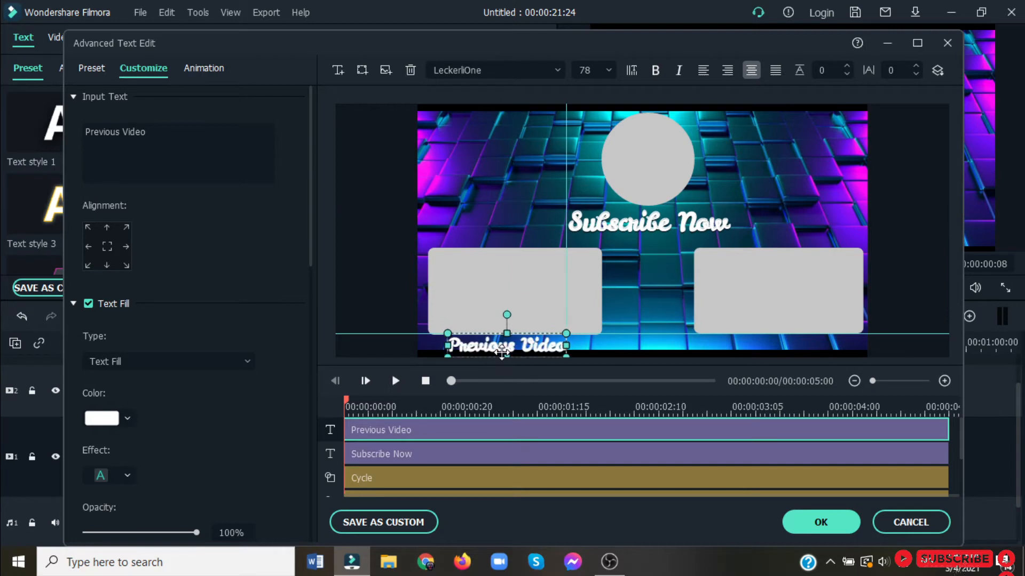
Set the fill colour of the "Previous Video" text to dark purple.
click(121, 421)
click(104, 491)
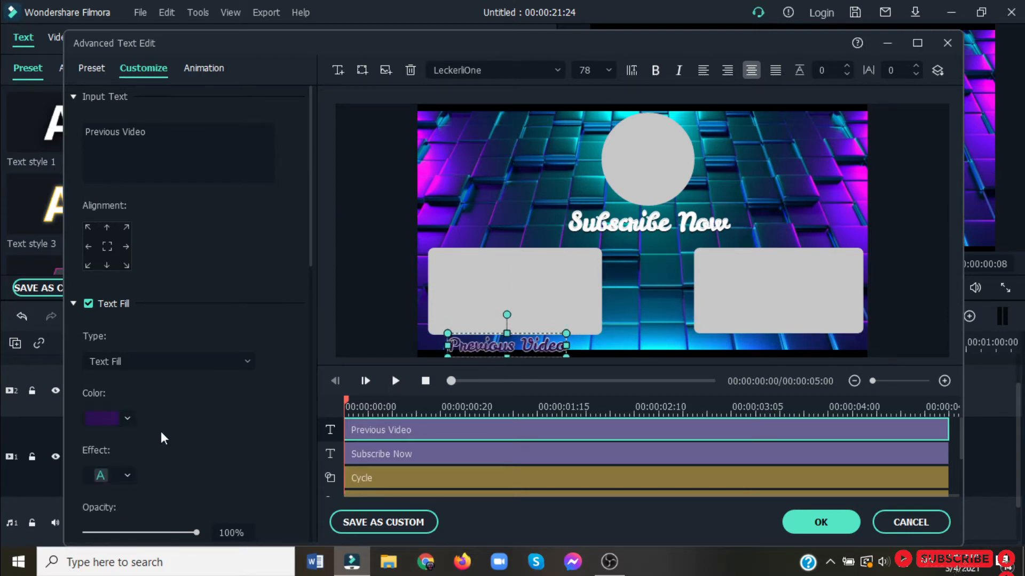
Set the fill colour of the "Previous Video" text to light blue.
click(128, 421)
click(106, 457)
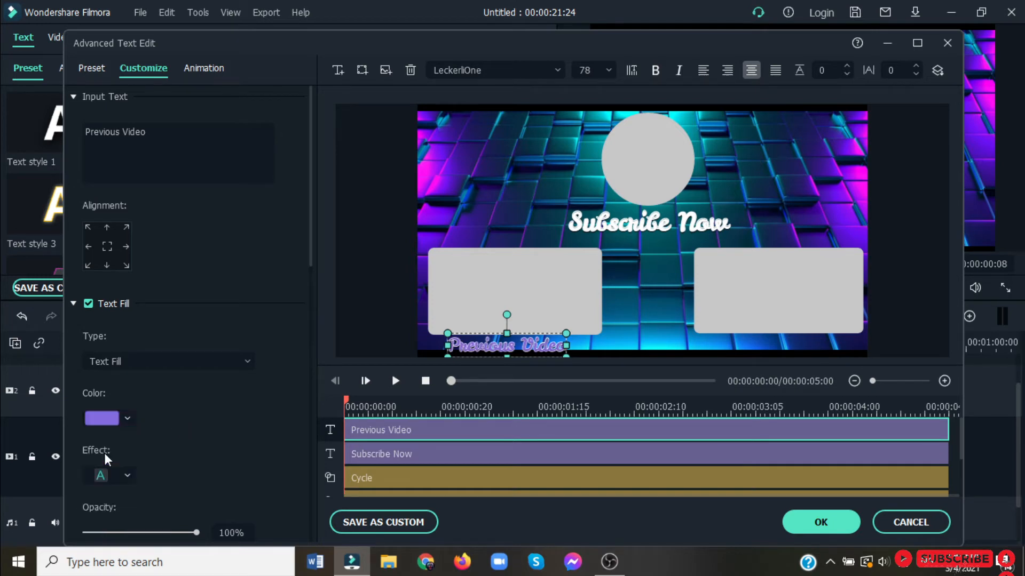
click(128, 419)
click(92, 446)
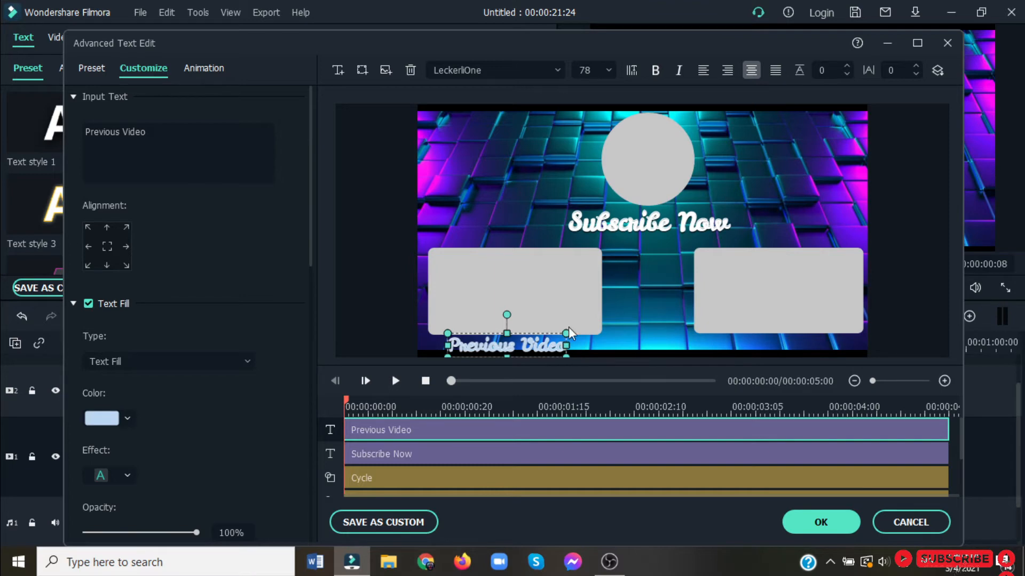
Move the left rounded rectangle up slightly and enlarge the "Previous Video" text, keeping it centred directly beneath the rectangle.
click(569, 295)
drag(545, 287, 549, 283)
click(534, 345)
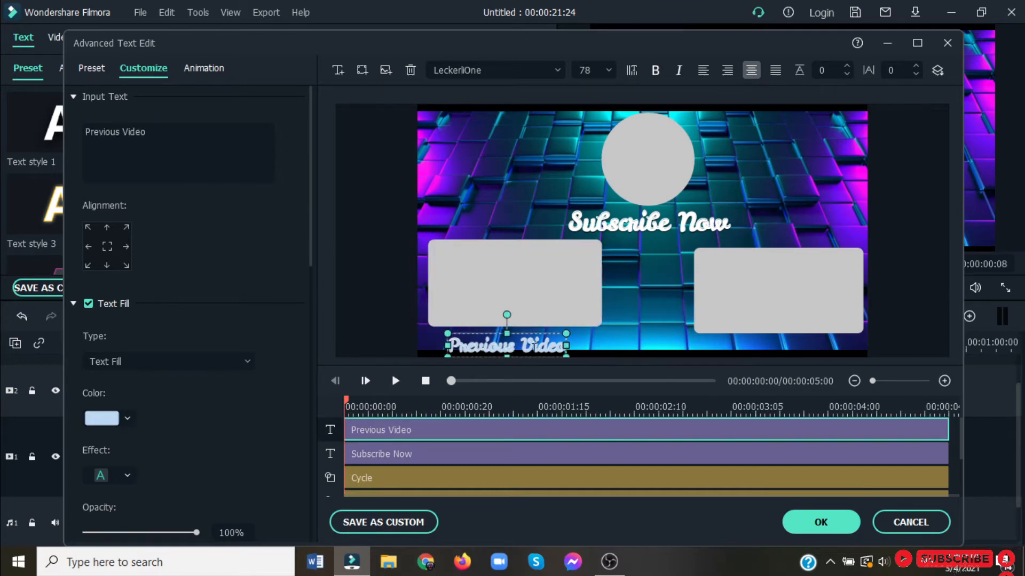
click(579, 348)
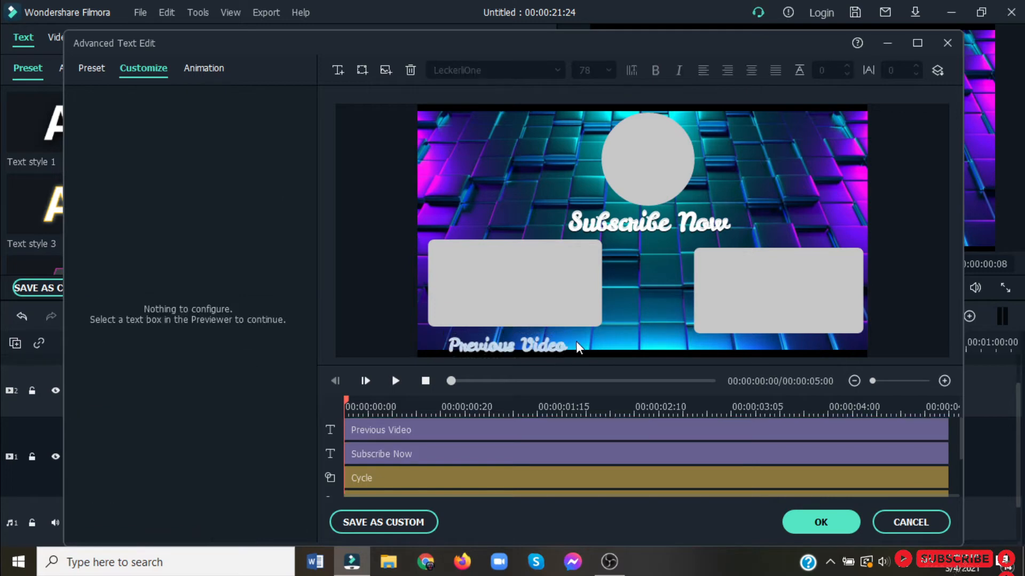
click(522, 346)
click(586, 349)
click(526, 347)
drag(524, 340, 591, 341)
click(398, 293)
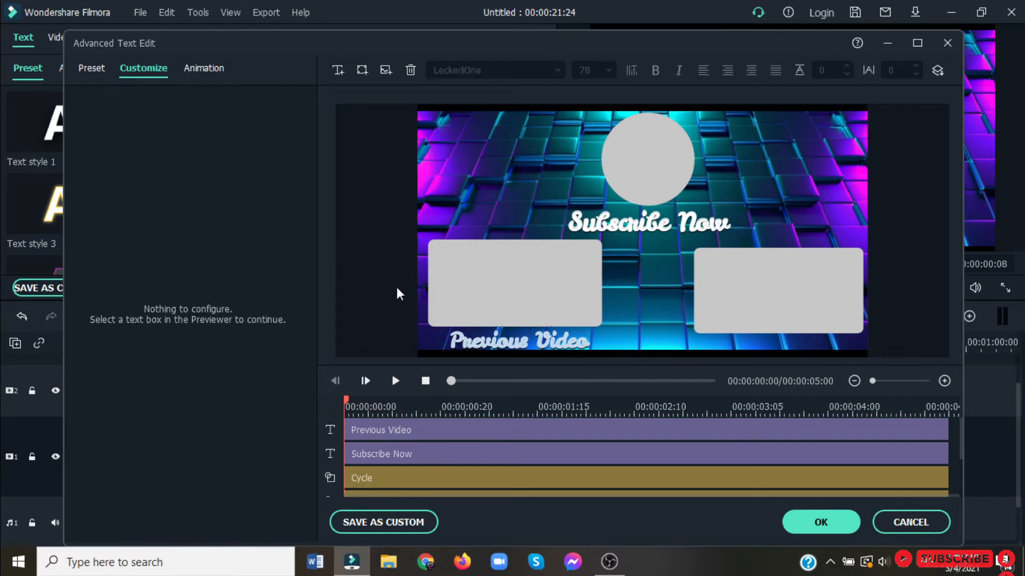
Add a new text box reading "Most Latest".
click(338, 70)
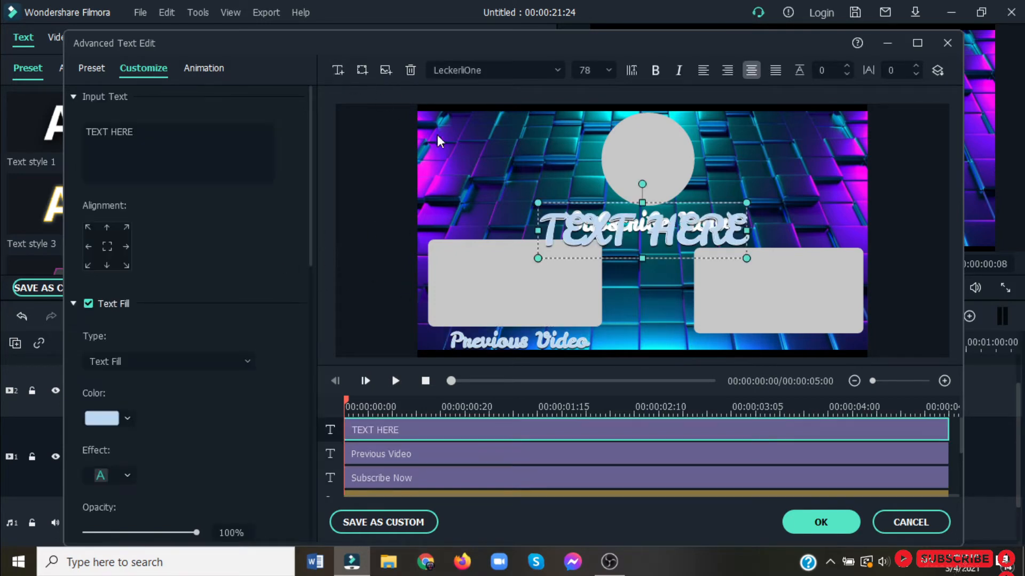
click(194, 132)
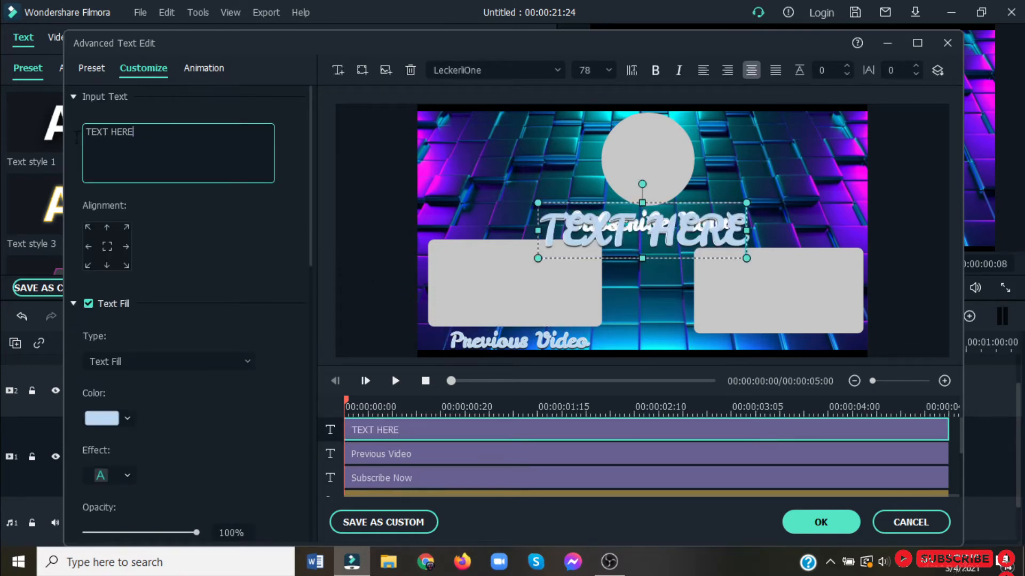
key(ctrl+a)
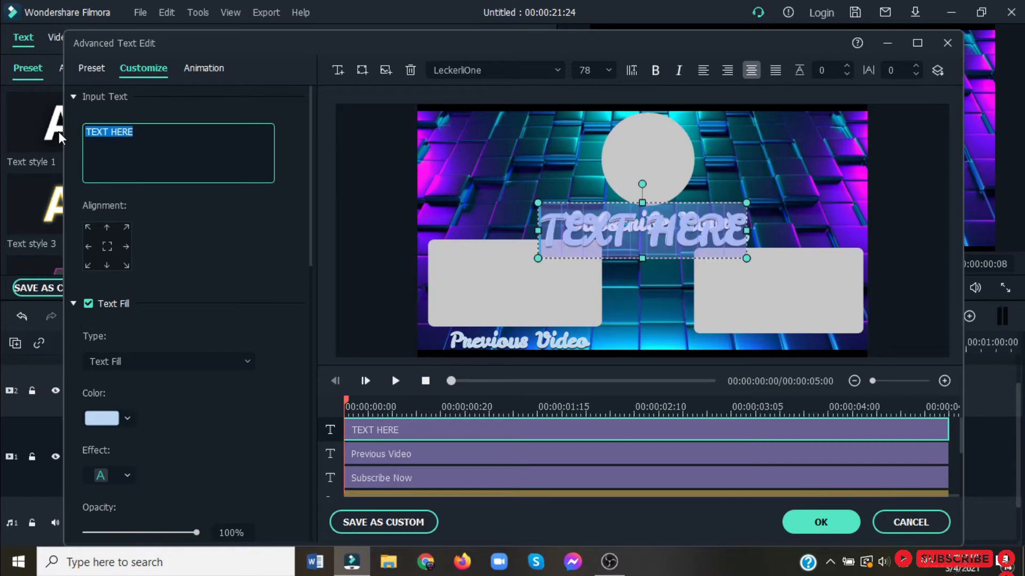
text(Most Re)
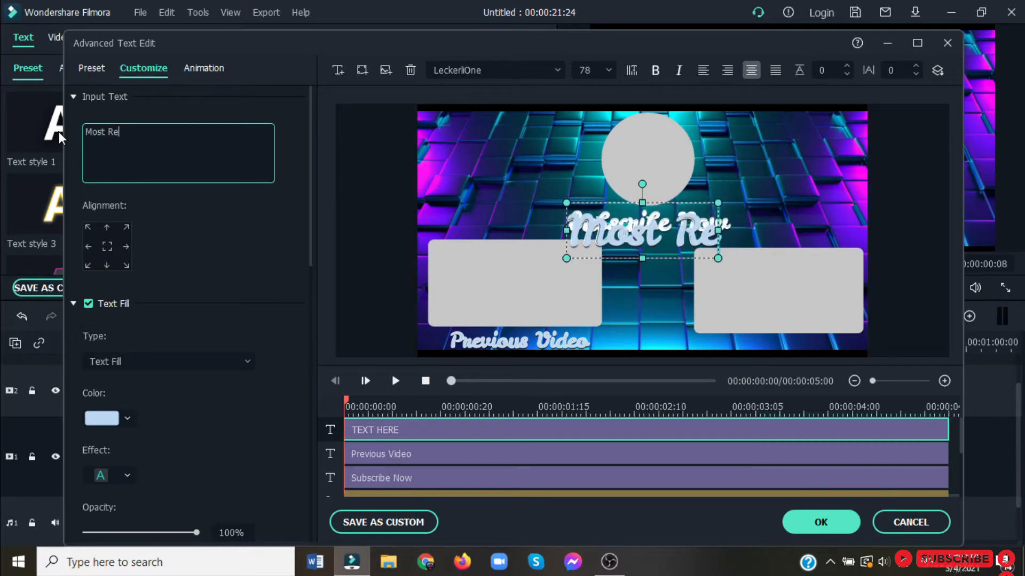
text(sent)
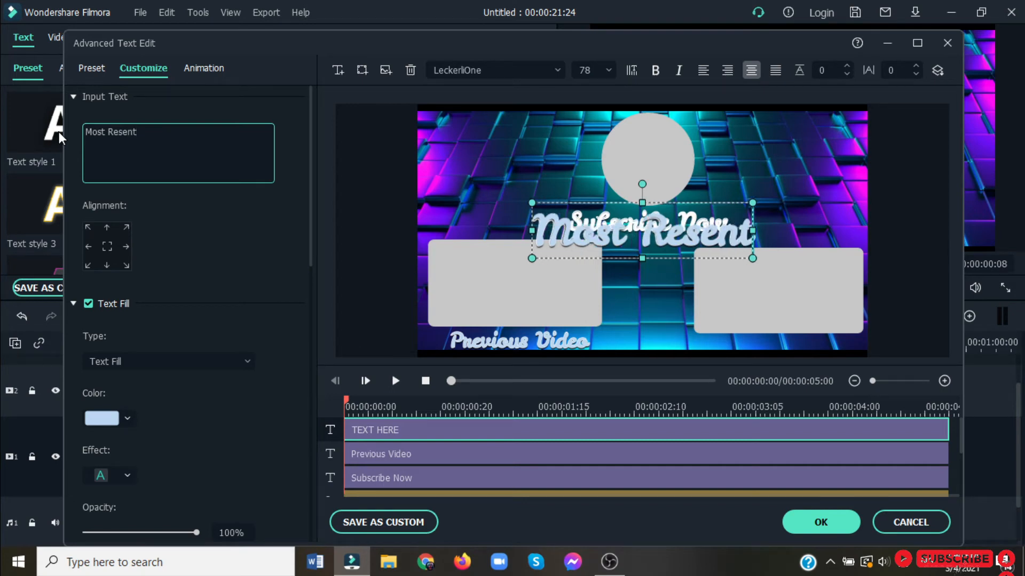
key(BackSpace)
key(BackSpace)
key(BackSpace)
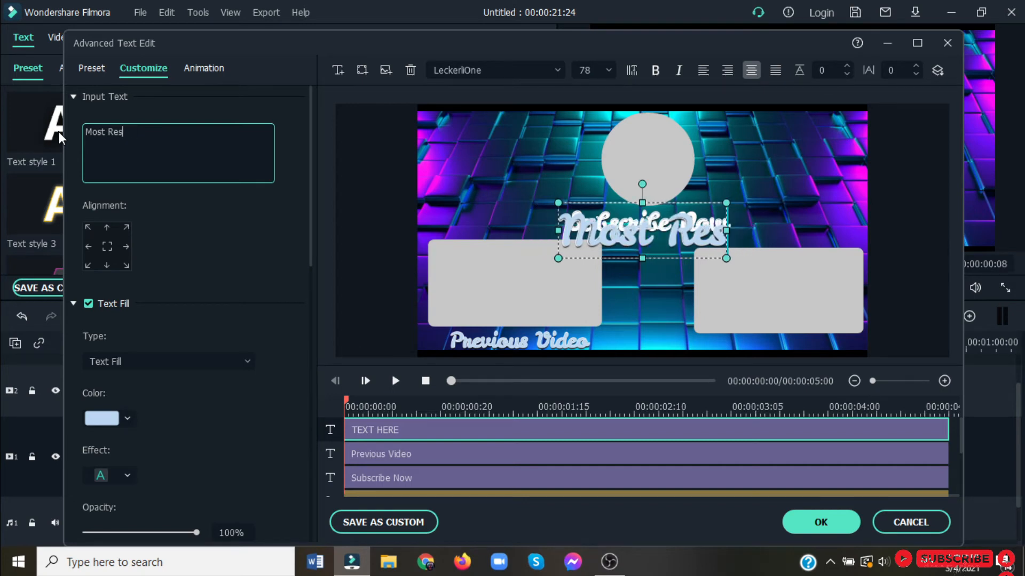
key(BackSpace)
key(BackSpace)
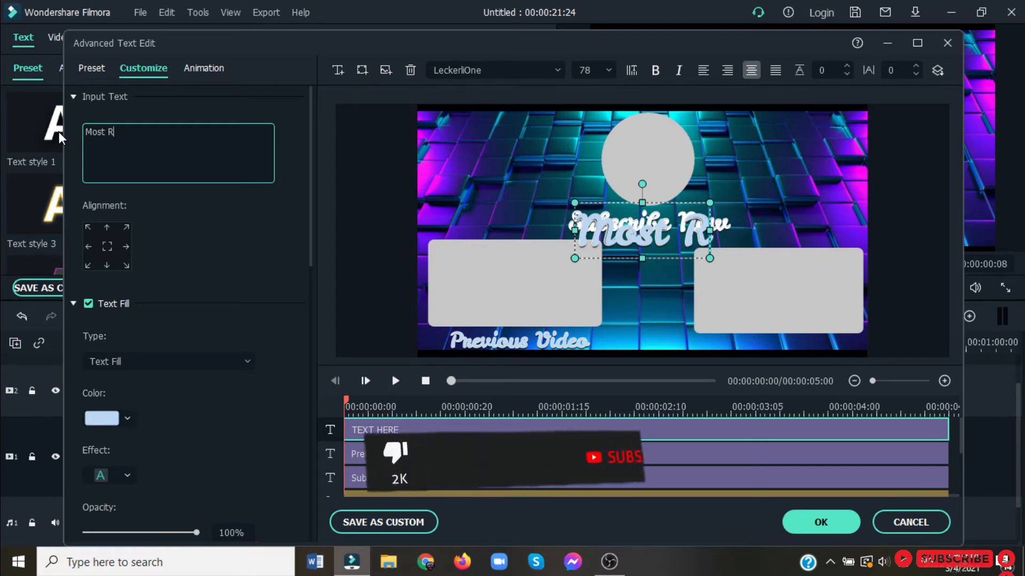
key(BackSpace)
text(L)
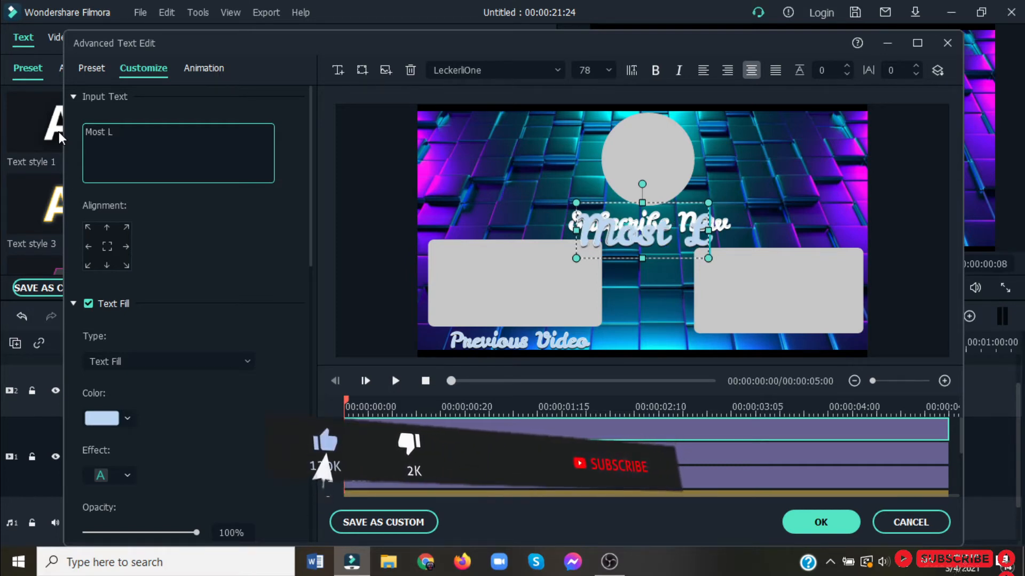
text(atest)
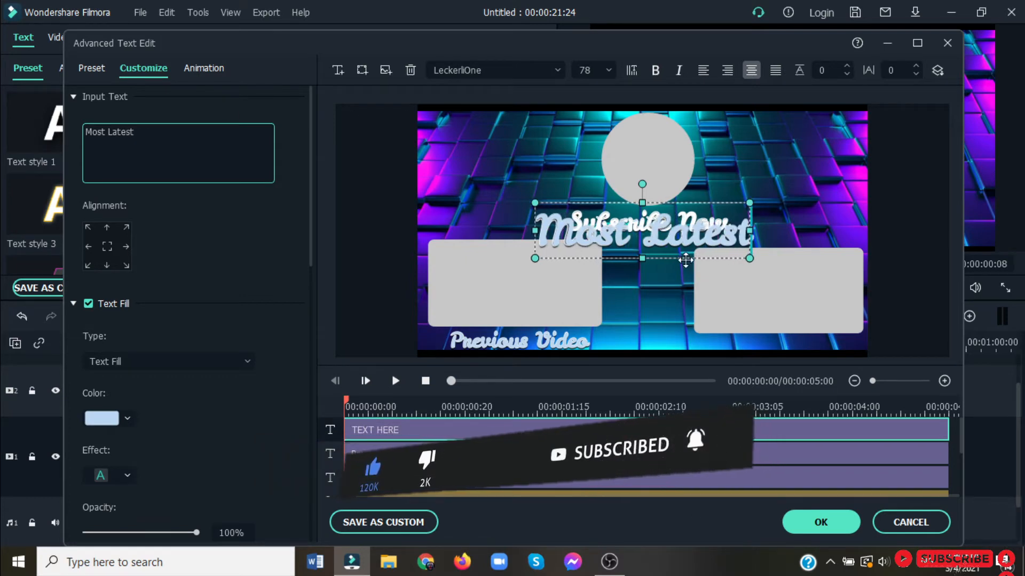
Shrink the "Most Latest" text and place it along the lower edge of the right rounded rectangle.
drag(749, 258, 717, 235)
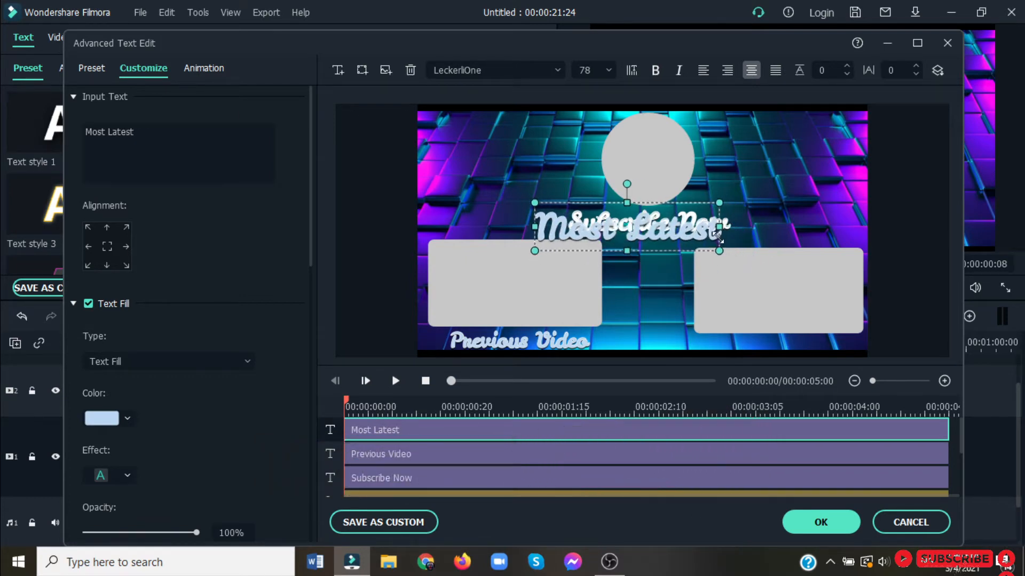
drag(625, 243, 779, 368)
drag(848, 319, 815, 342)
Move the right rounded rectangle up level with the left one and shrink the "Most Latest" text slightly beneath it.
click(802, 287)
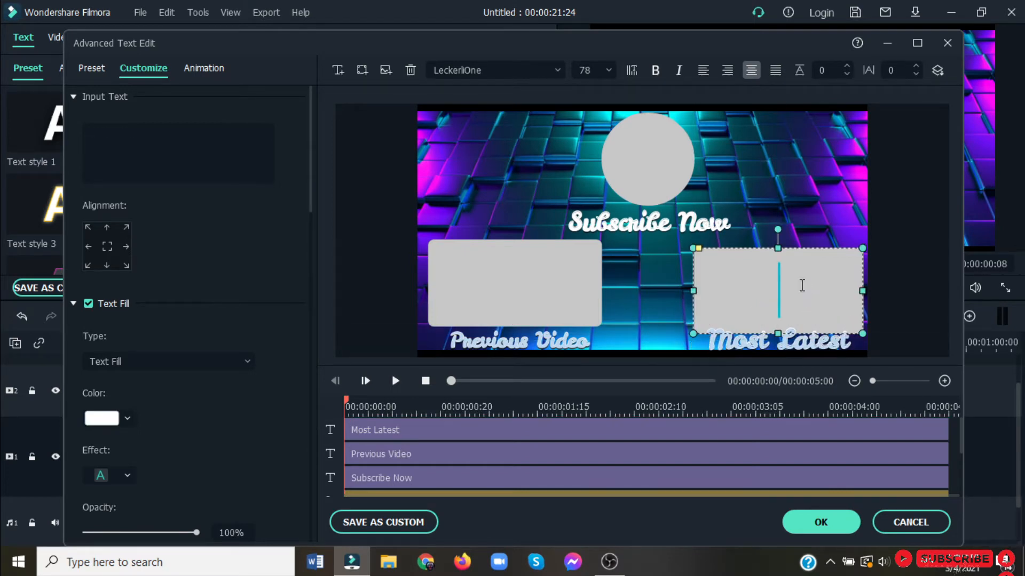
click(641, 301)
drag(749, 292, 749, 283)
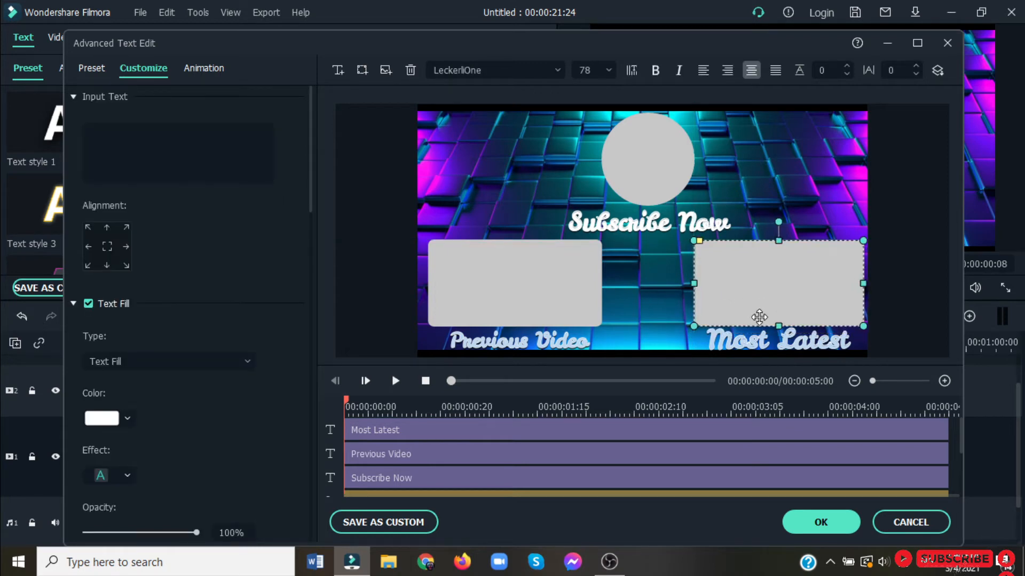
click(763, 342)
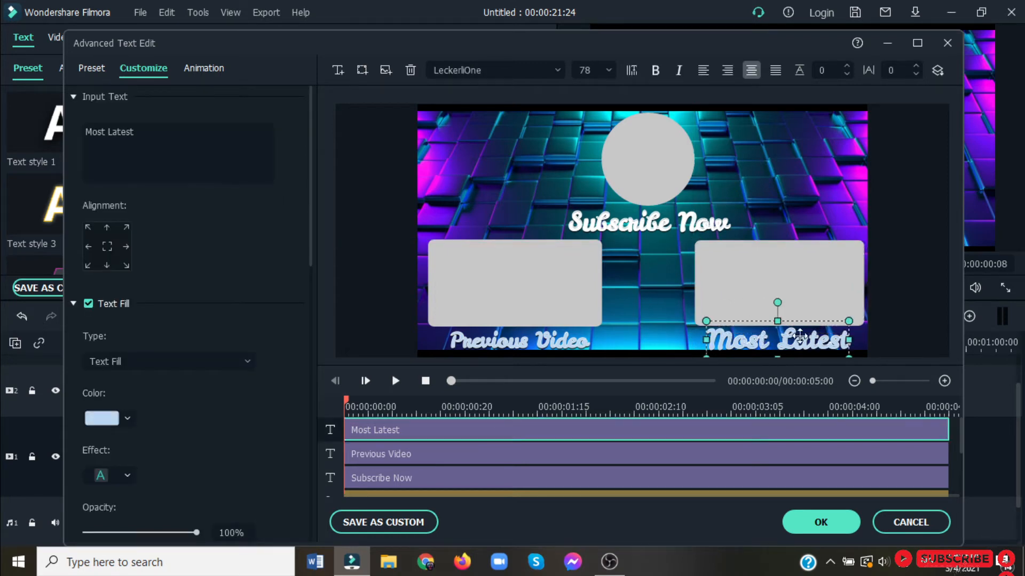
drag(848, 322, 811, 336)
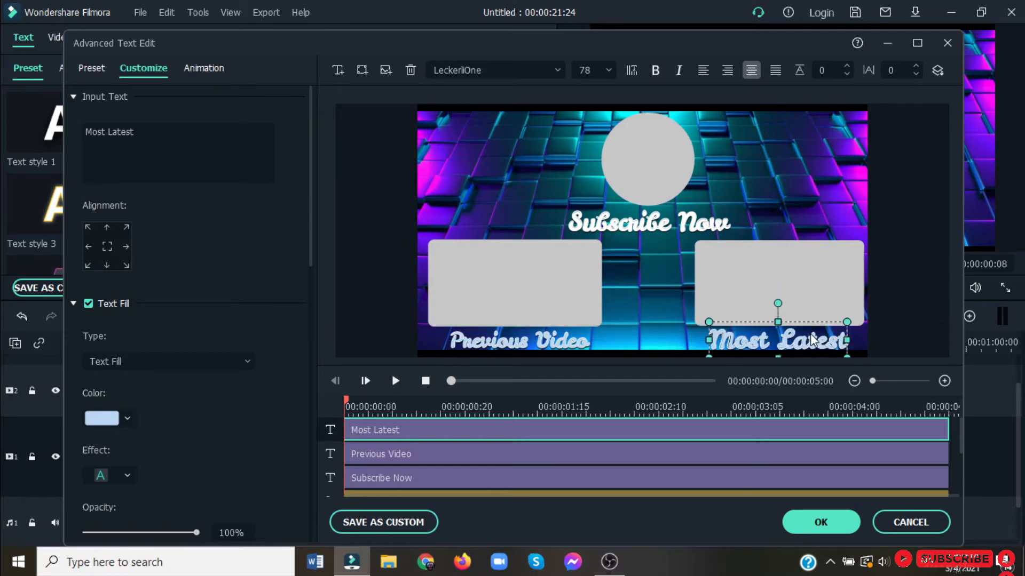
Set the fill colour of the "Most Latest" text to dark red.
click(128, 419)
click(116, 504)
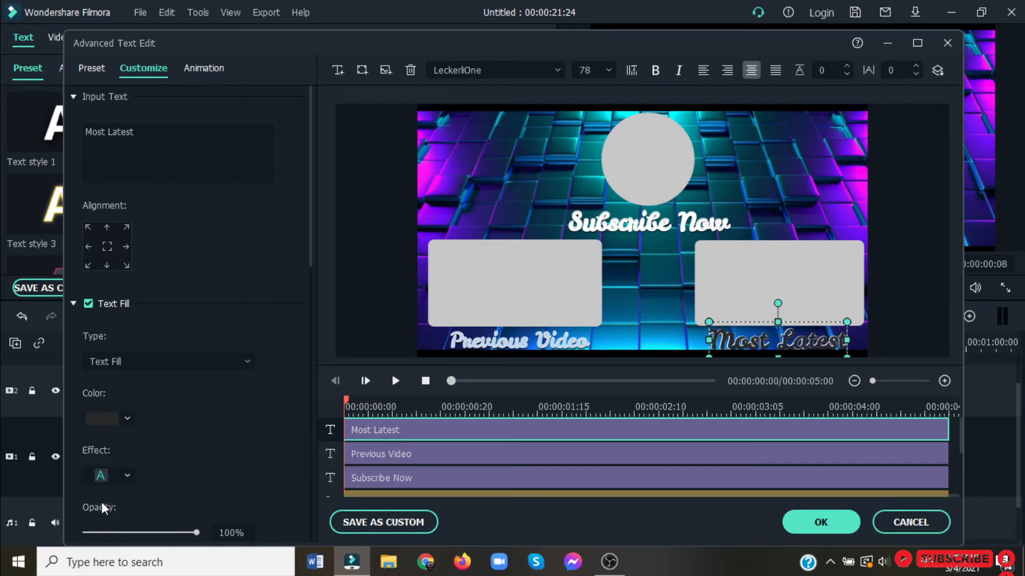
click(135, 420)
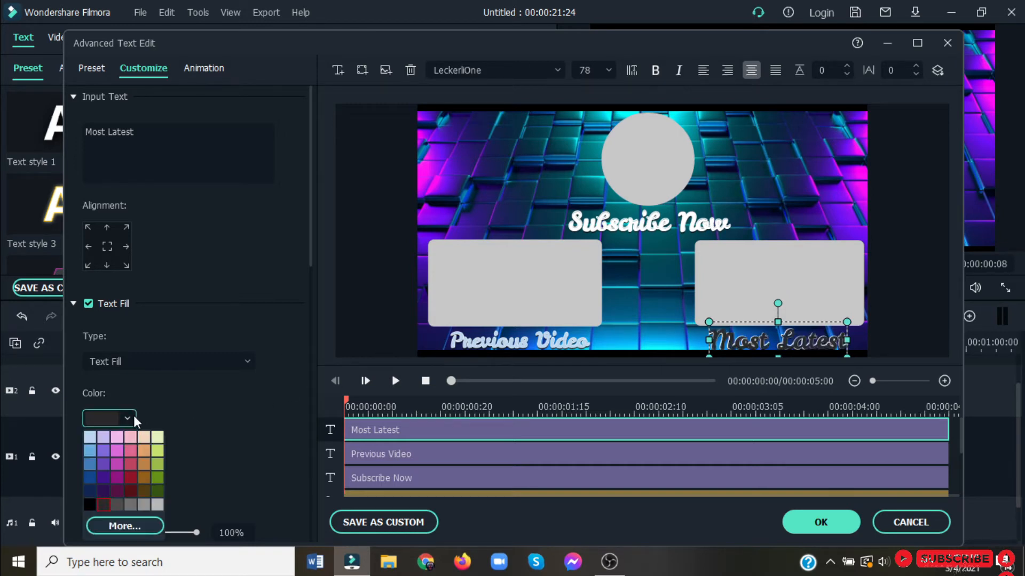
click(131, 486)
Set the fill colour of the "Previous Video" text to dark golden brown.
click(517, 353)
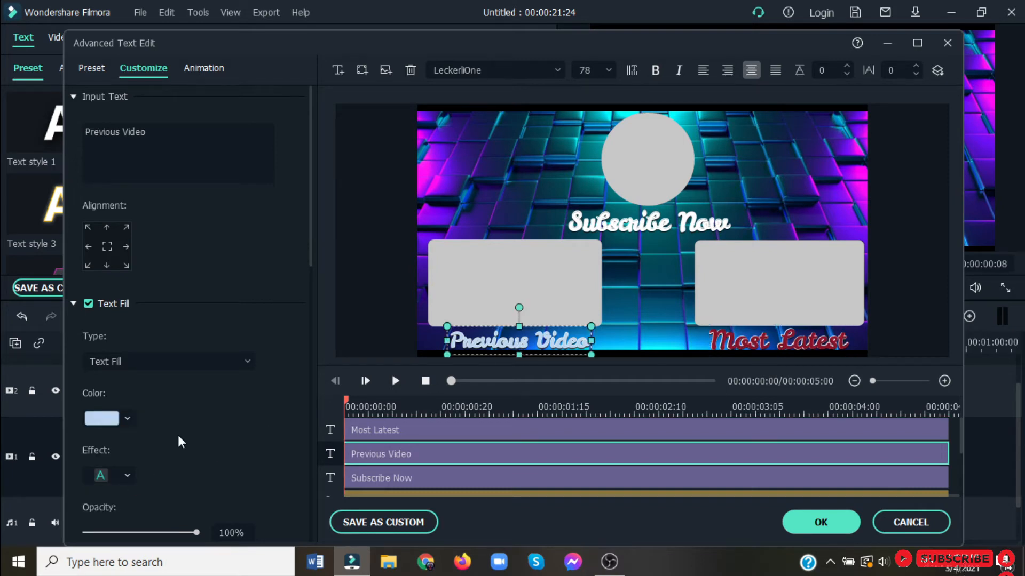
click(128, 419)
click(151, 495)
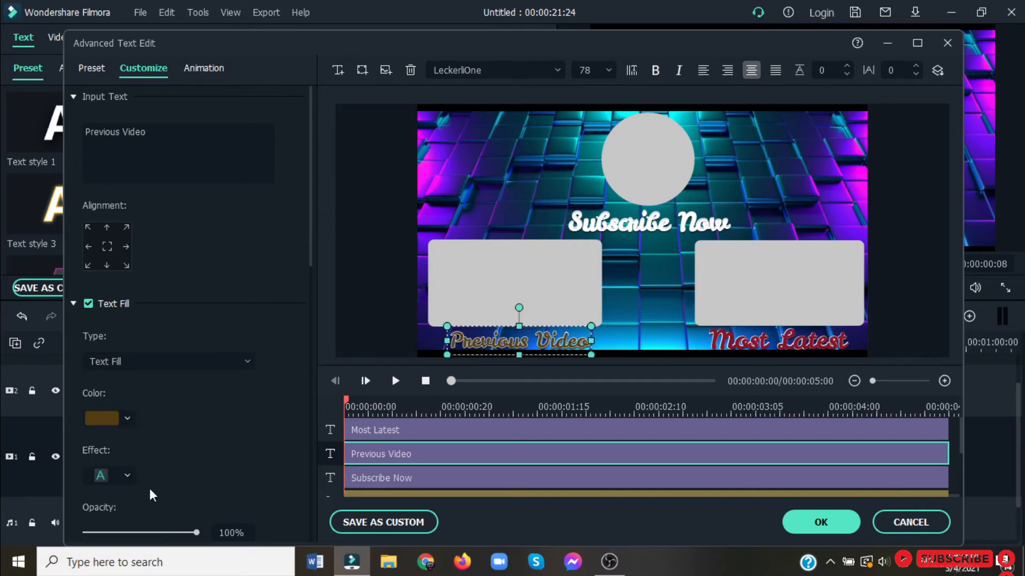
Set the fill colour of the "Subscribe Now" text to black and apply the advanced text edits.
click(610, 235)
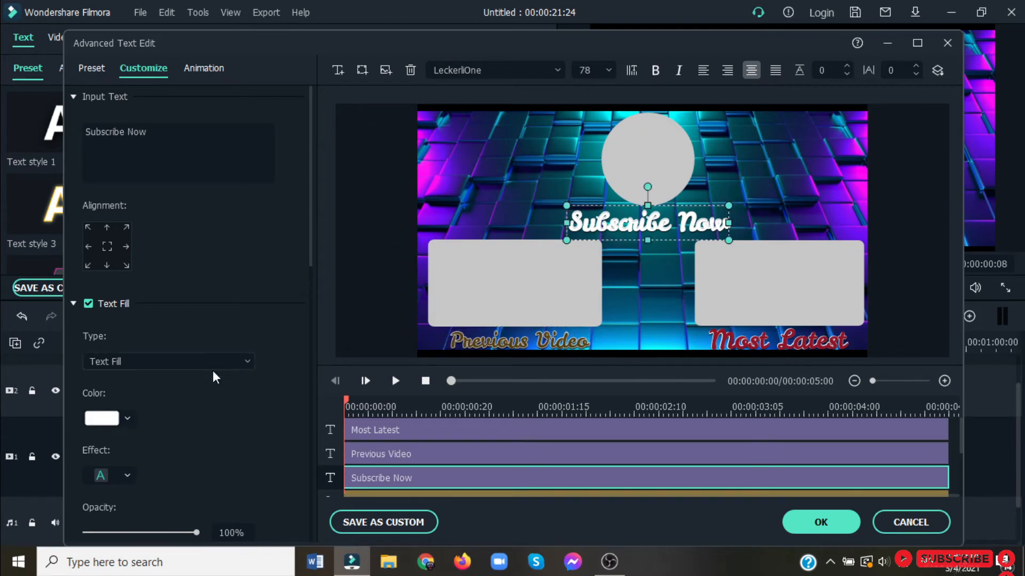
click(128, 419)
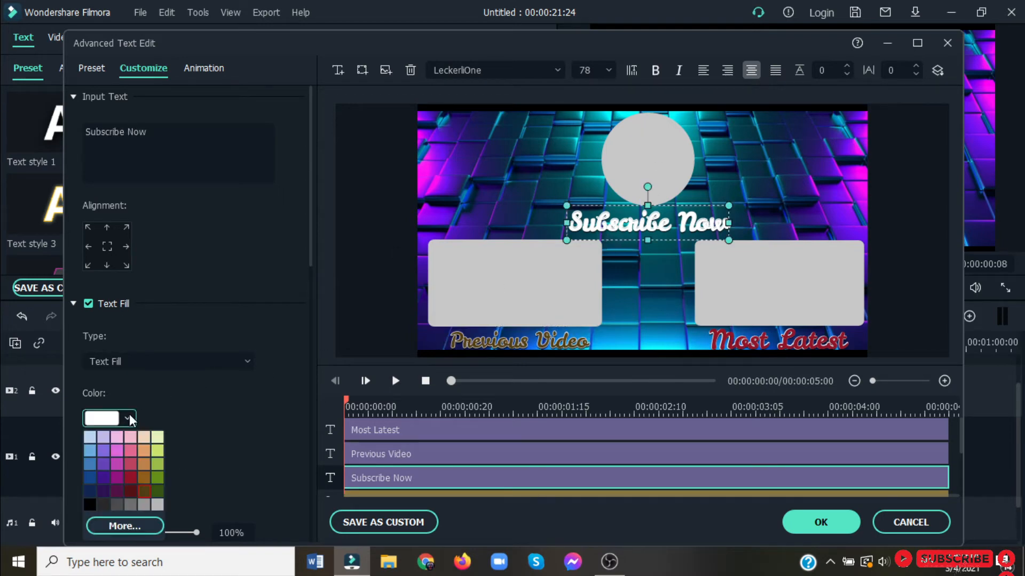
click(90, 505)
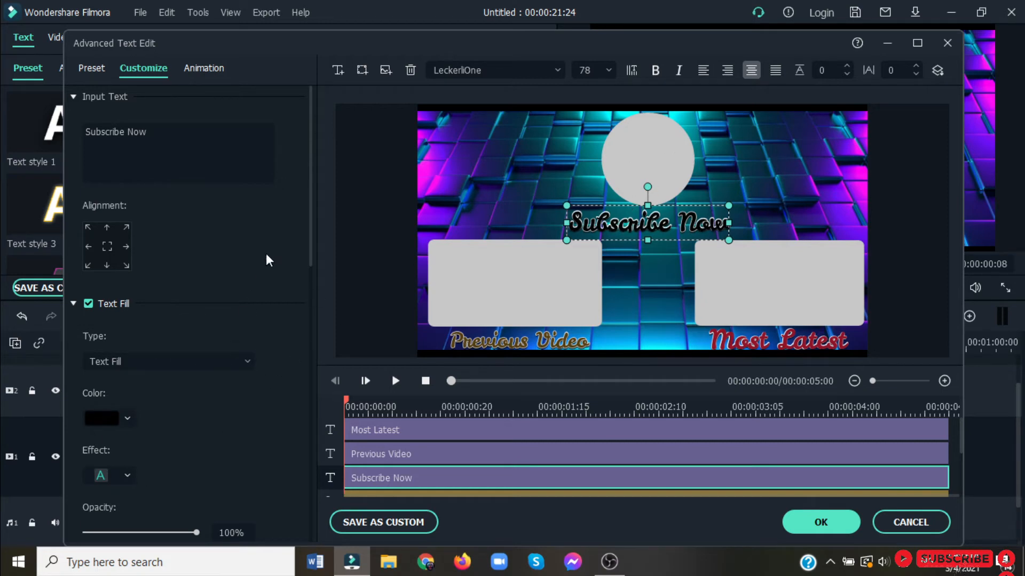
click(359, 198)
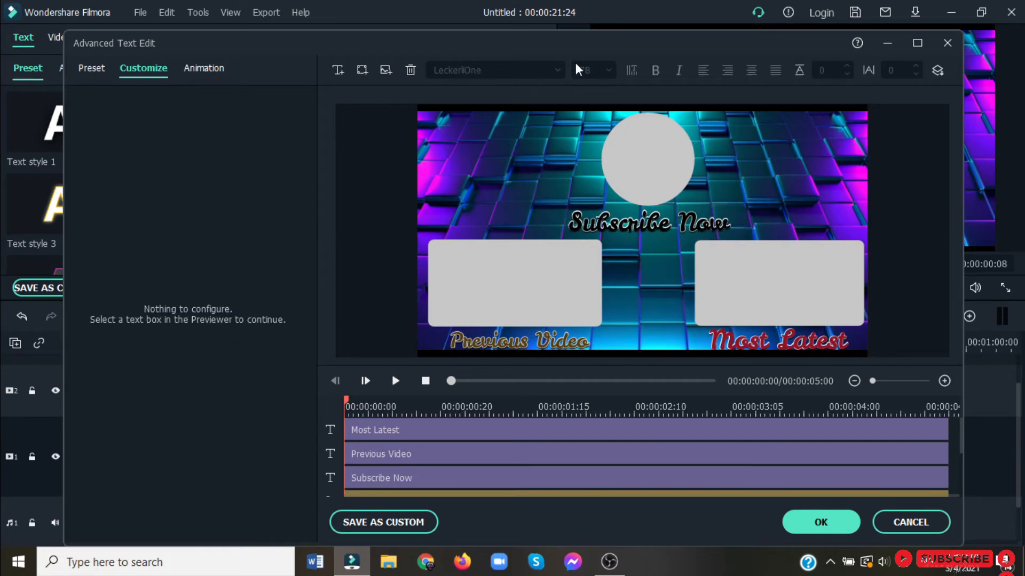
click(808, 525)
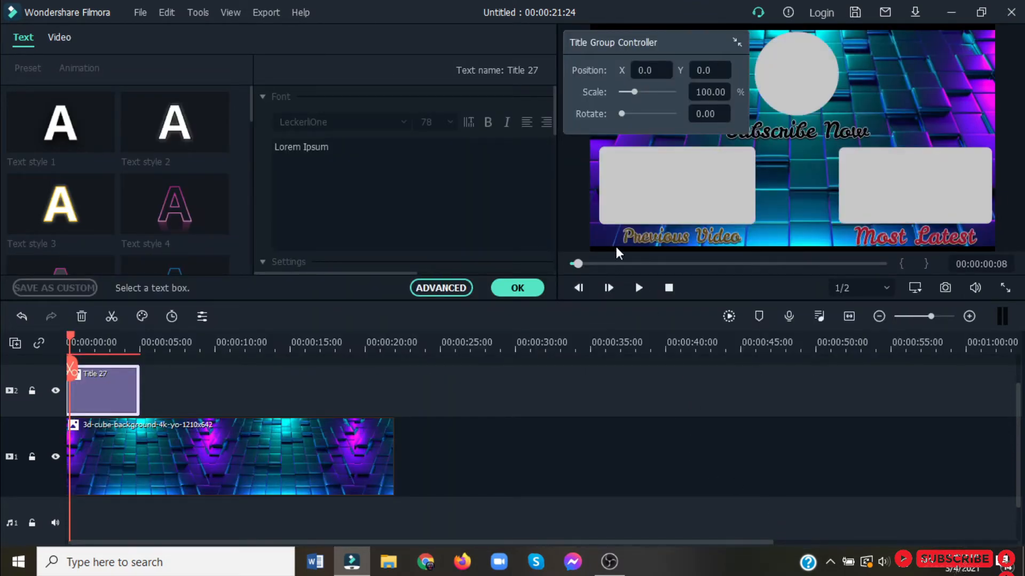
Stretch the background image slightly past all four edges of the preview frame, and play the end screen.
click(677, 434)
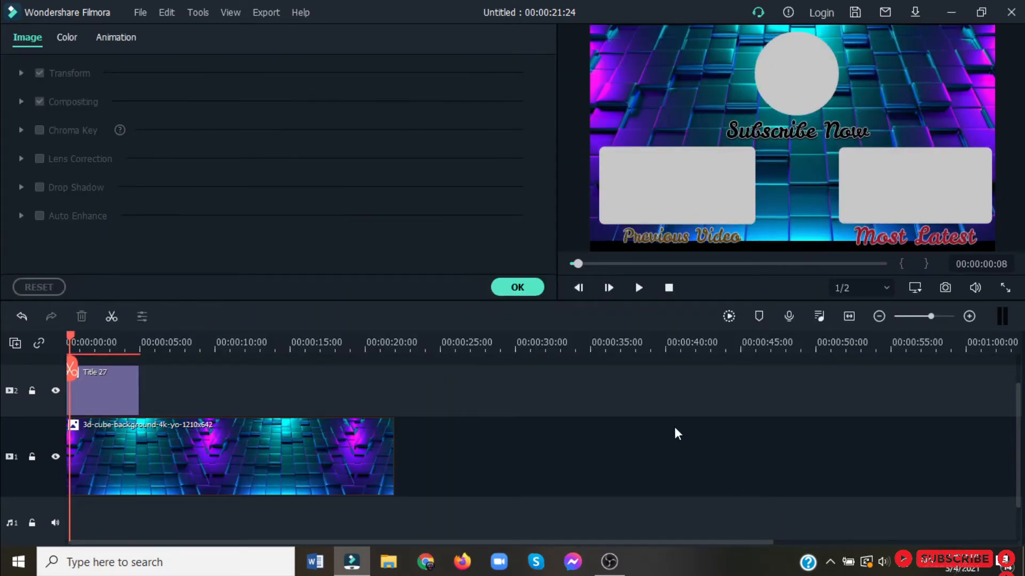
click(764, 219)
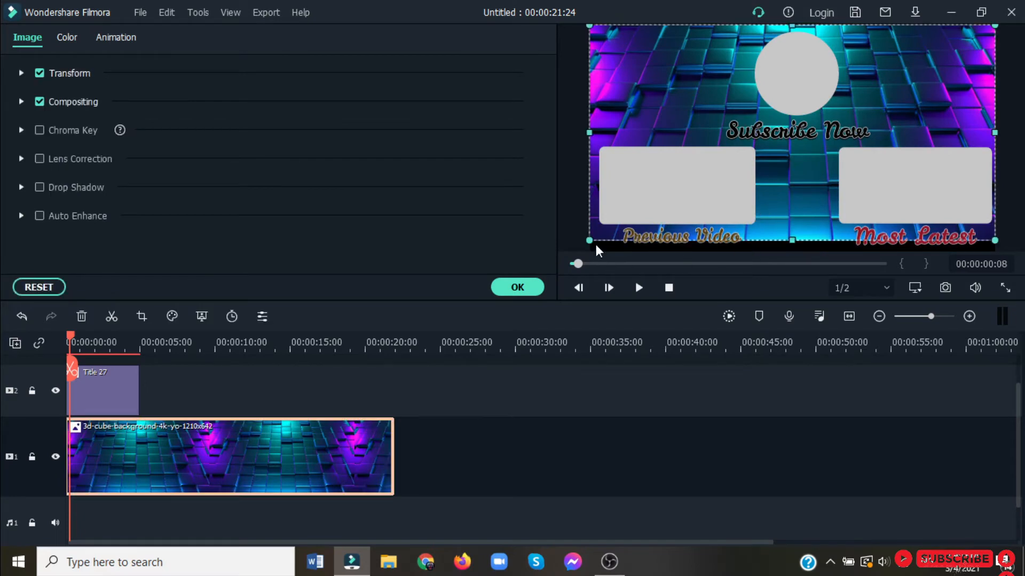
drag(793, 241, 796, 251)
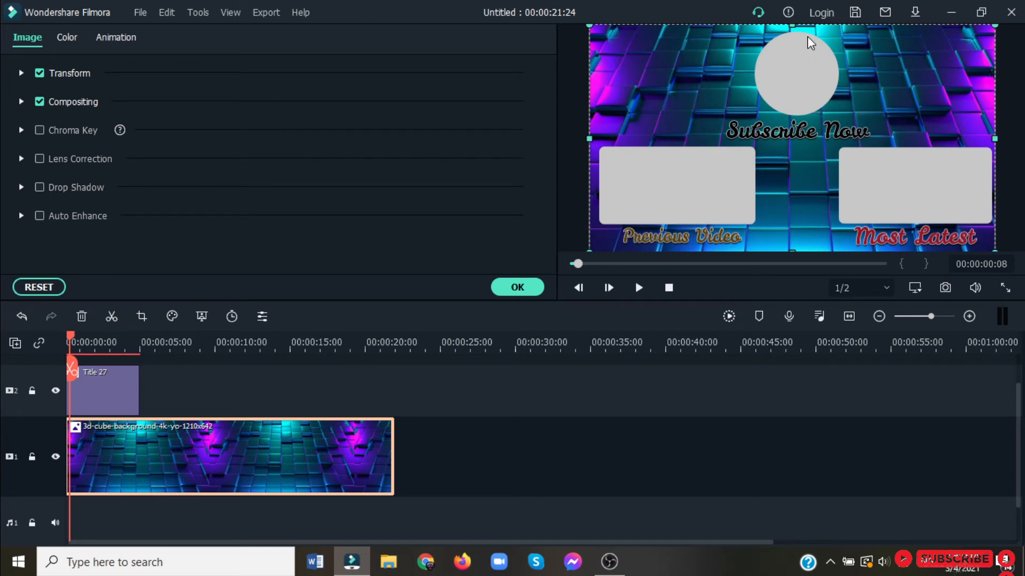
drag(791, 25, 791, 19)
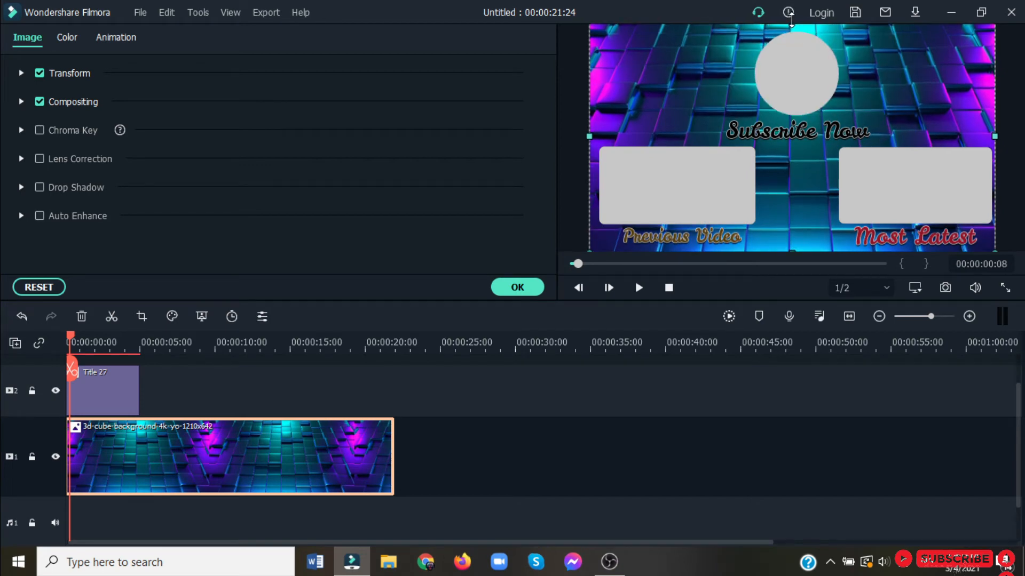
drag(995, 135, 1004, 136)
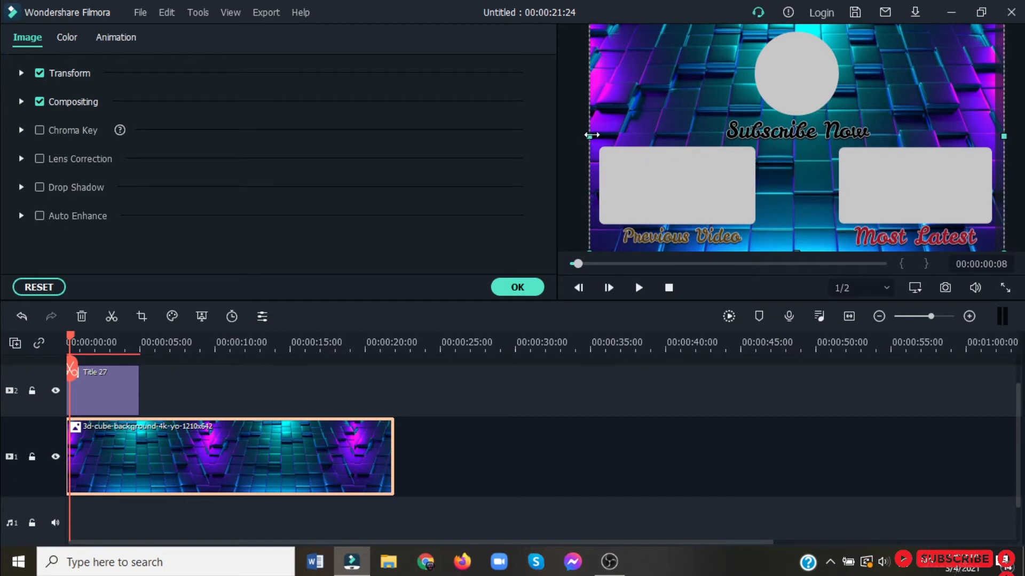
drag(591, 135, 582, 135)
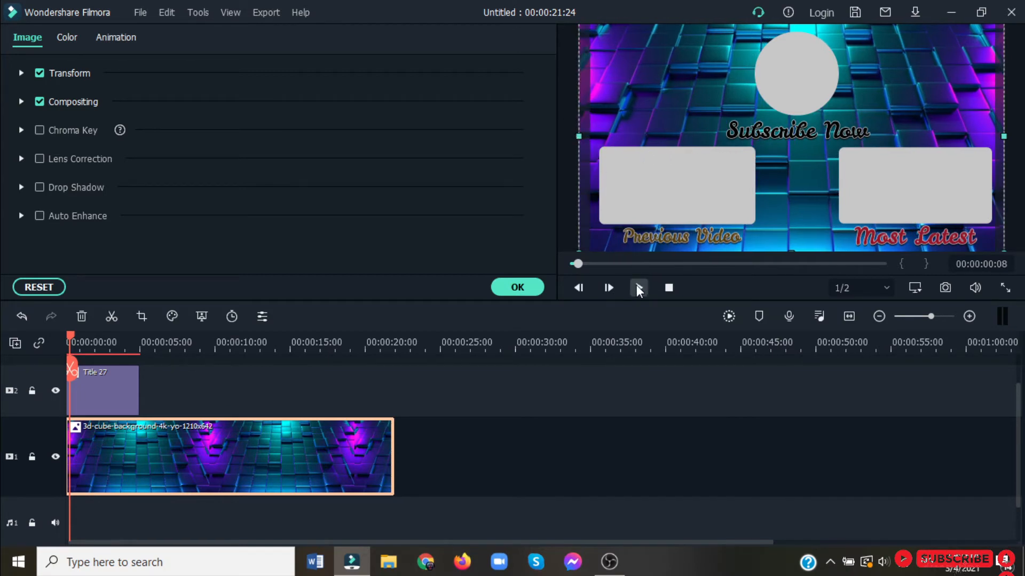
click(638, 288)
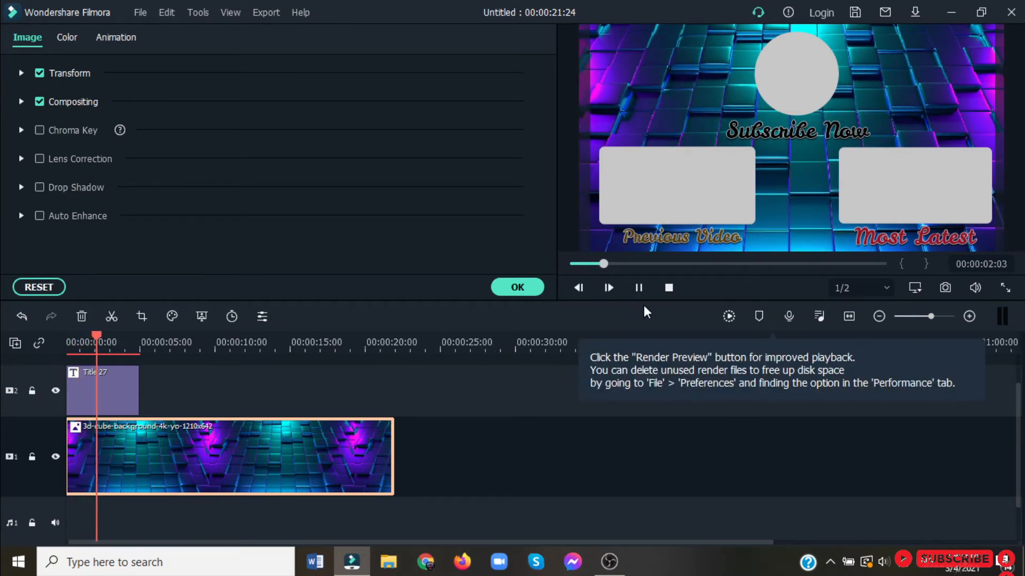
Stop the playback, close the image settings and apply the Dissolve transition to both ends of the background clip.
click(639, 285)
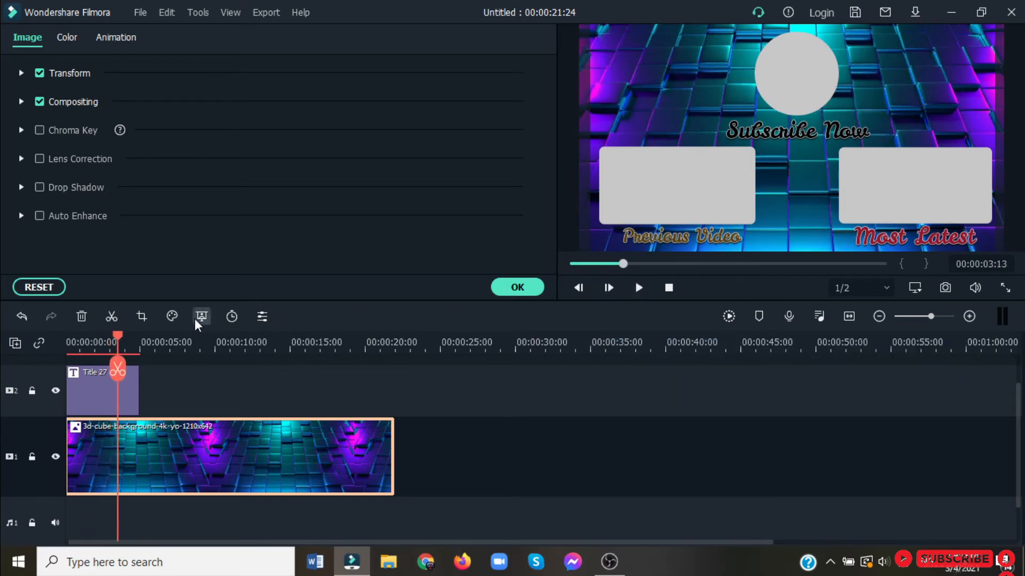
drag(118, 336, 68, 341)
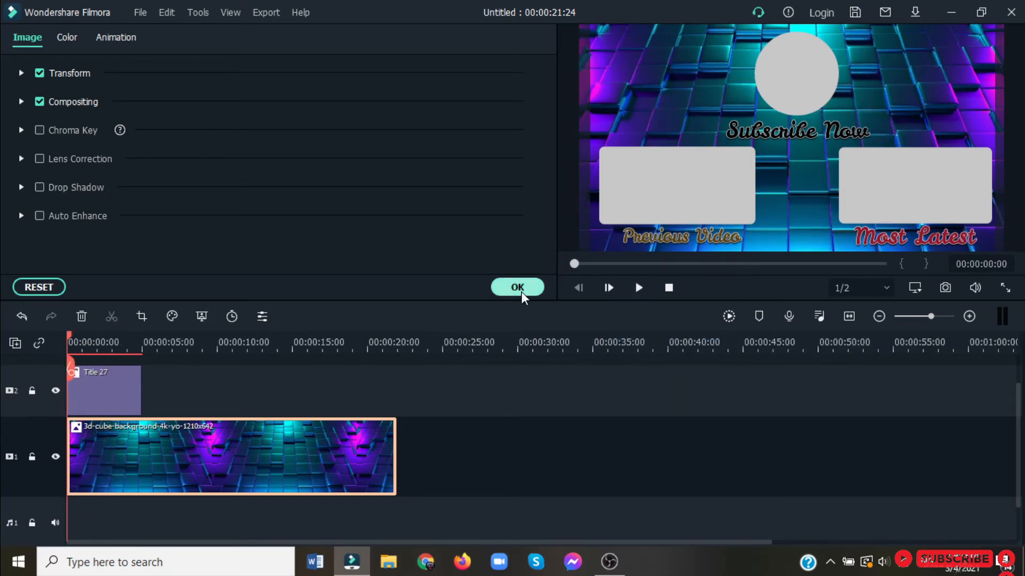
click(517, 287)
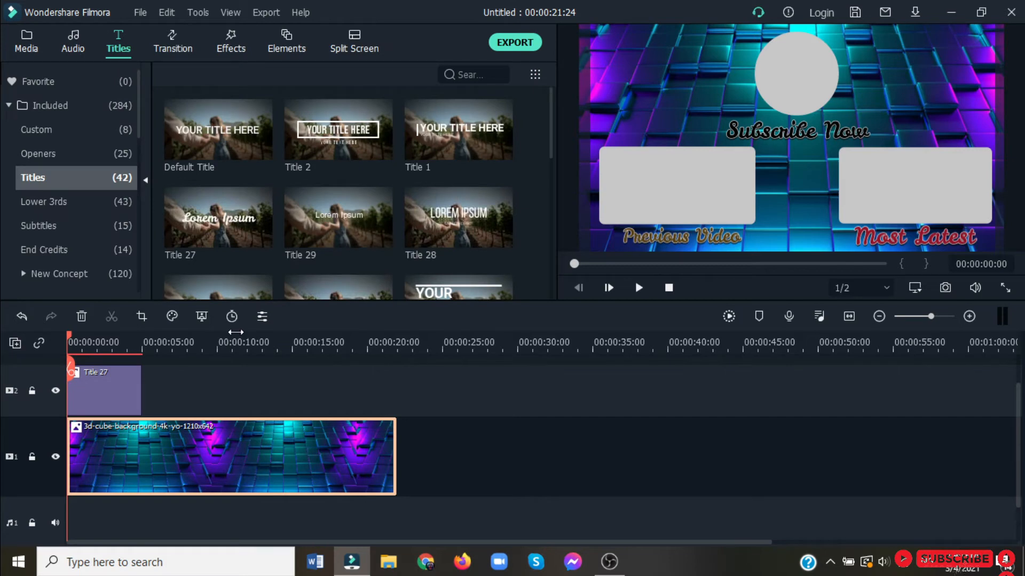
click(177, 52)
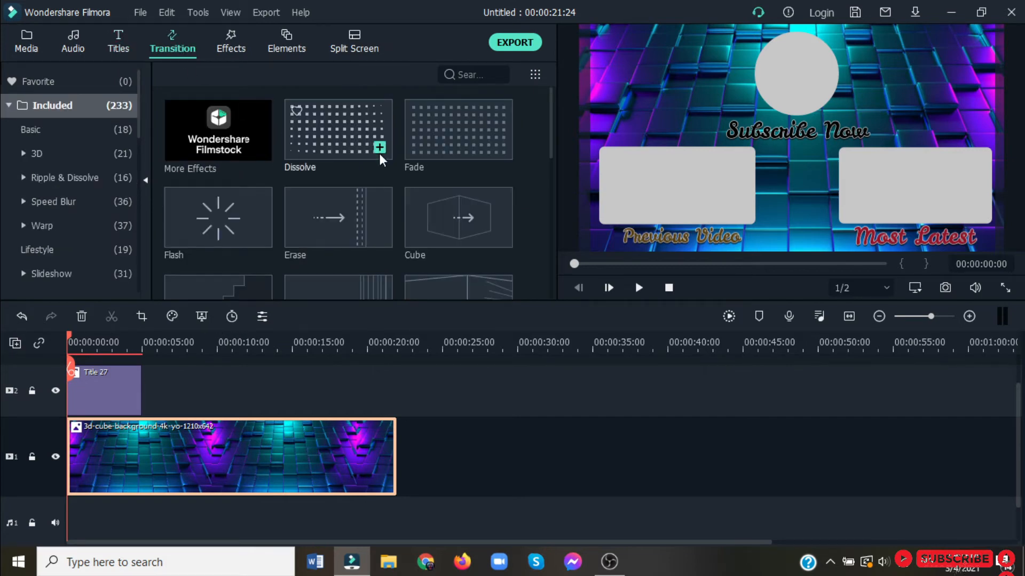
click(379, 148)
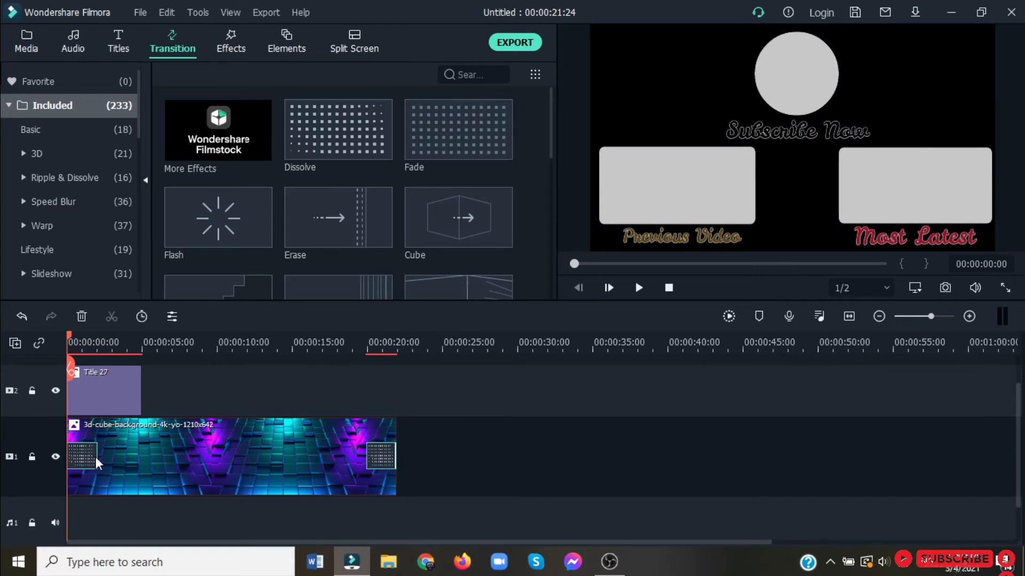
Stretch the Dissolve transition at the start of the background clip to about 13 seconds and preview the fade-in.
double_click(85, 455)
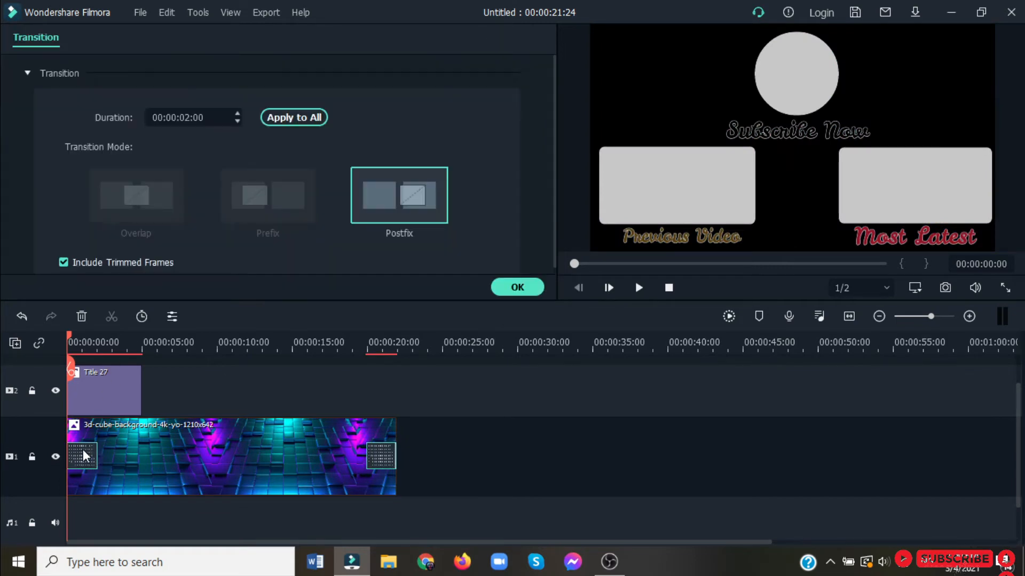
drag(93, 459, 269, 459)
click(369, 461)
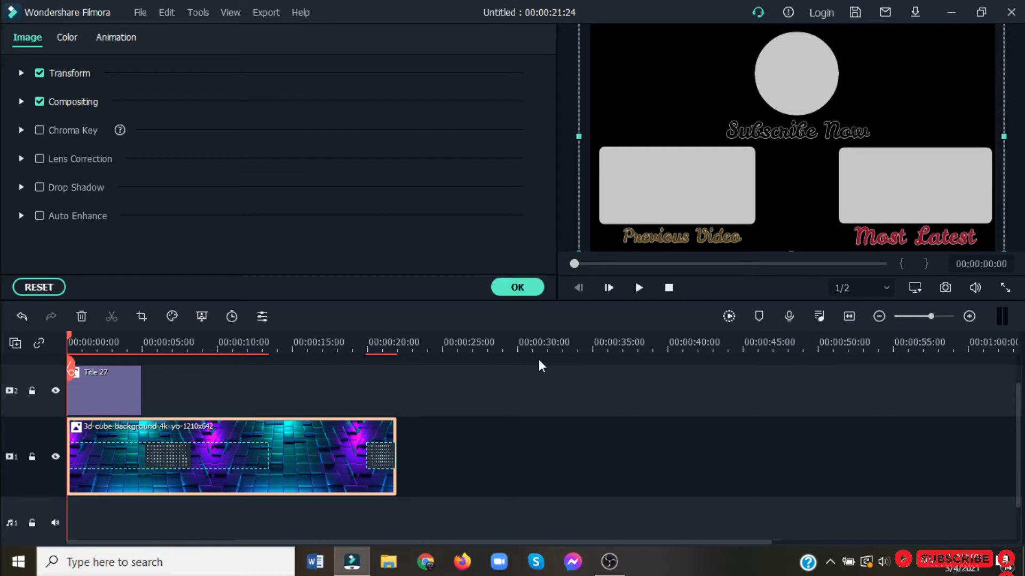
click(517, 287)
click(636, 286)
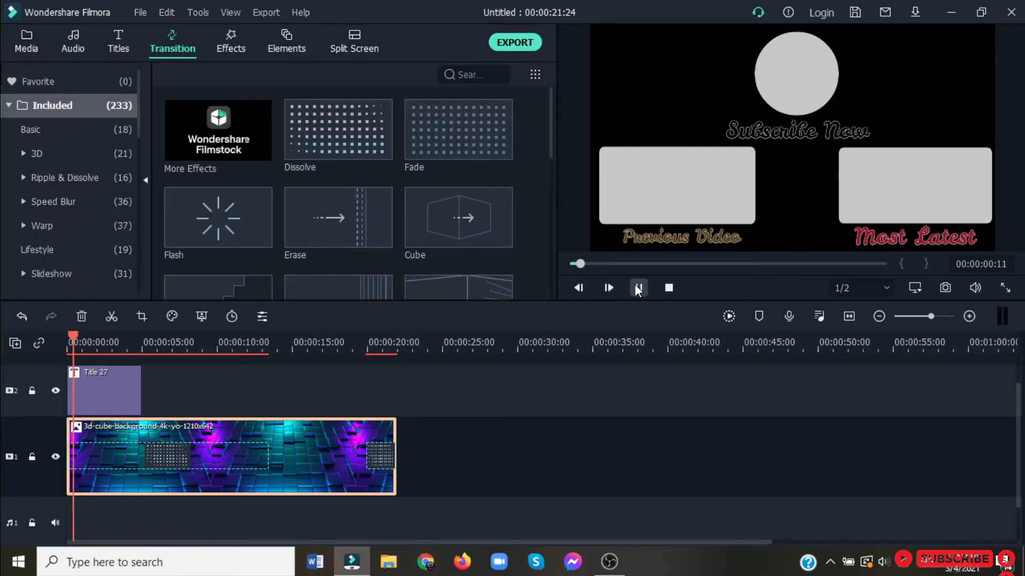
click(636, 287)
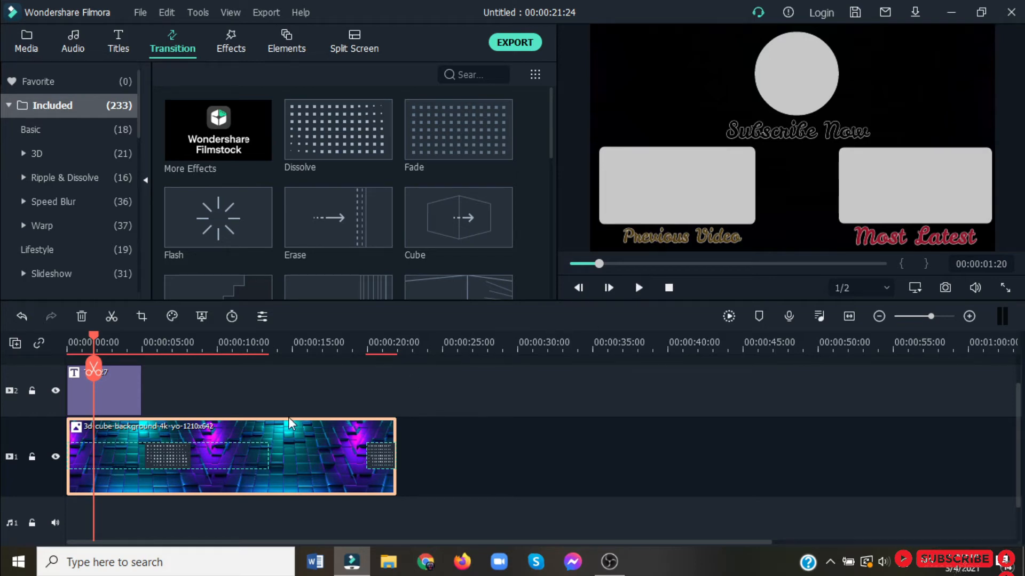
Delete the Dissolve transition at the start of the background clip and return the playhead to the beginning.
right_click(167, 466)
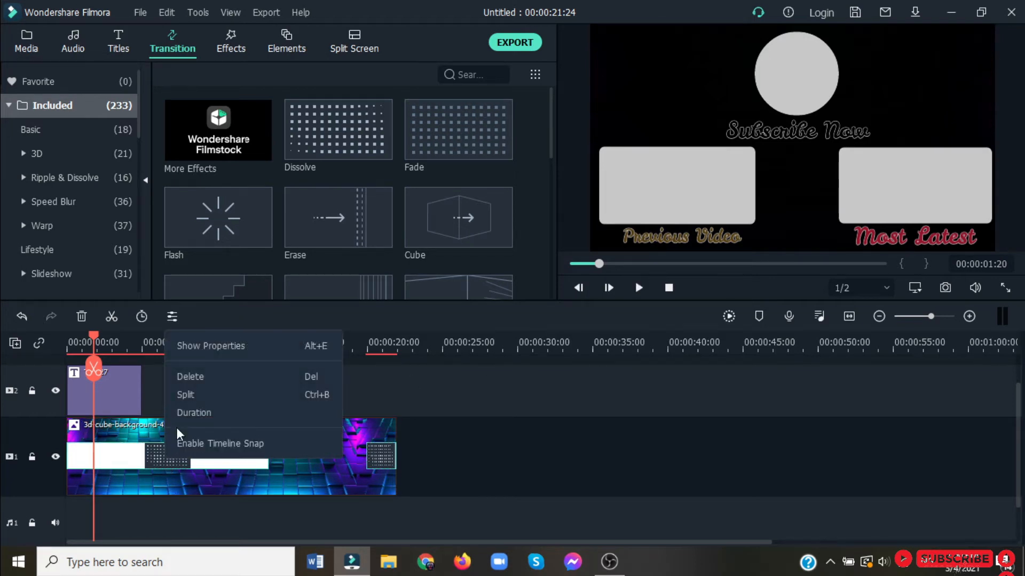
click(187, 377)
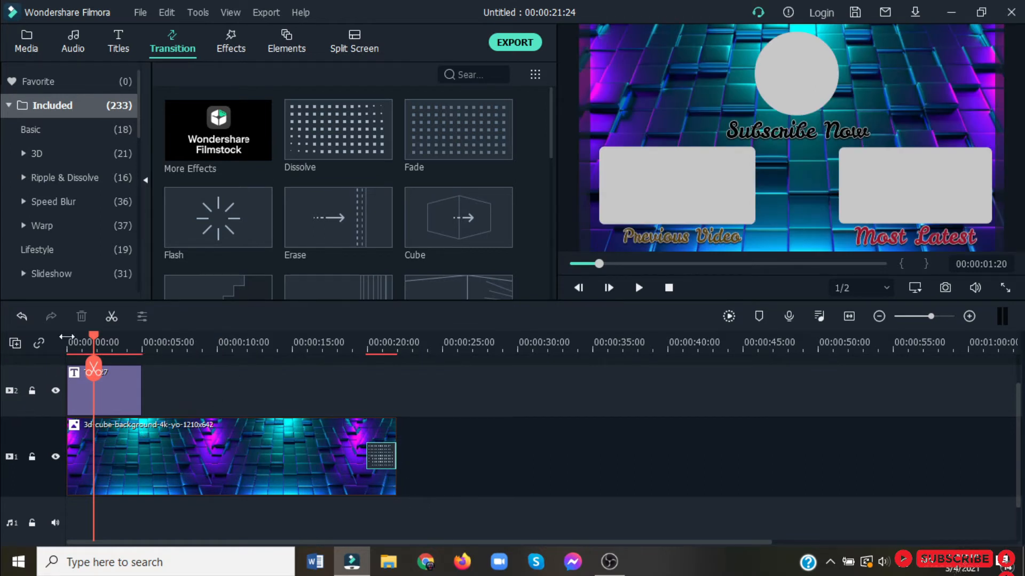
drag(98, 334, 64, 342)
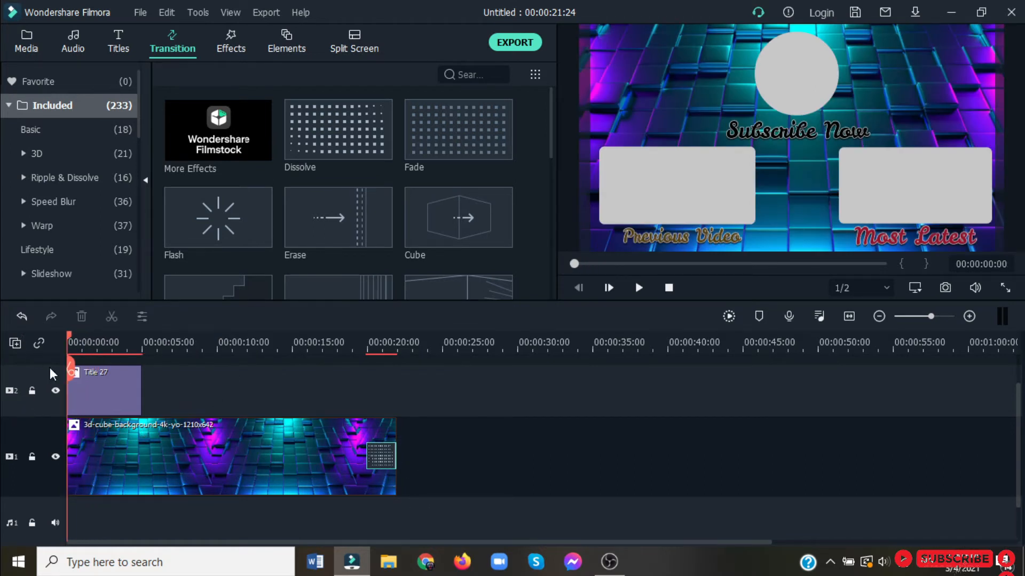
Apply the Dissolve transition to both ends of the title clip and preview its fade-in.
click(87, 388)
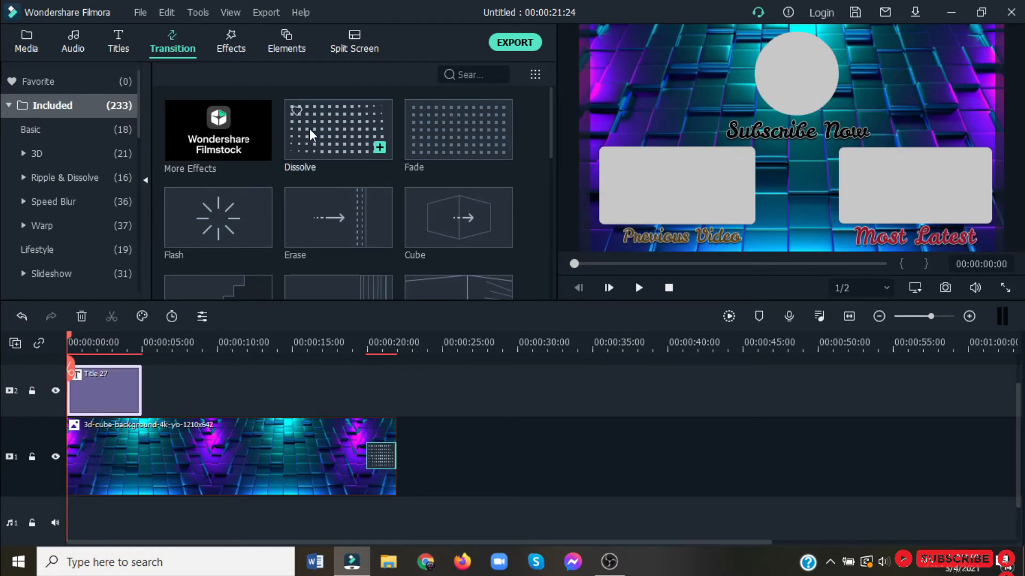
click(380, 147)
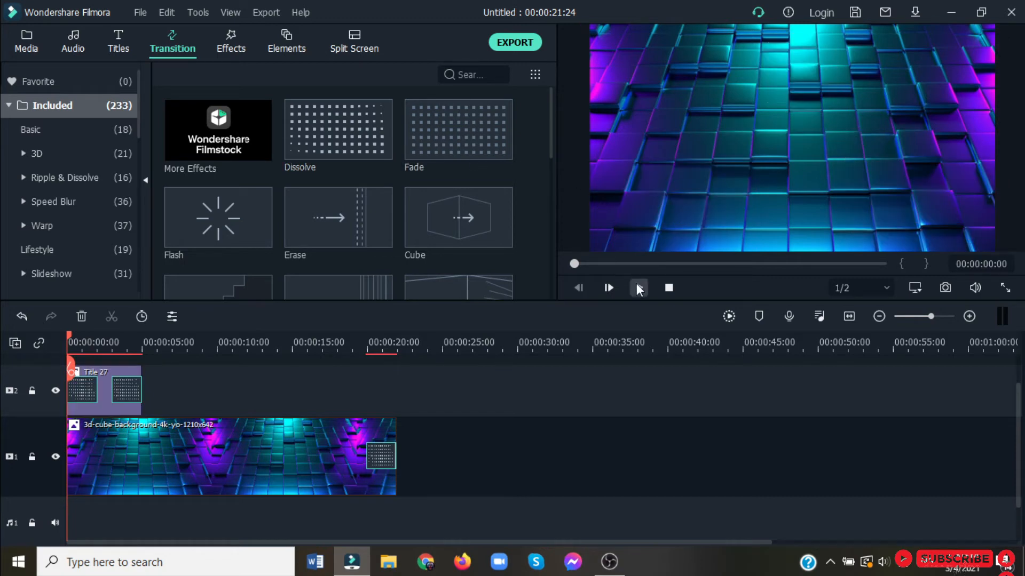
click(638, 288)
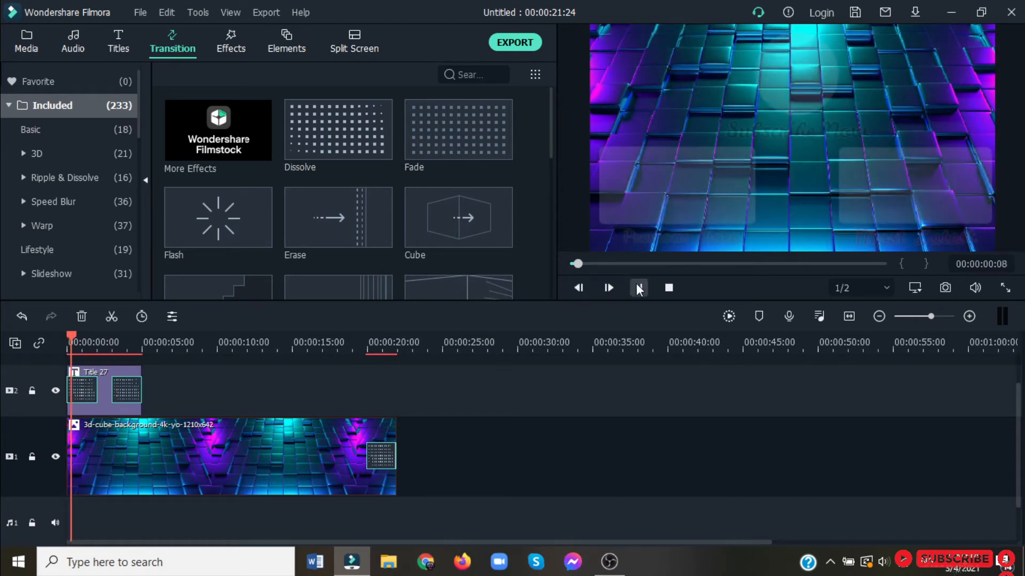
click(638, 288)
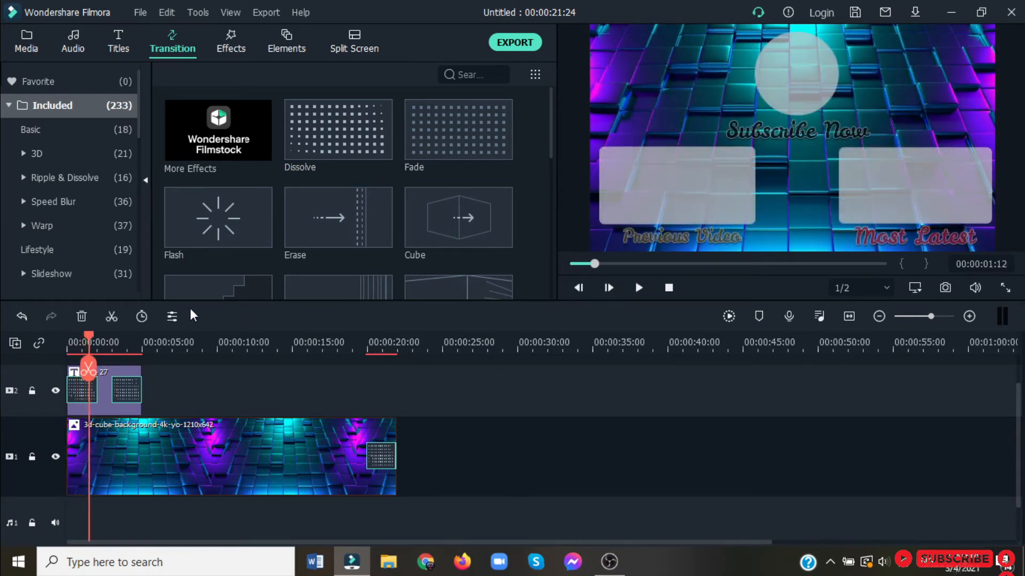
Extend the title clip to roughly the end of the background clip and play the end screen from the beginning.
click(126, 374)
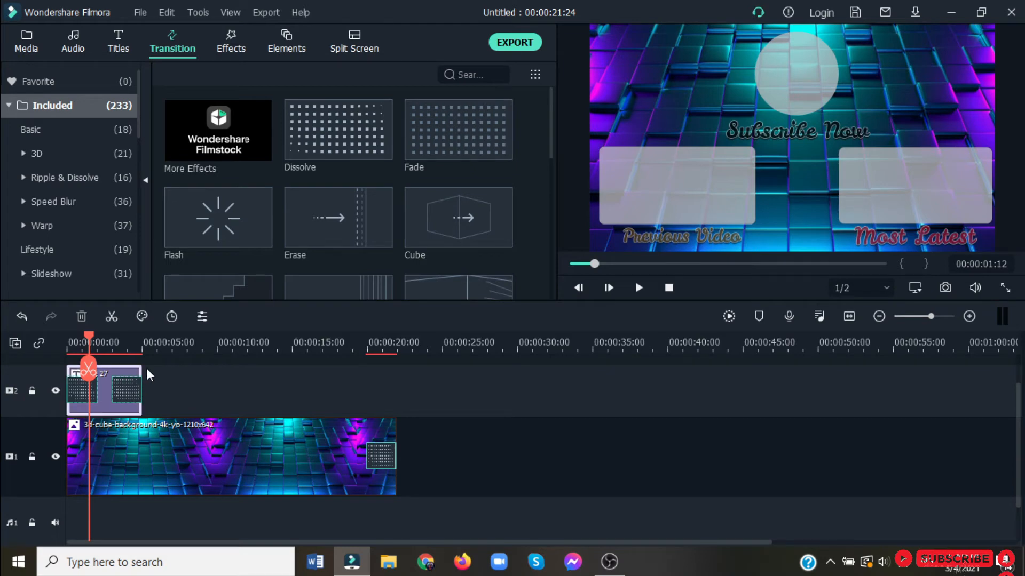
drag(142, 374, 396, 378)
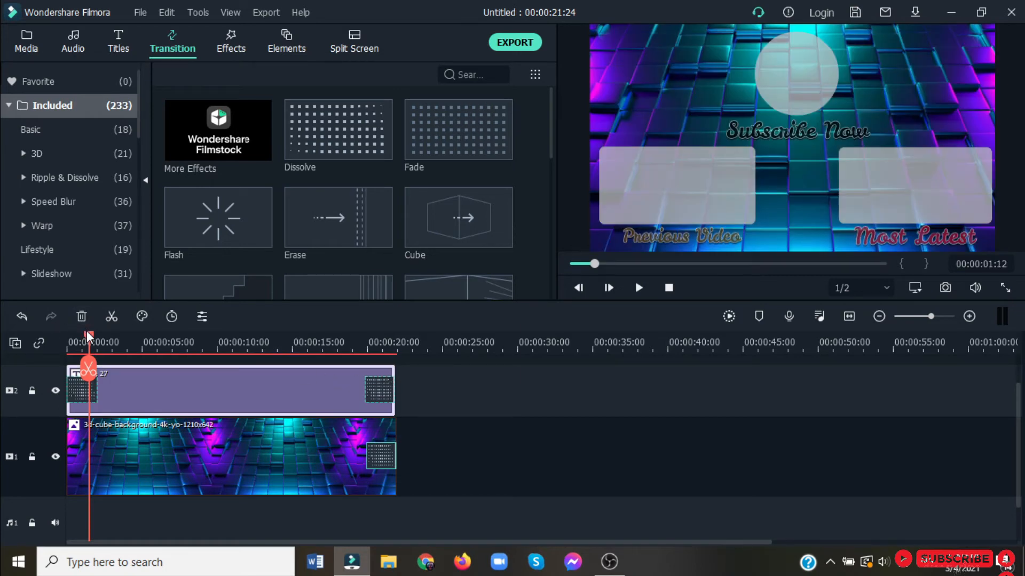
drag(88, 337, 68, 342)
click(637, 291)
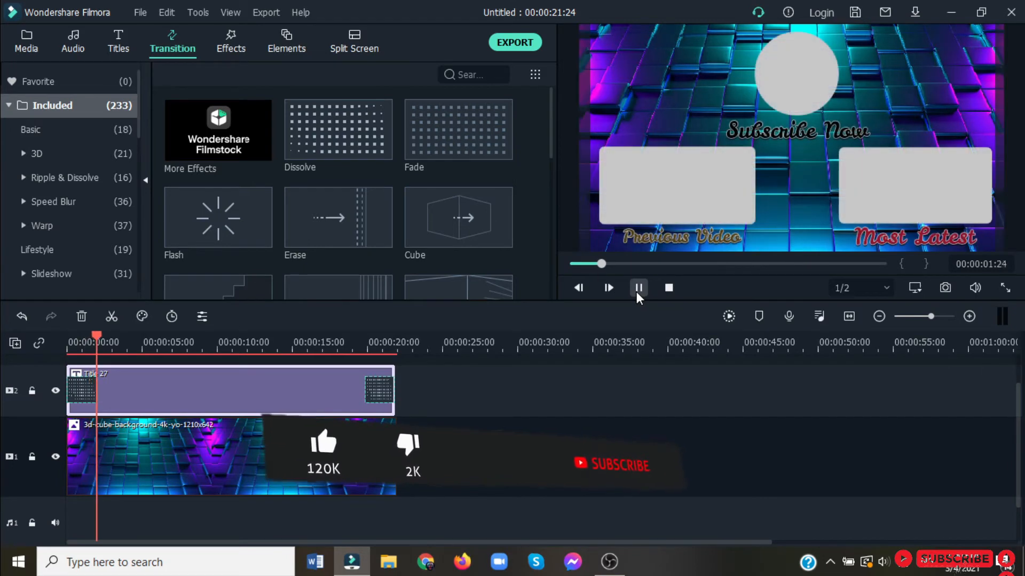
click(638, 289)
Lengthen the Dissolve transition at the start of the title clip to about 6 seconds and preview it from the beginning.
click(91, 389)
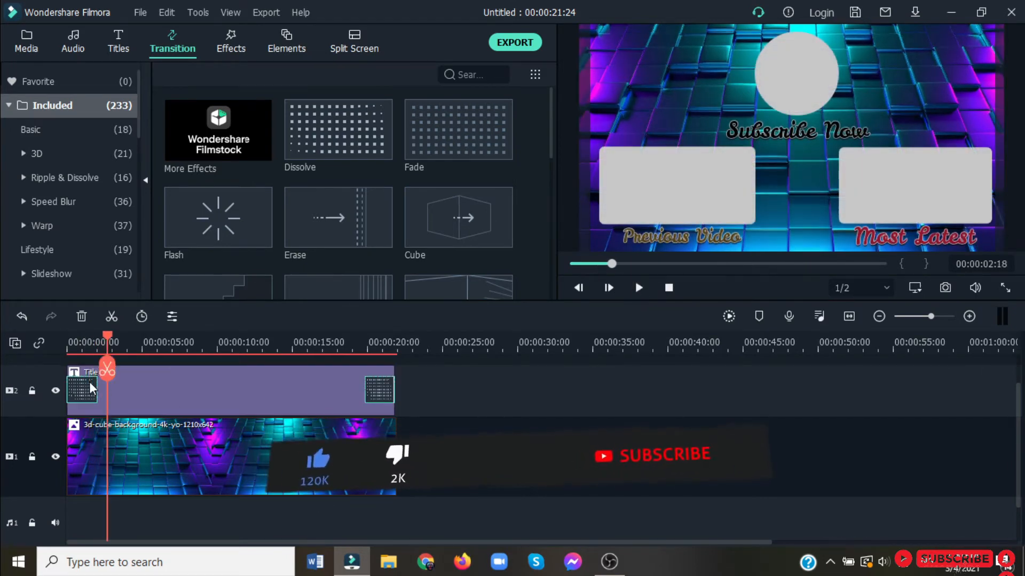
drag(97, 390, 163, 389)
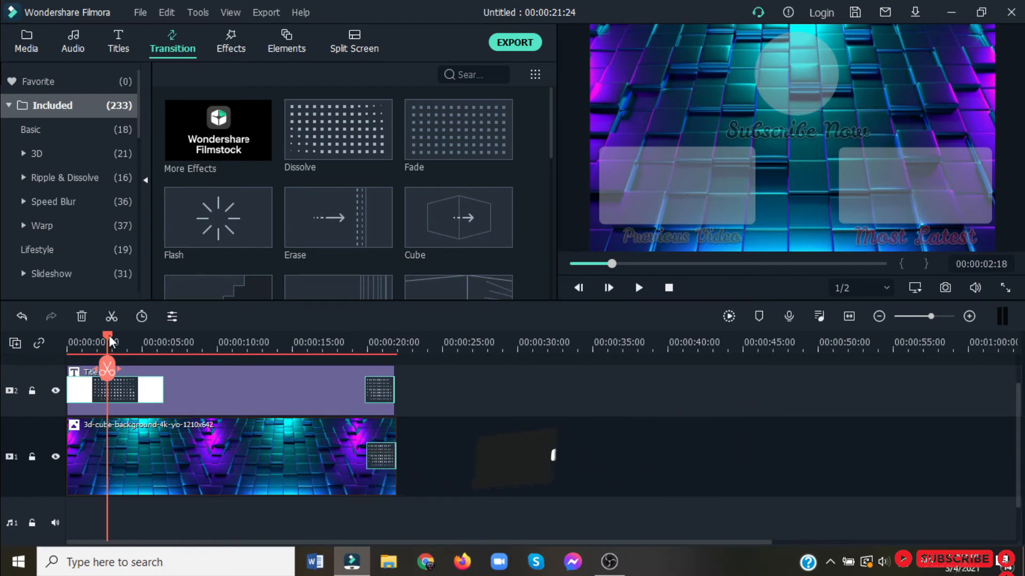
click(68, 343)
click(637, 287)
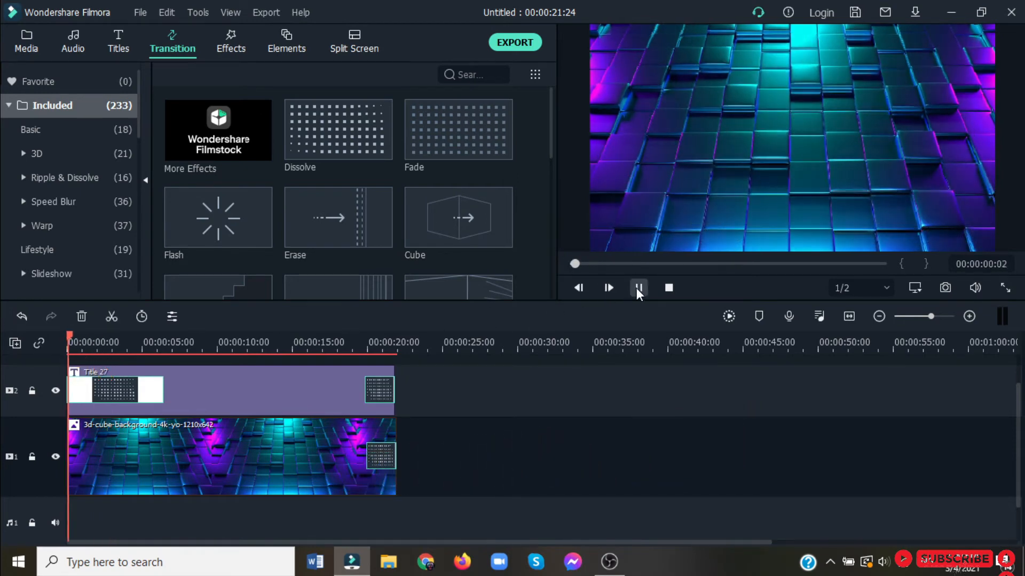
click(637, 288)
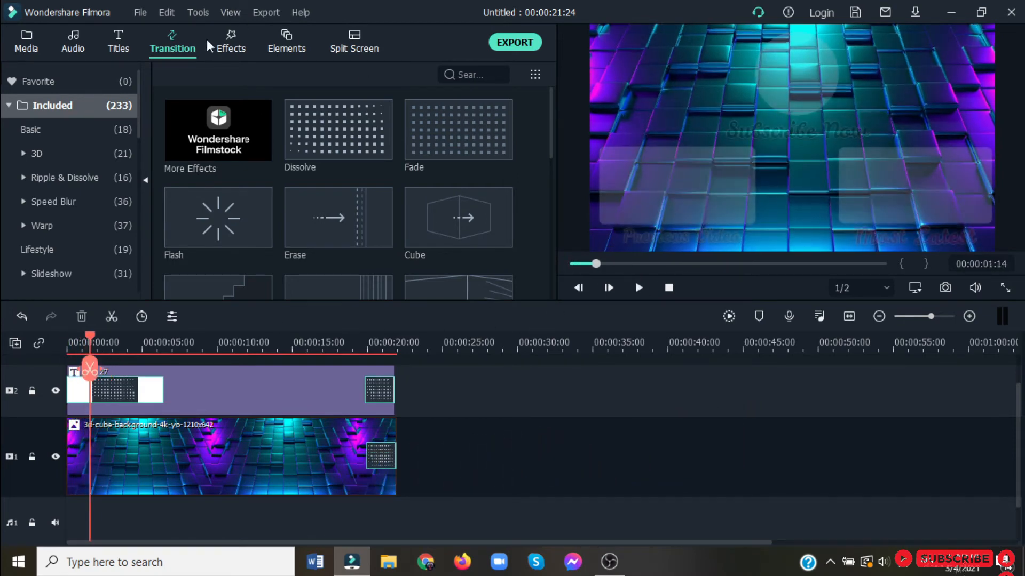
click(69, 343)
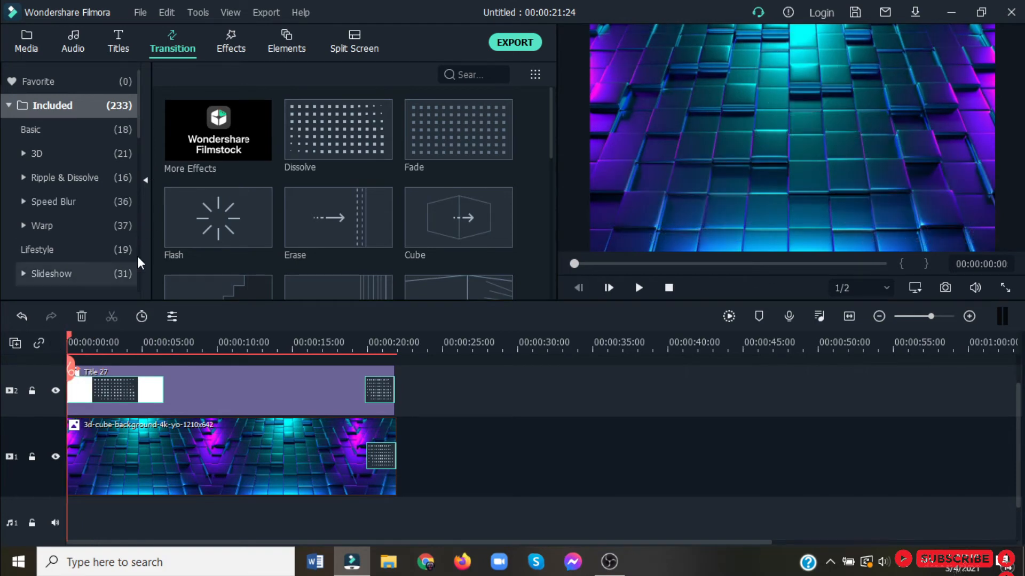
Add the Shine B effect on the track above the title and extend it to the title clip's end.
click(234, 43)
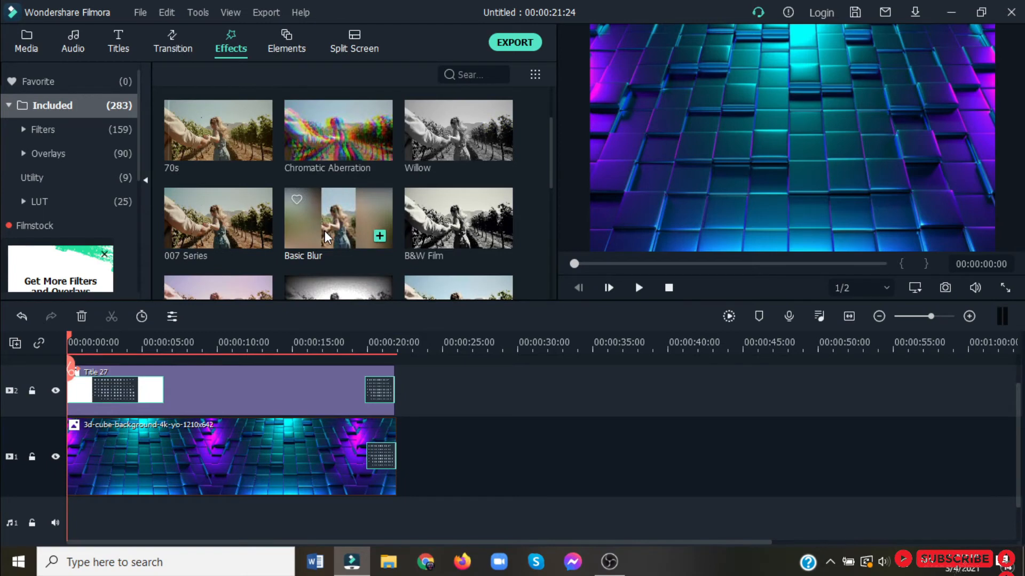
scroll(325, 233, down, 5)
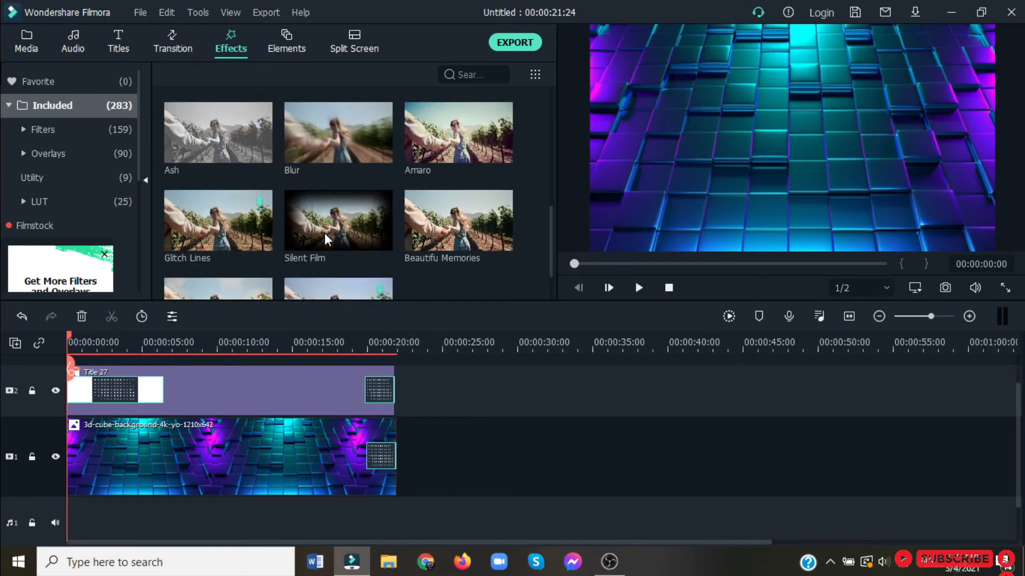
scroll(324, 231, down, 5)
scroll(350, 222, down, 2)
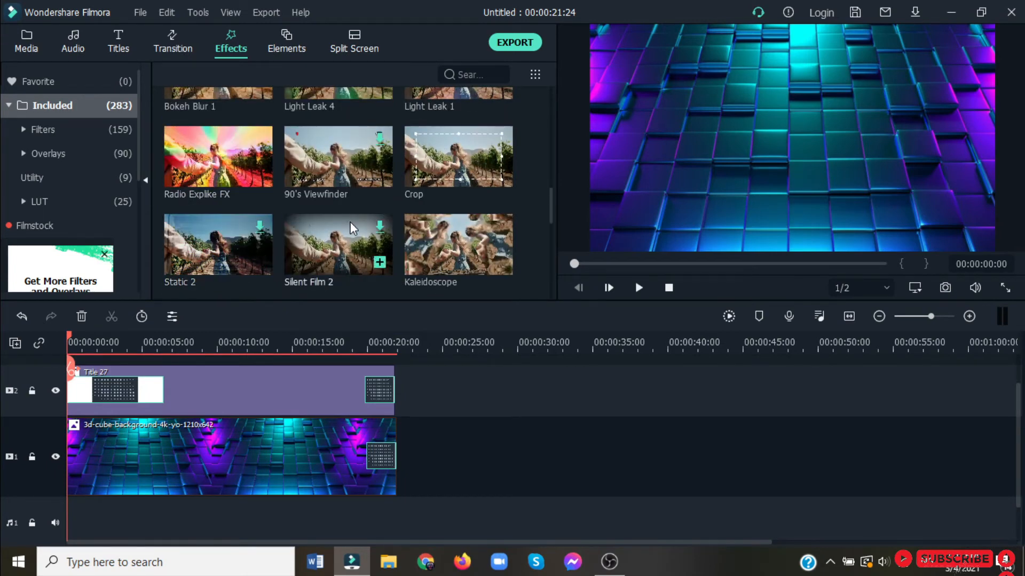
scroll(350, 222, up, 2)
scroll(348, 220, down, 4)
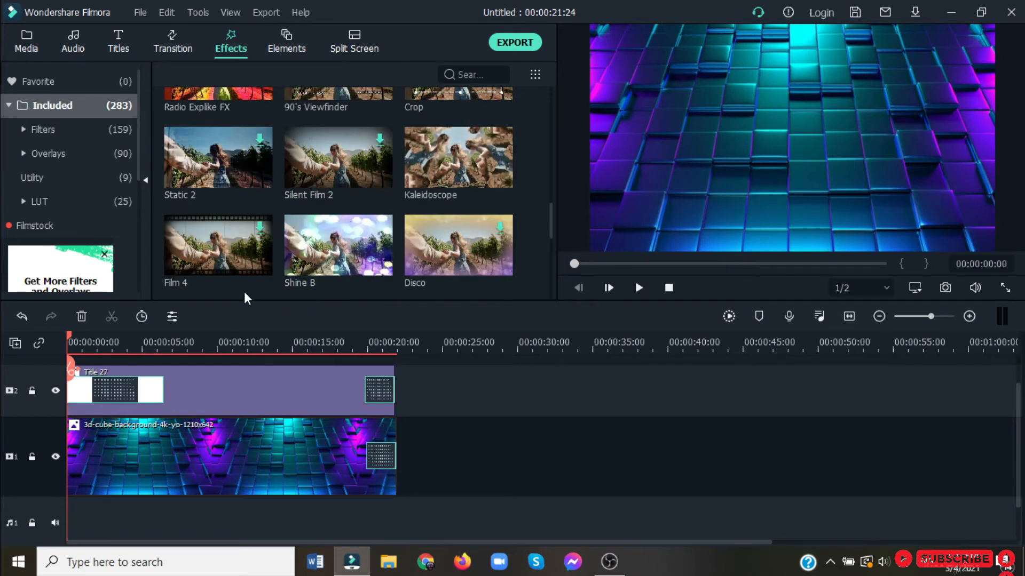
scroll(340, 244, down, 2)
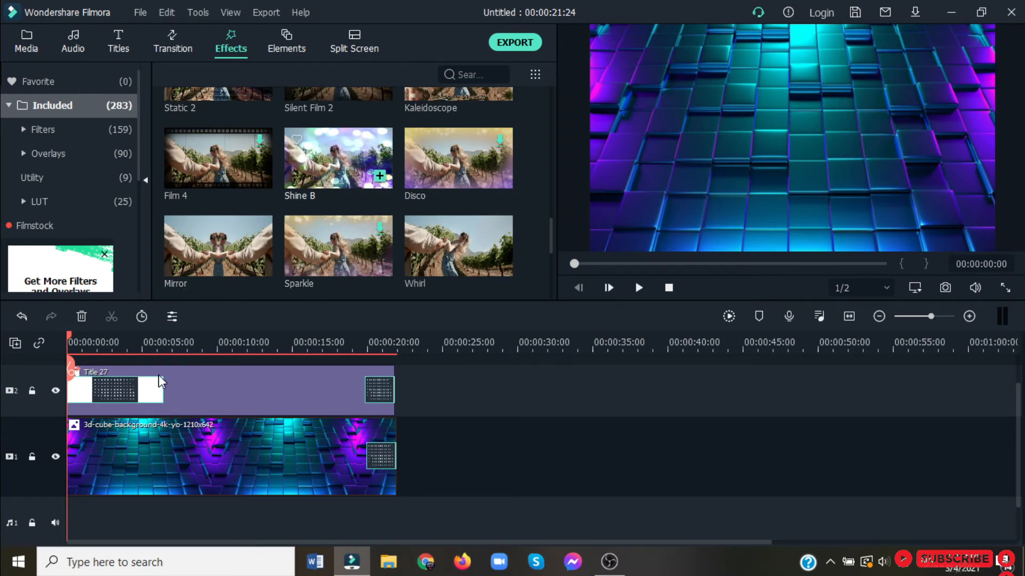
drag(159, 374, 394, 386)
Shorten the Shine B clip, shift it to start about 1 second in and end with the title, and play the end screen.
click(183, 51)
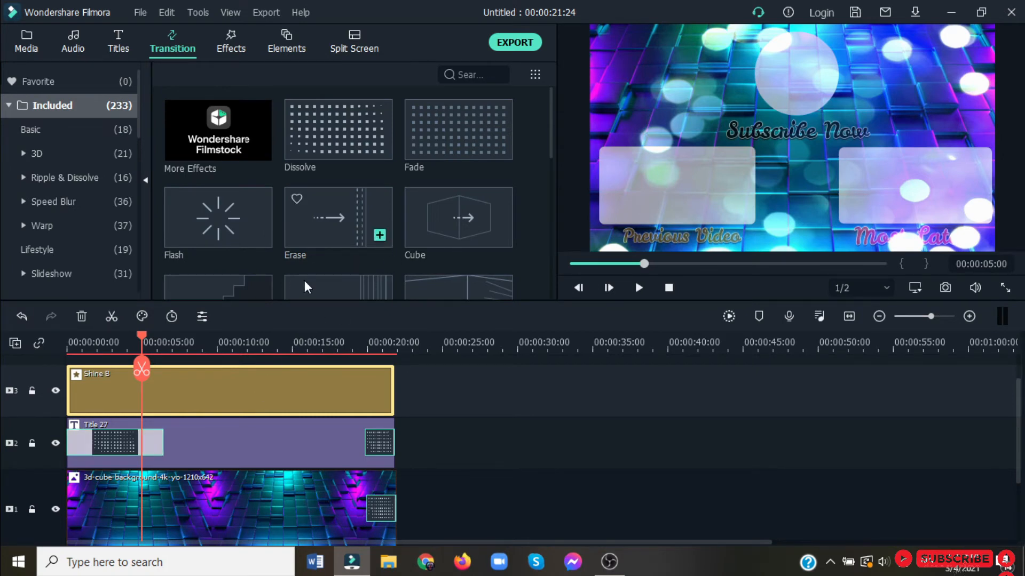
drag(140, 337, 48, 339)
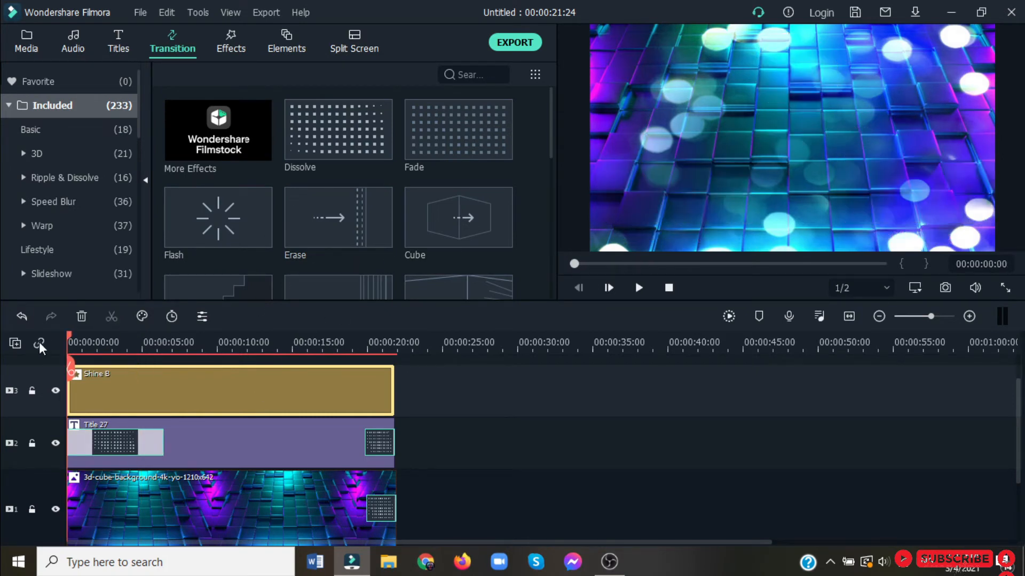
drag(394, 387, 377, 387)
drag(244, 385, 255, 385)
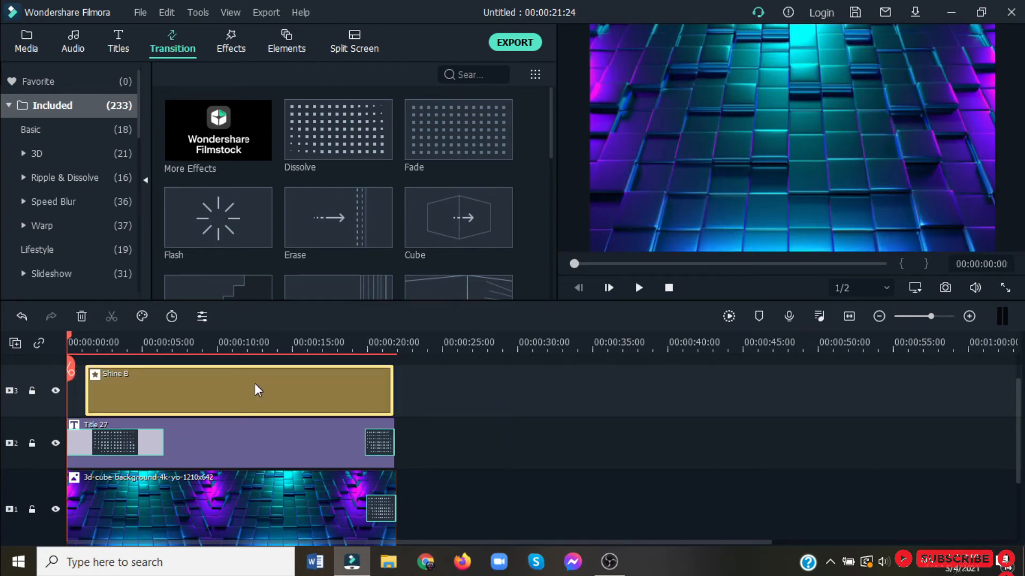
click(639, 288)
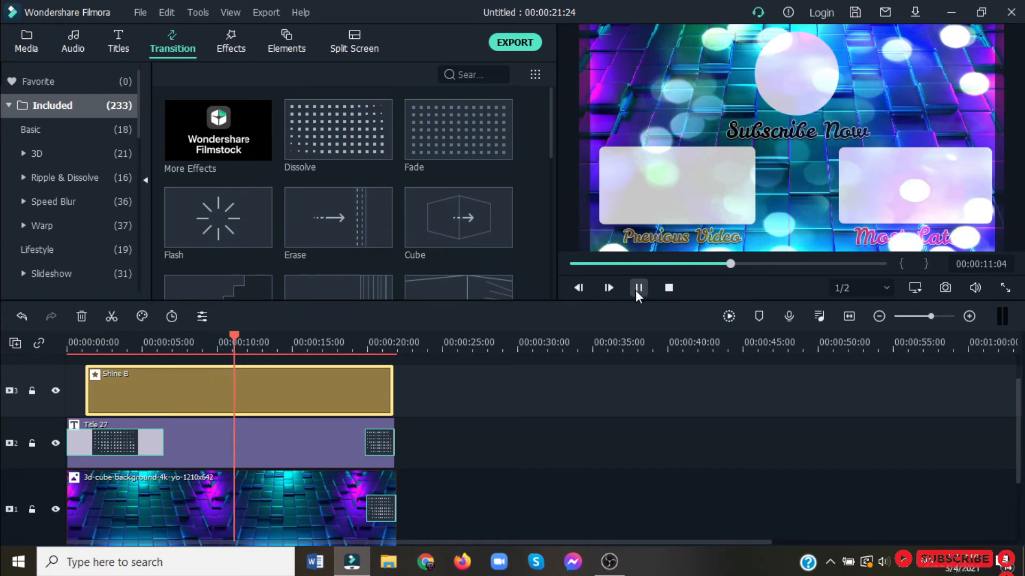
click(639, 289)
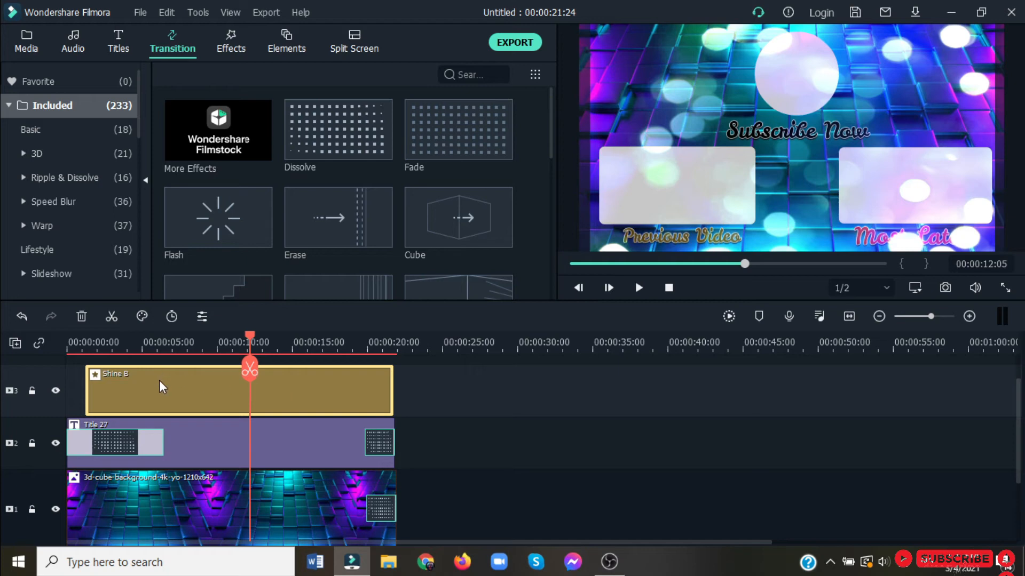
Set the Shine B effect's alpha to 57 and toggle the effect off and on to compare the result.
click(201, 317)
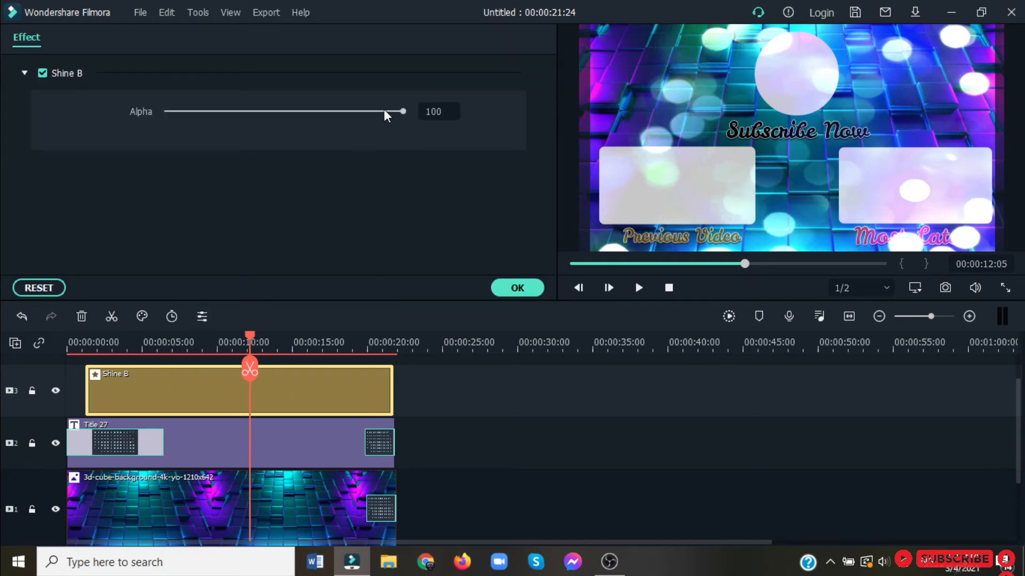
drag(385, 111, 302, 110)
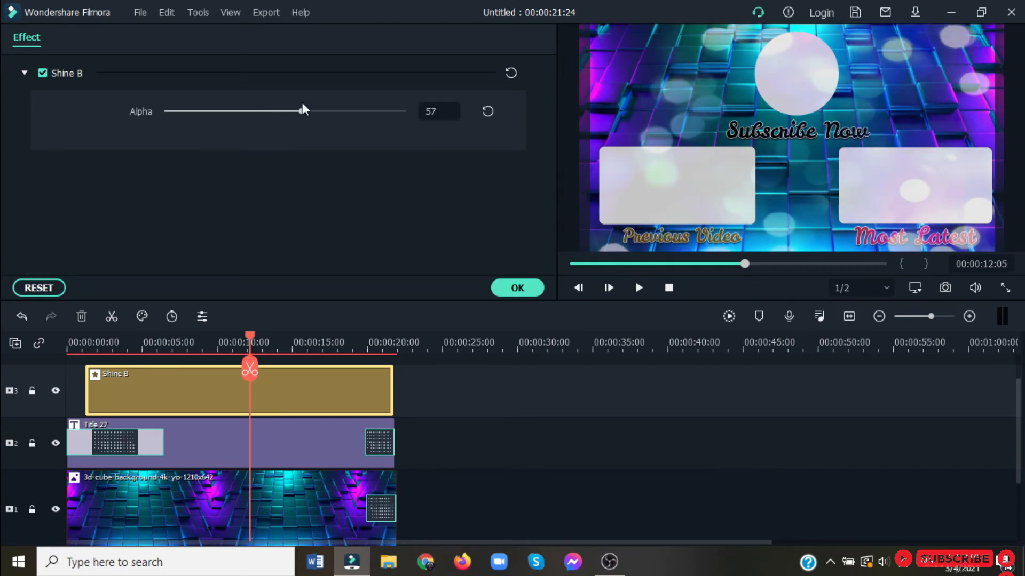
click(41, 75)
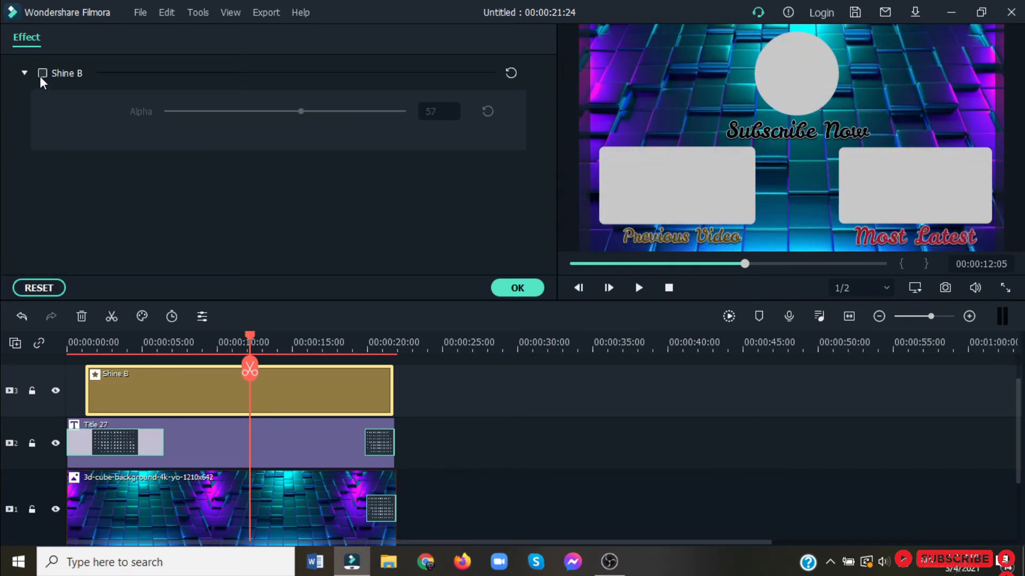
click(41, 75)
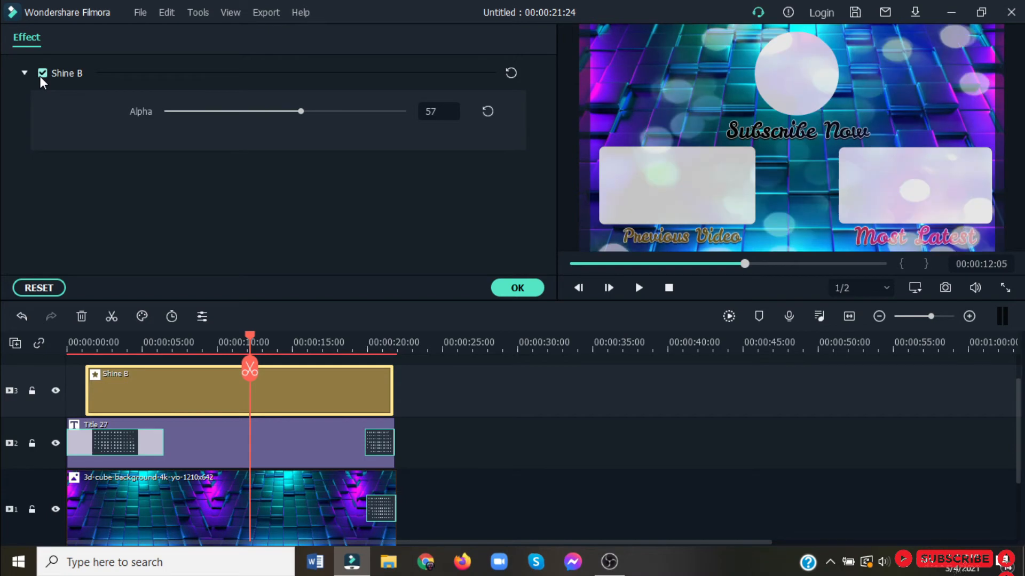
click(517, 288)
Add the Disco effect at about 12 seconds on the track above Shine B and preview it from just before its start.
click(233, 46)
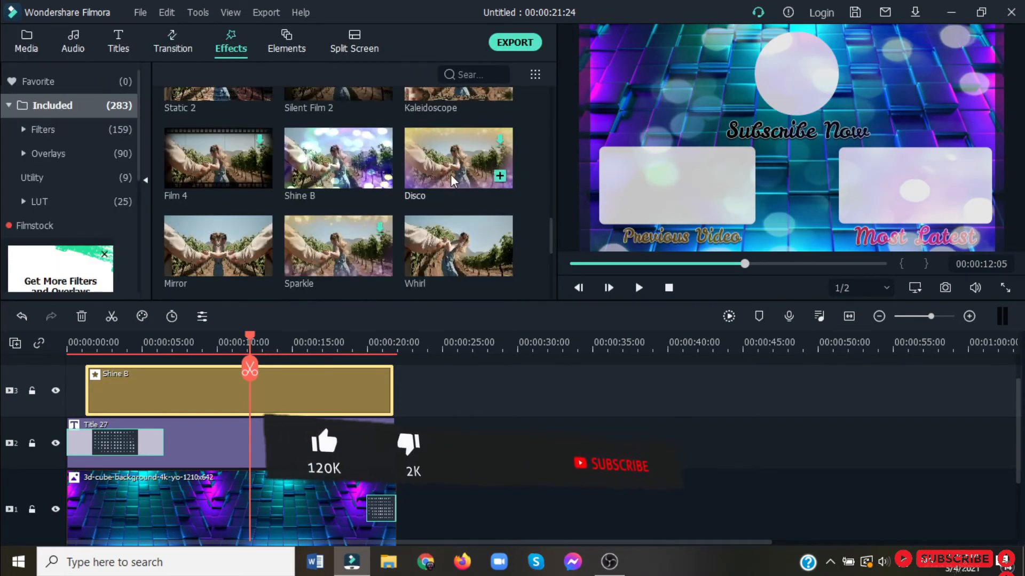
click(500, 178)
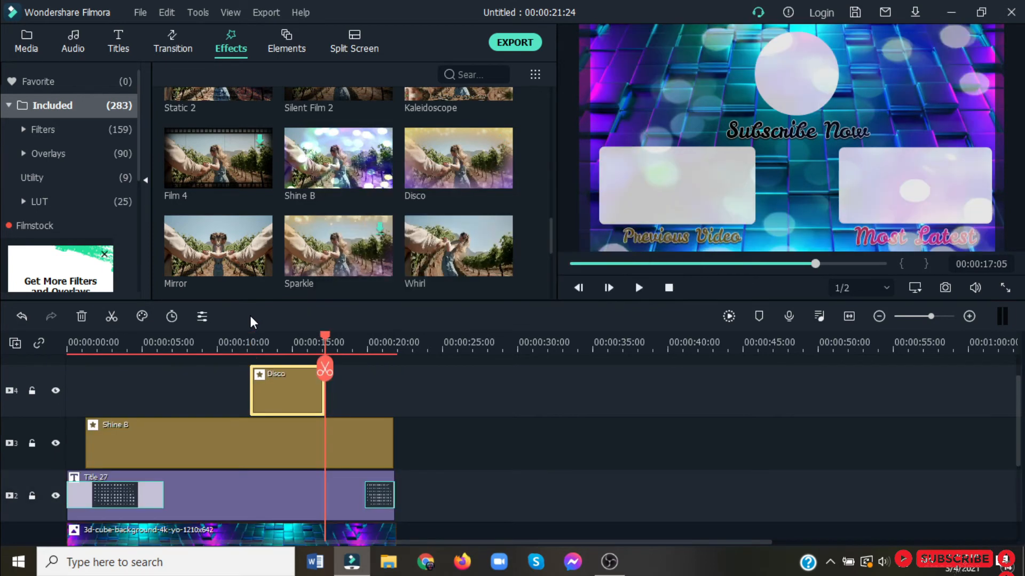
drag(325, 334, 236, 341)
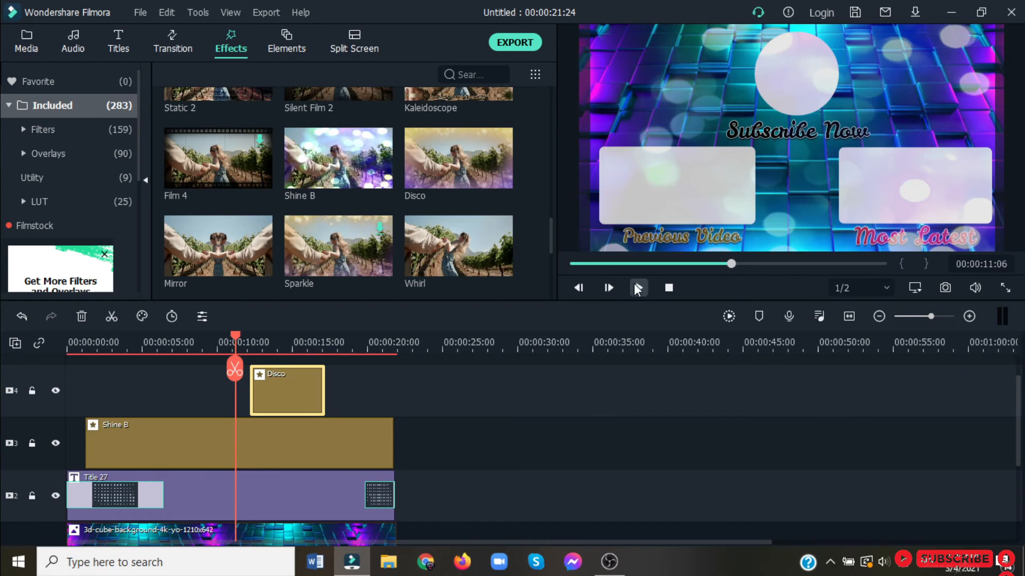
click(637, 288)
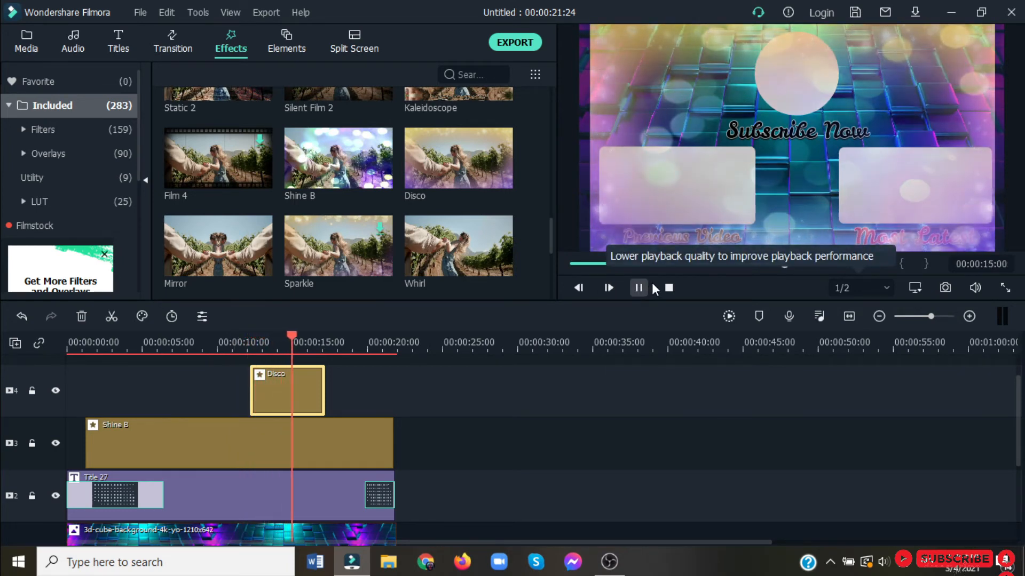
click(639, 287)
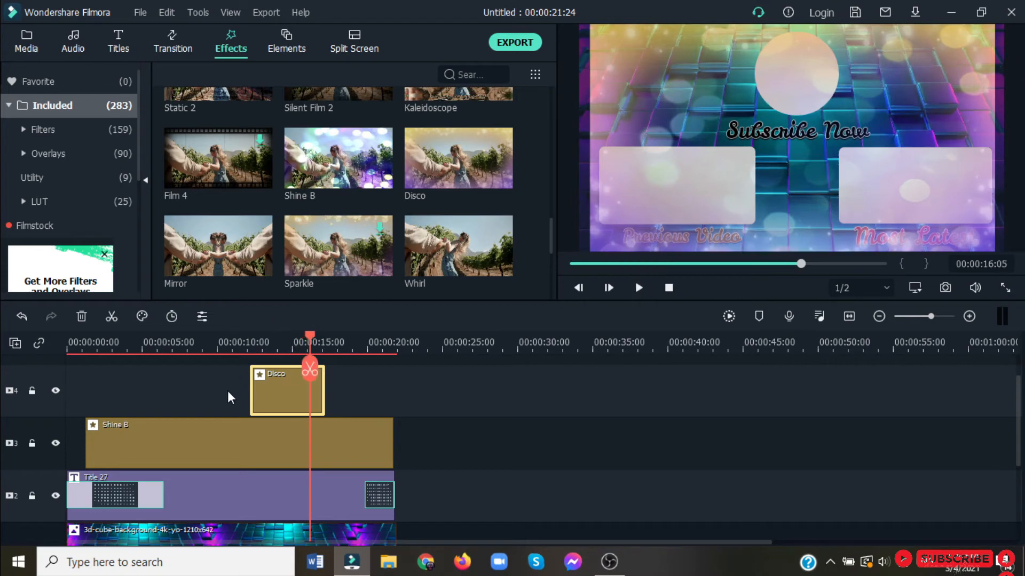
Extend the Disco clip to start about 1 second in and end just before the end of the Shine B clip.
drag(250, 383, 74, 390)
drag(373, 389, 206, 387)
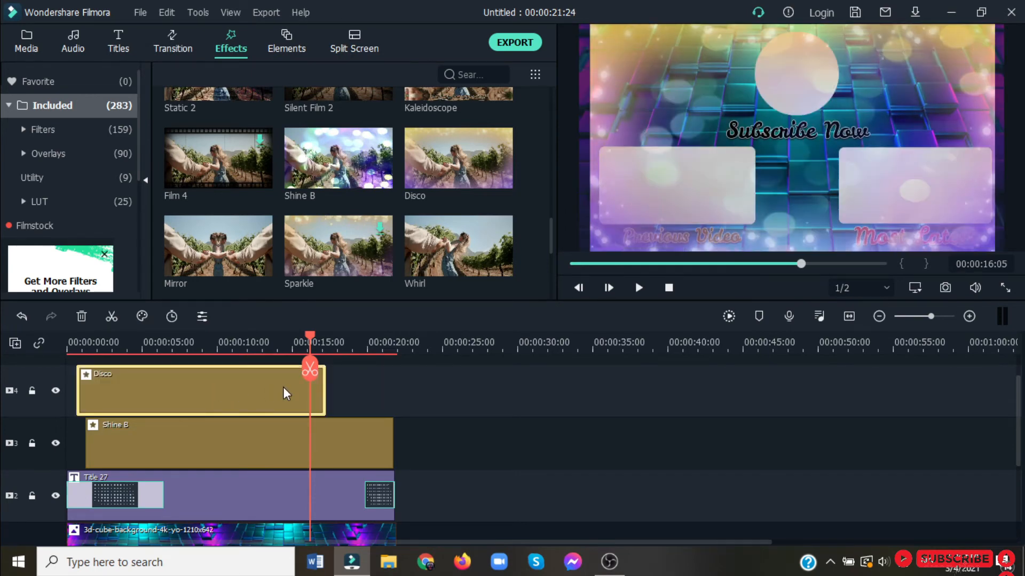
drag(327, 390, 388, 392)
Lengthen the Dissolve transition at the end of the title clip to about 5 seconds and preview the end screen from the beginning.
click(377, 491)
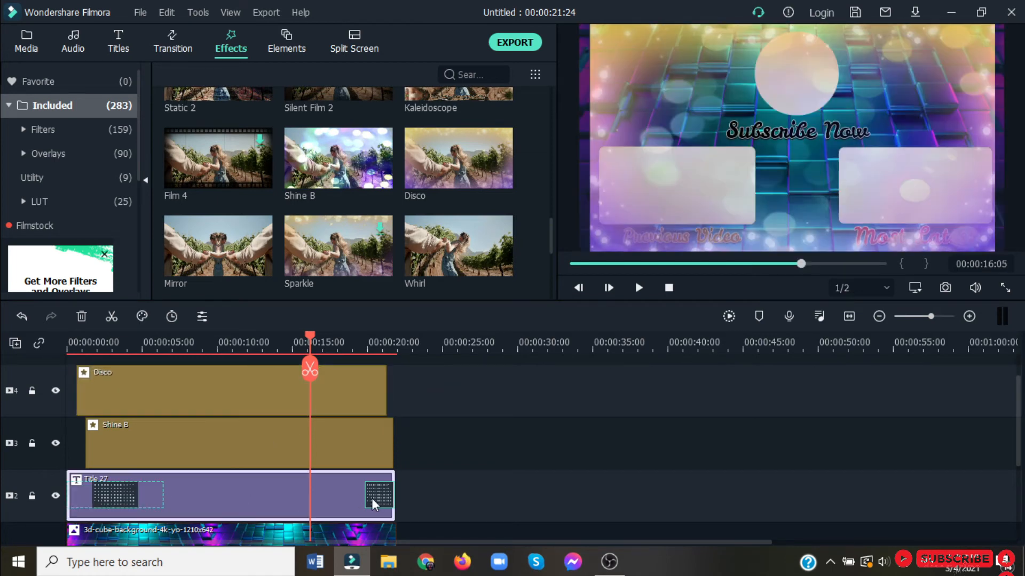
drag(357, 498, 323, 497)
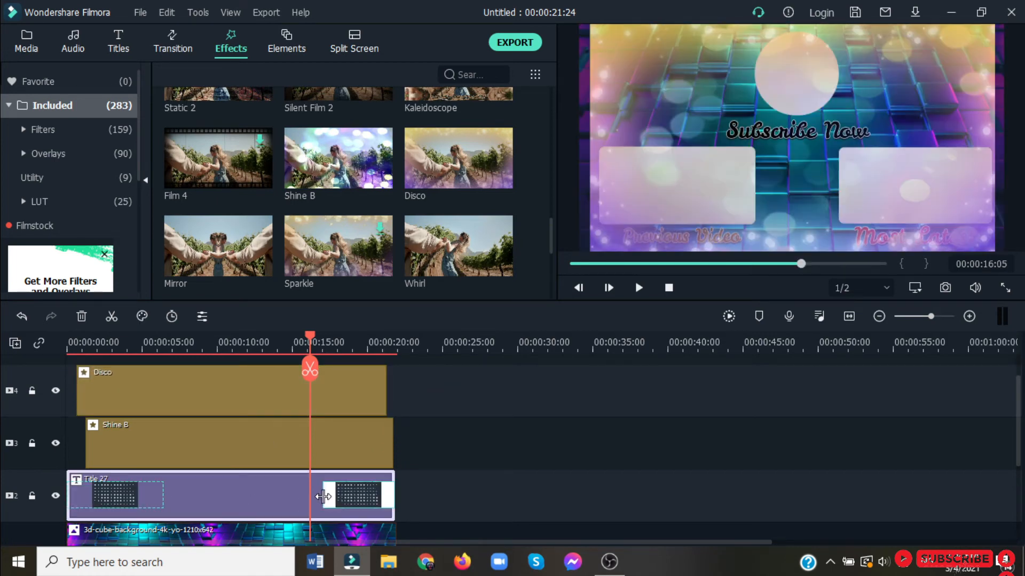
drag(311, 335, 57, 355)
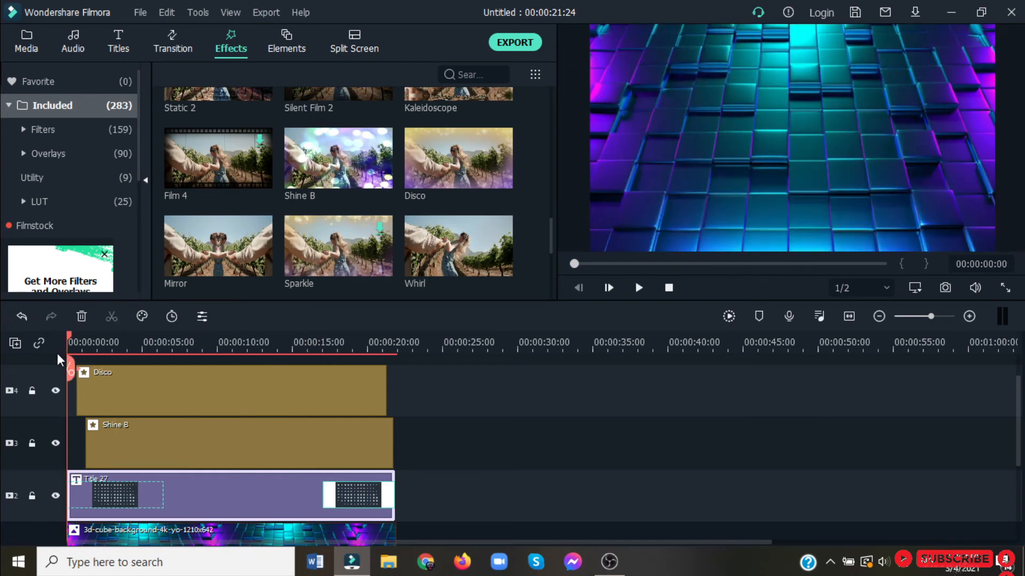
click(639, 289)
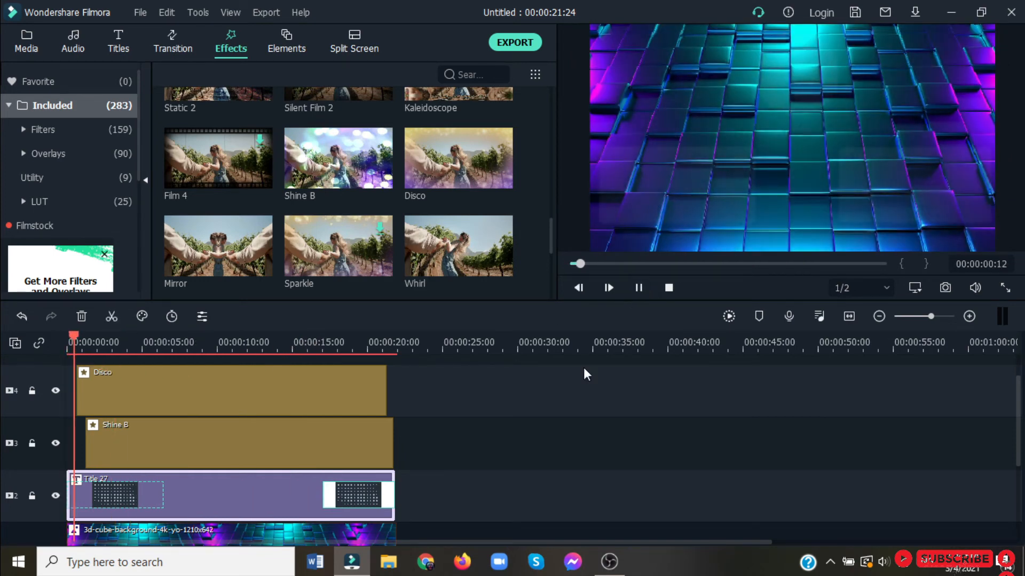
scroll(571, 380, down, 1)
scroll(571, 380, down, 2)
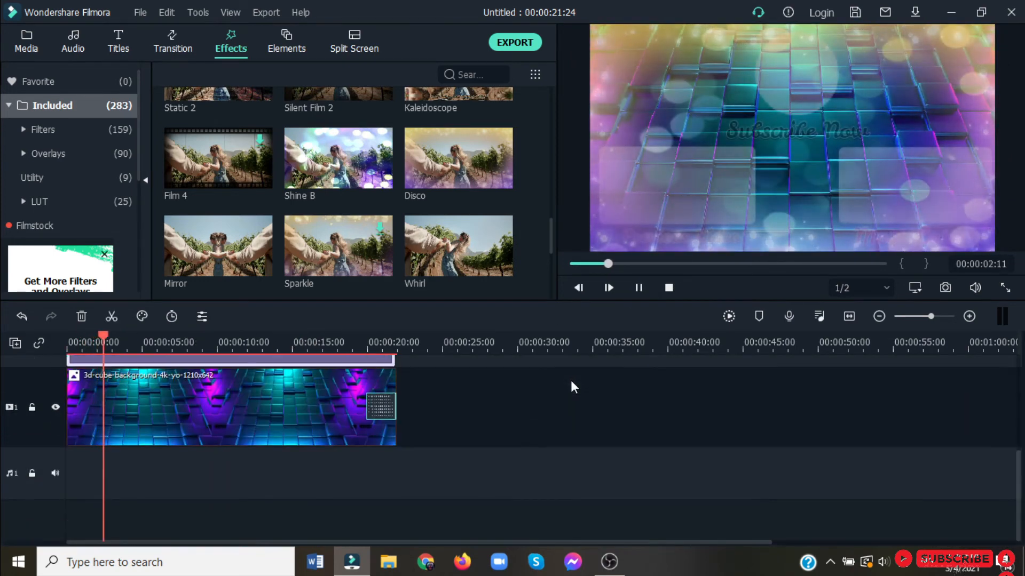
scroll(571, 380, up, 3)
scroll(571, 380, up, 1)
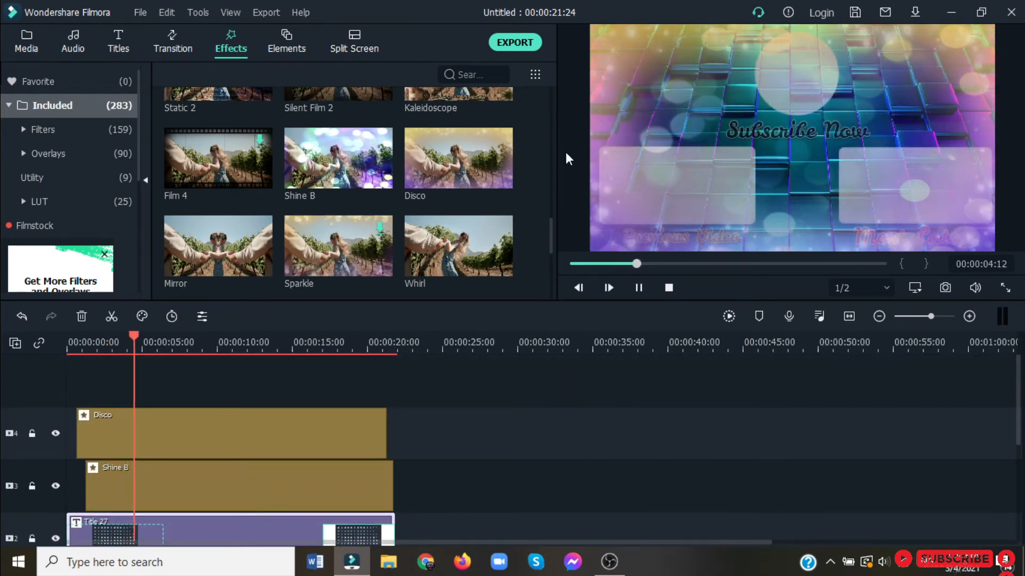
click(639, 289)
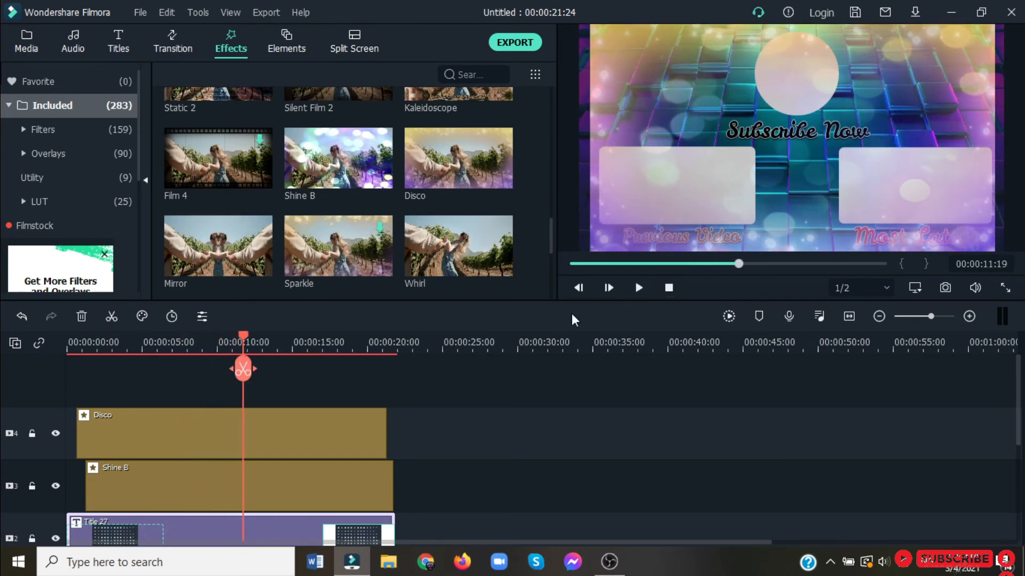
Lower the Disco effect's alpha slightly.
click(246, 440)
click(201, 317)
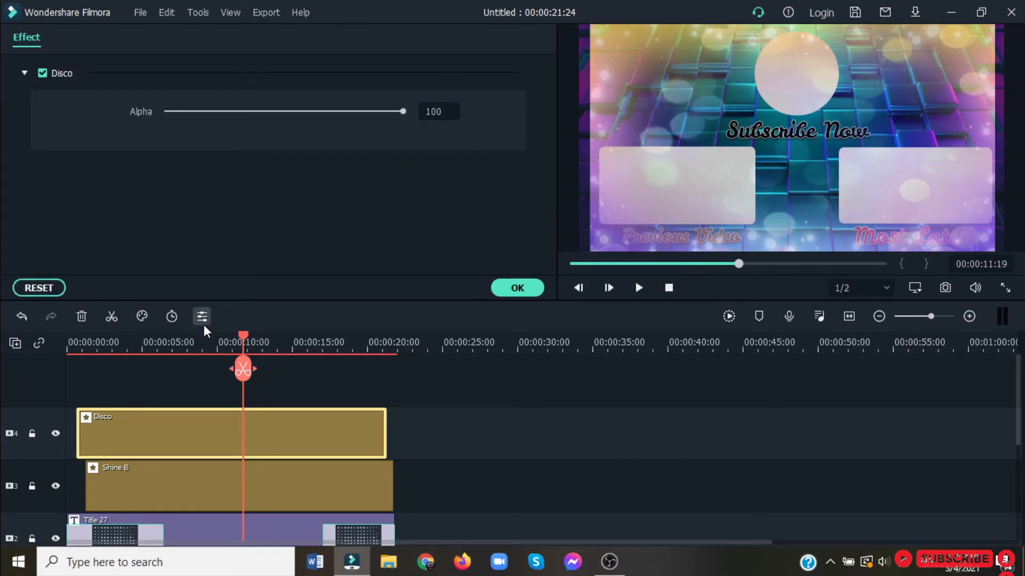
drag(402, 112, 381, 111)
click(516, 289)
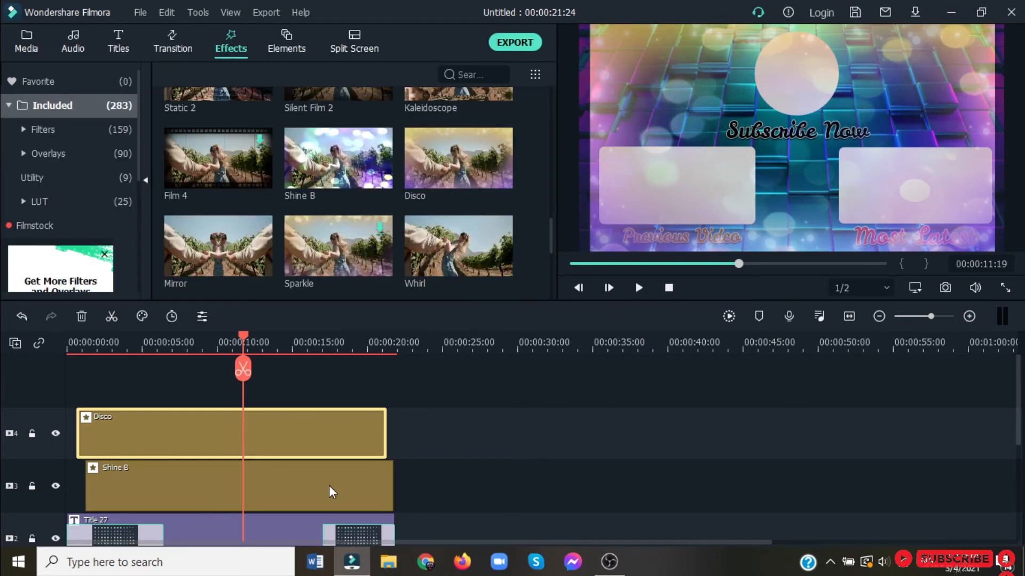
Set the Shine B effect's alpha to 34 and preview the result, returning the playhead to the start.
click(315, 499)
click(202, 317)
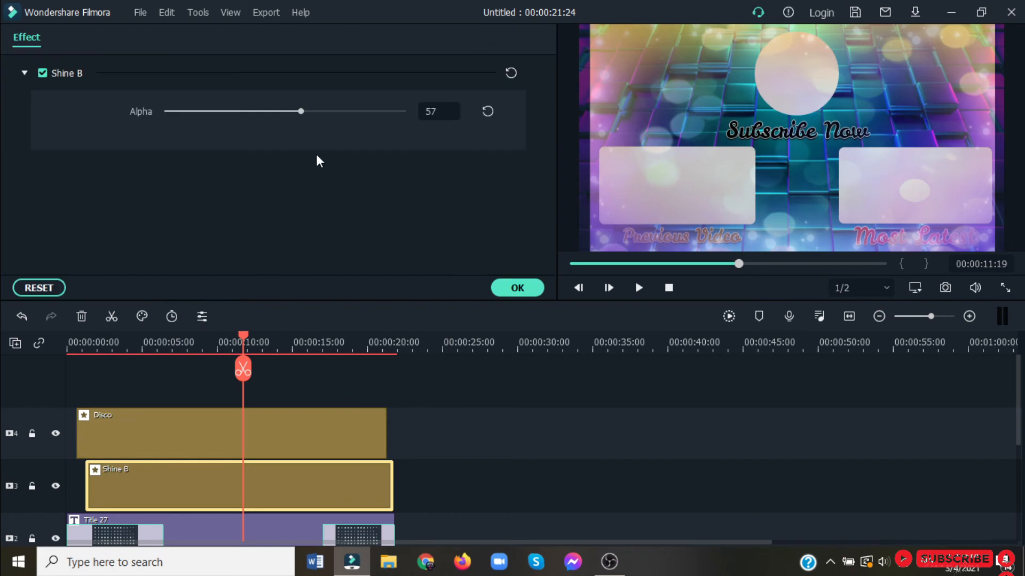
drag(303, 112, 249, 112)
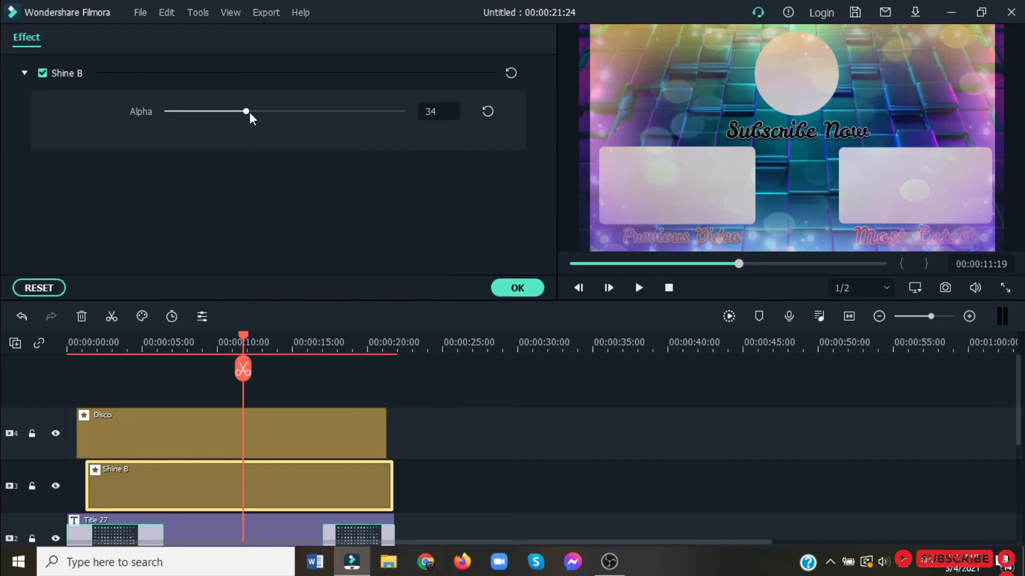
click(517, 288)
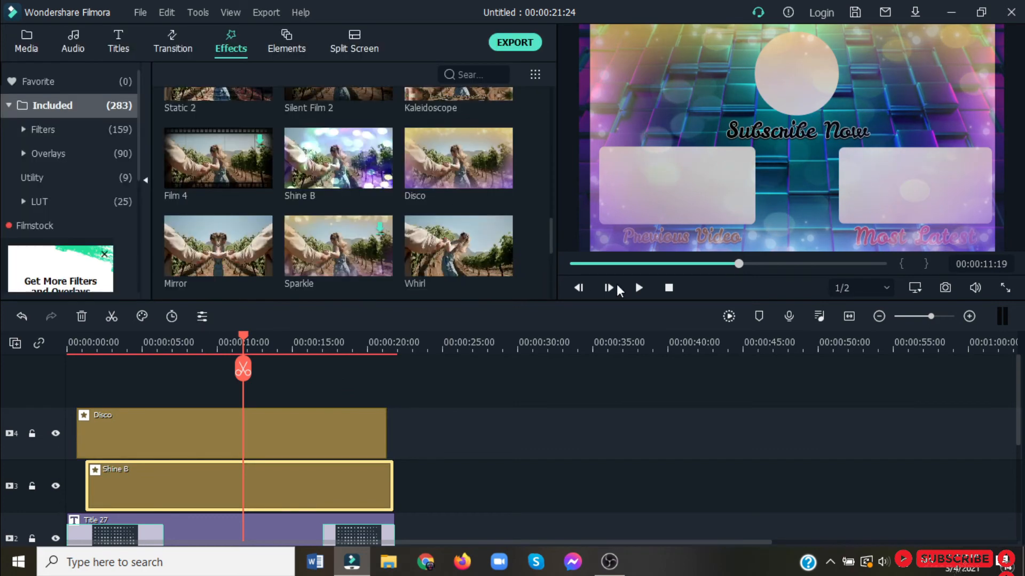
click(638, 289)
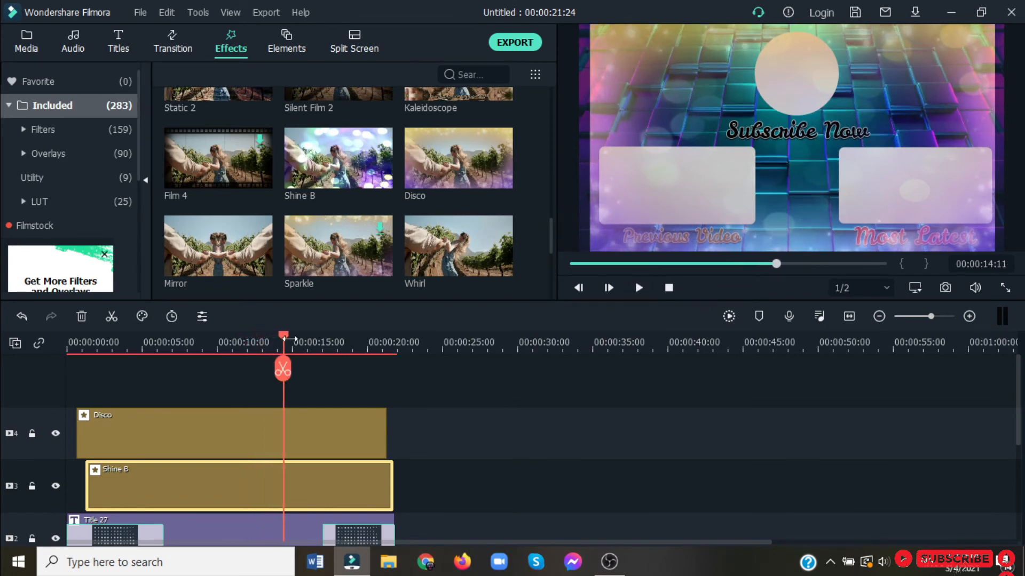
drag(286, 335, 27, 381)
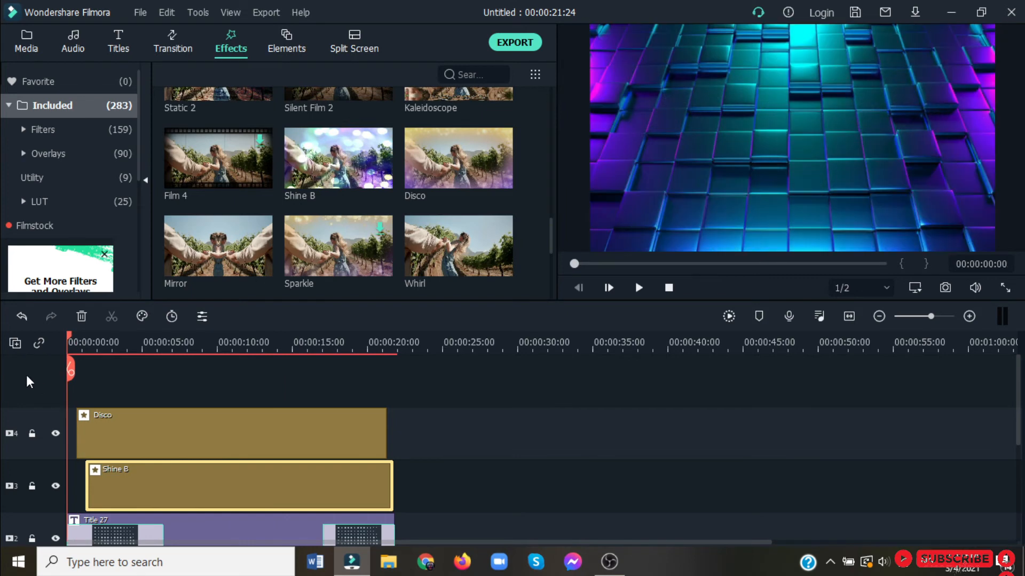
Import the audio file Caballero - Ofshane from the Youtube songs folder on drive E into the project media.
click(30, 43)
right_click(462, 135)
click(483, 145)
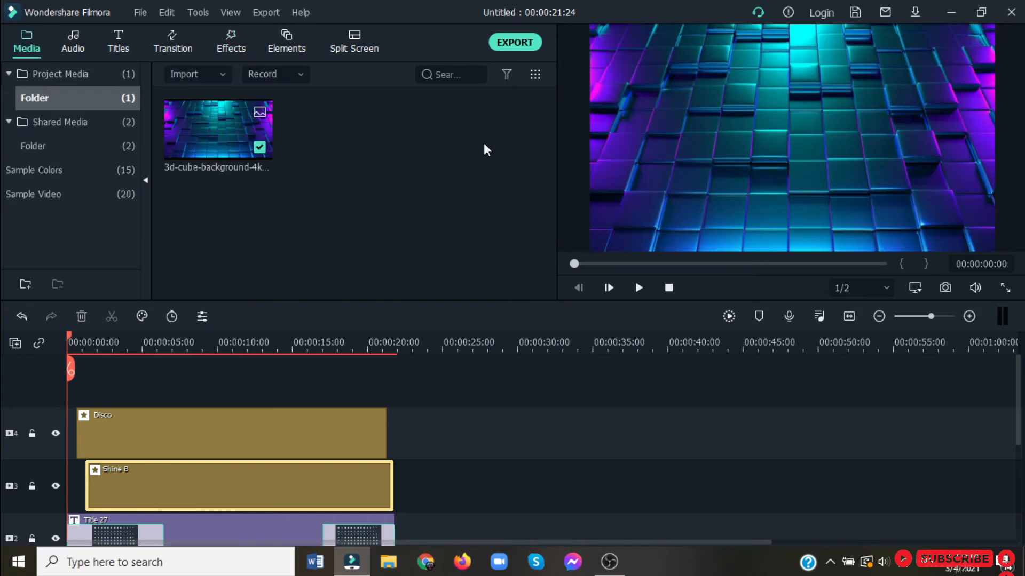
click(80, 273)
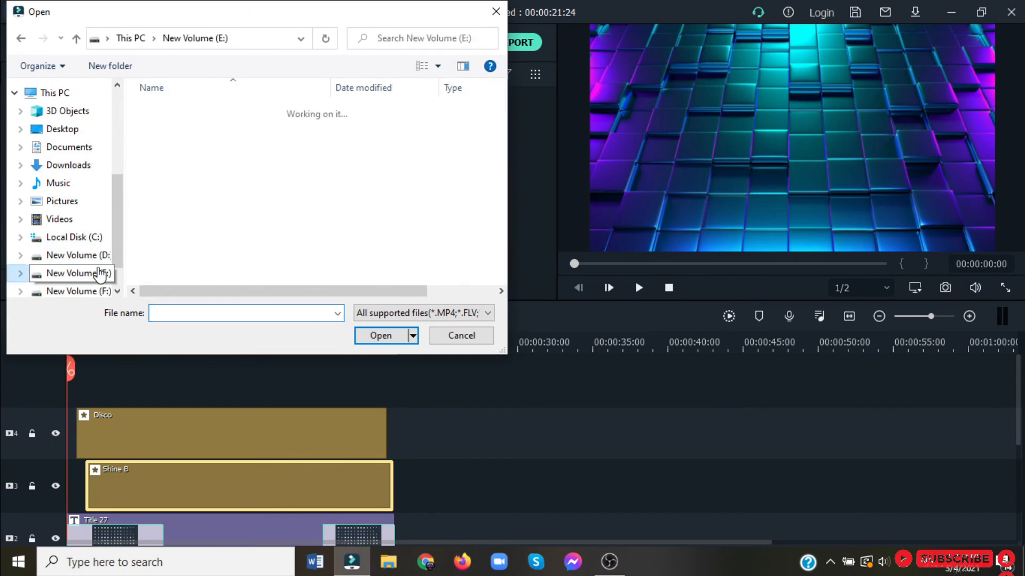
scroll(192, 212, down, 2)
scroll(192, 212, down, 3)
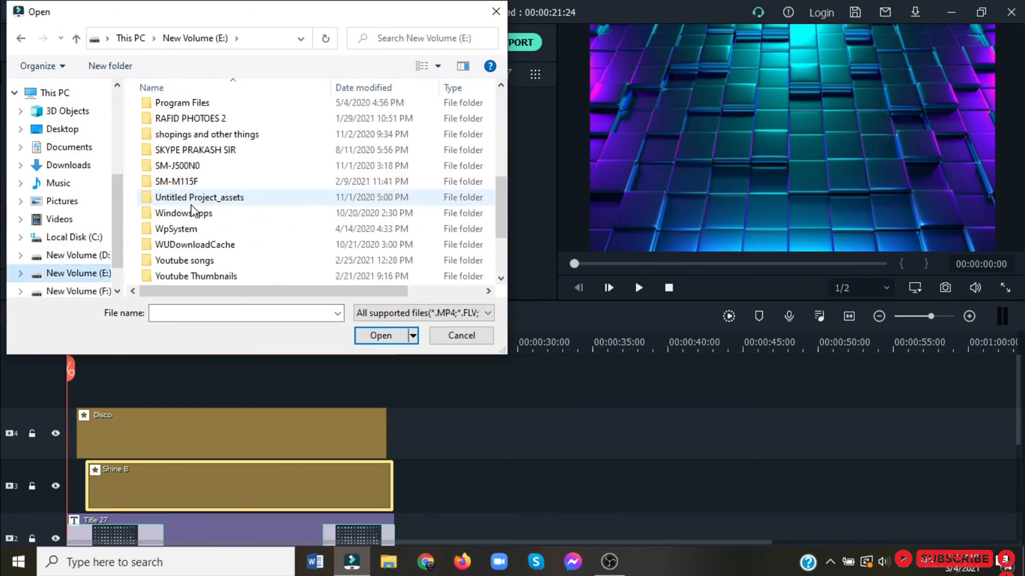
double_click(197, 261)
click(193, 109)
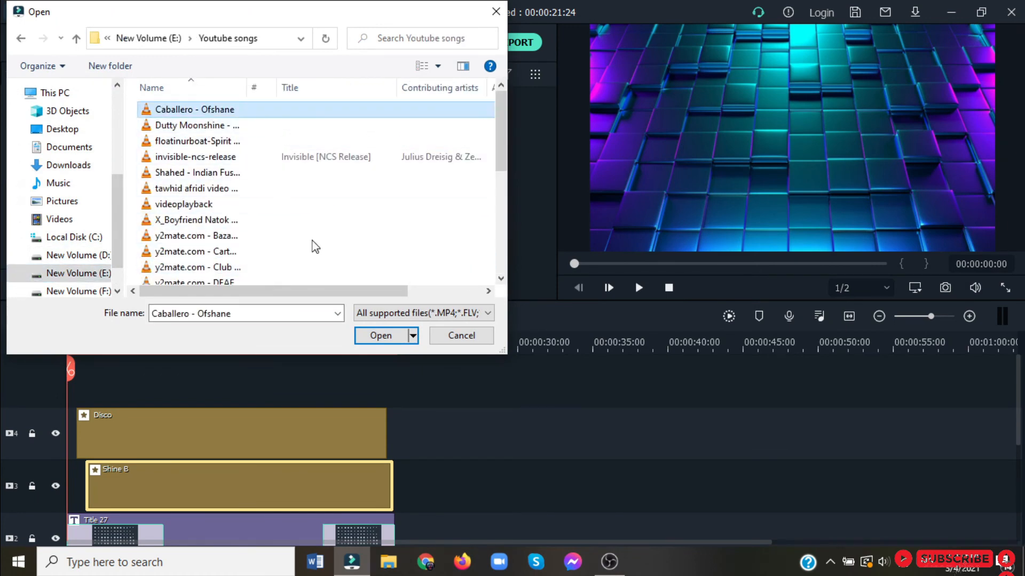
click(377, 341)
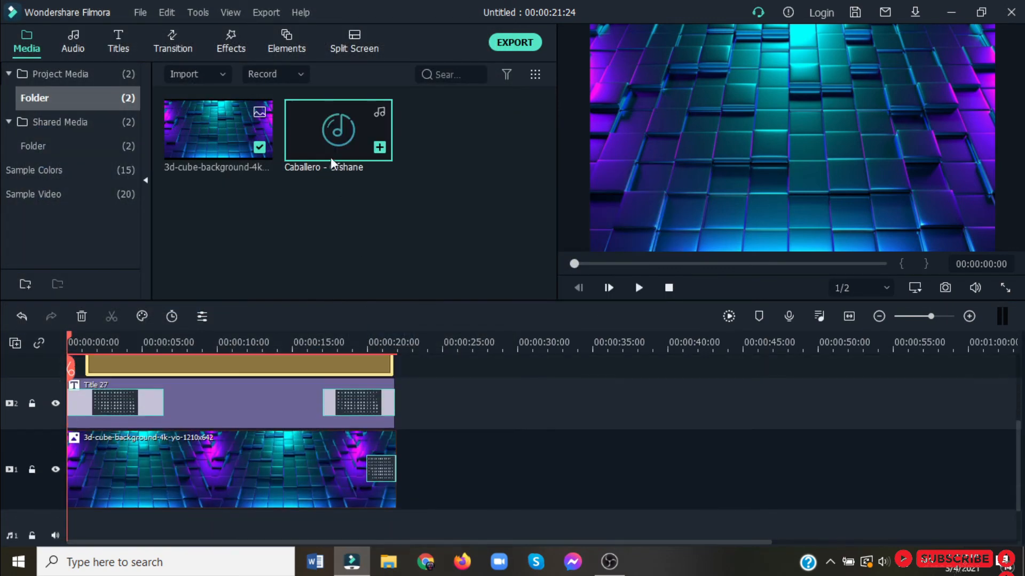
Place the Caballero - Ofshane clip at the start of audio track 1 and raise its volume.
drag(257, 361, 52, 471)
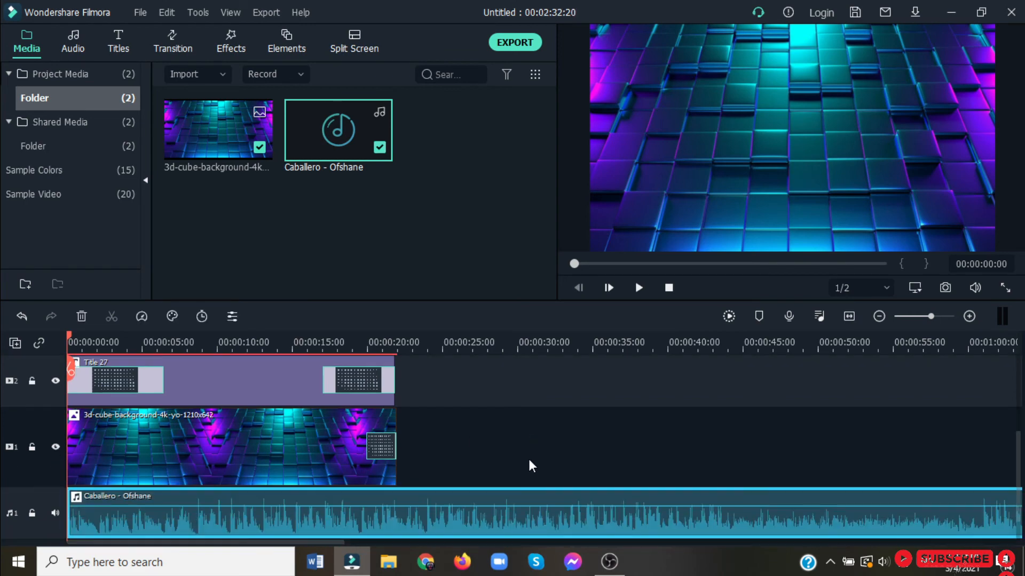
drag(484, 501, 484, 496)
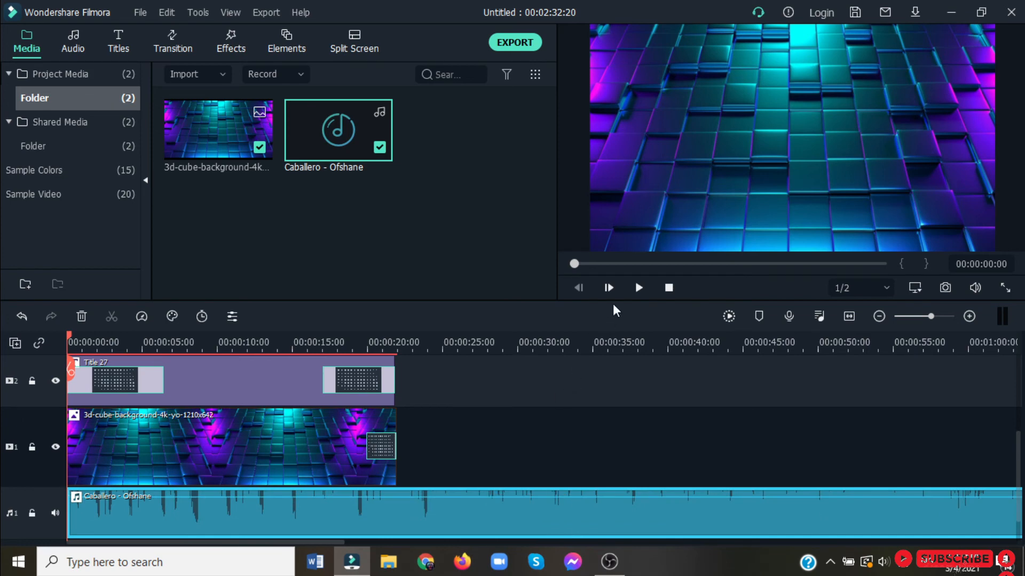
Play the end screen with its music at a lower system volume, and move the playhead to about 30 seconds.
click(637, 289)
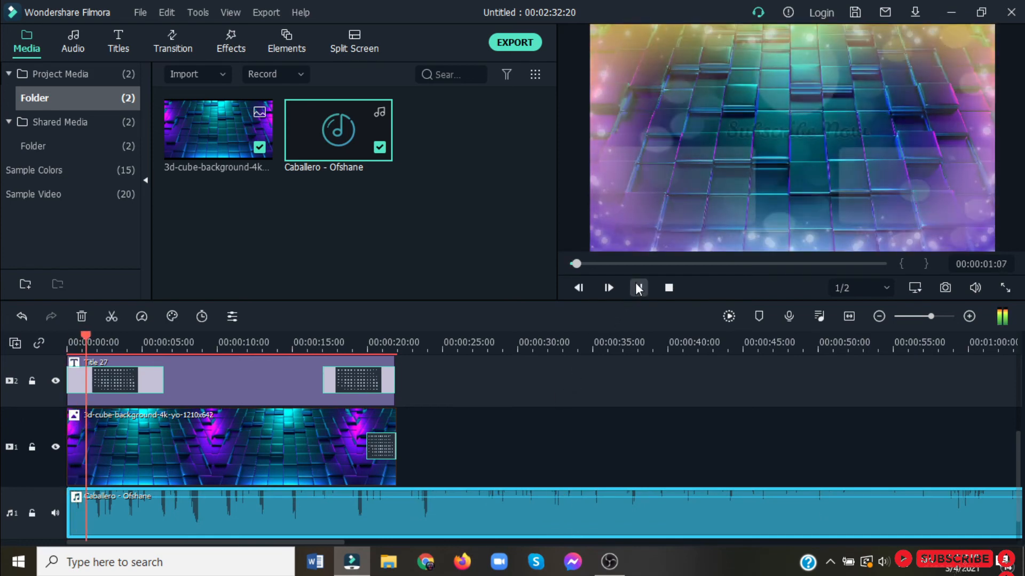
key(XF86AudioLowerVolume)
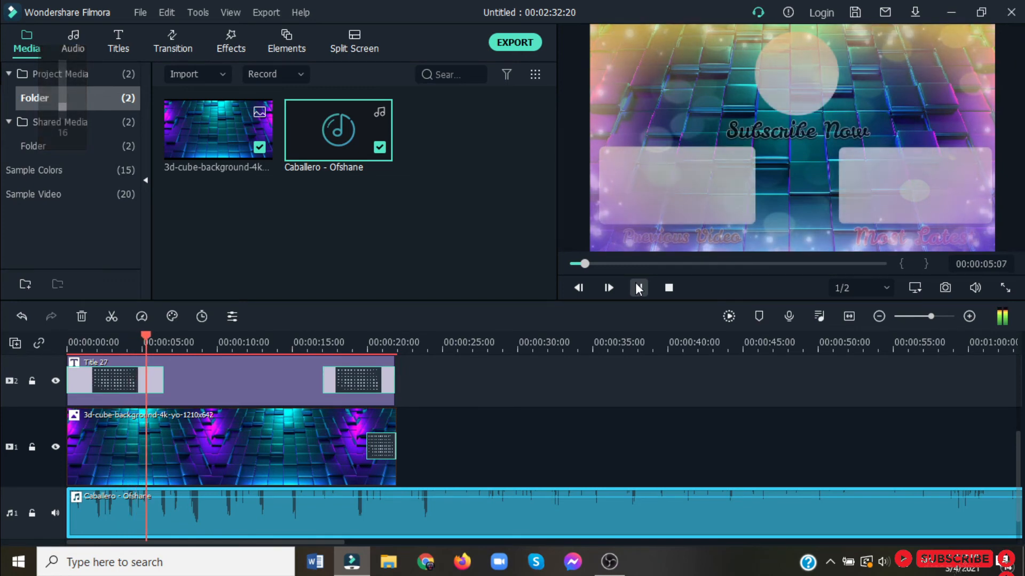
key(space)
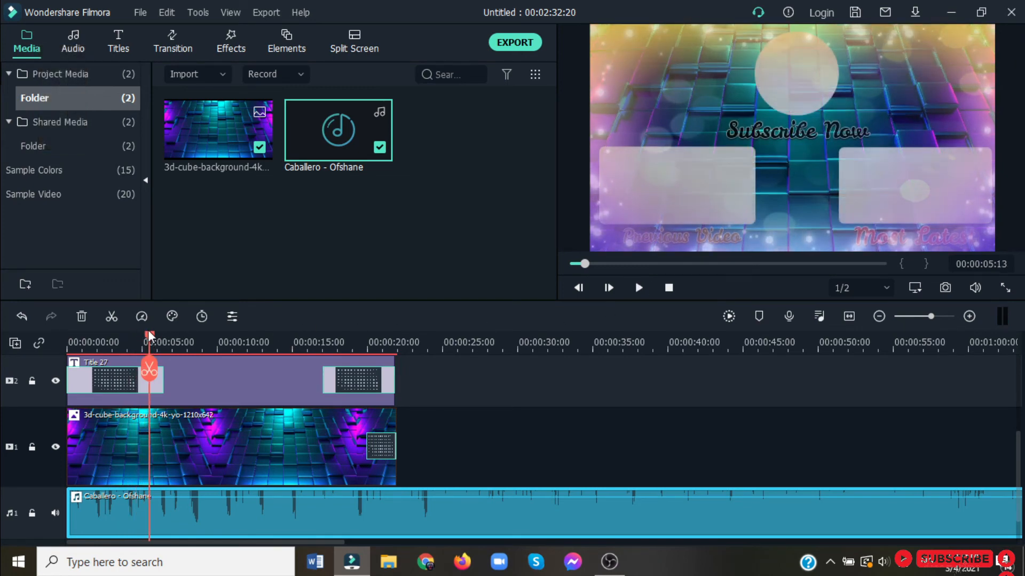
drag(148, 335, 524, 369)
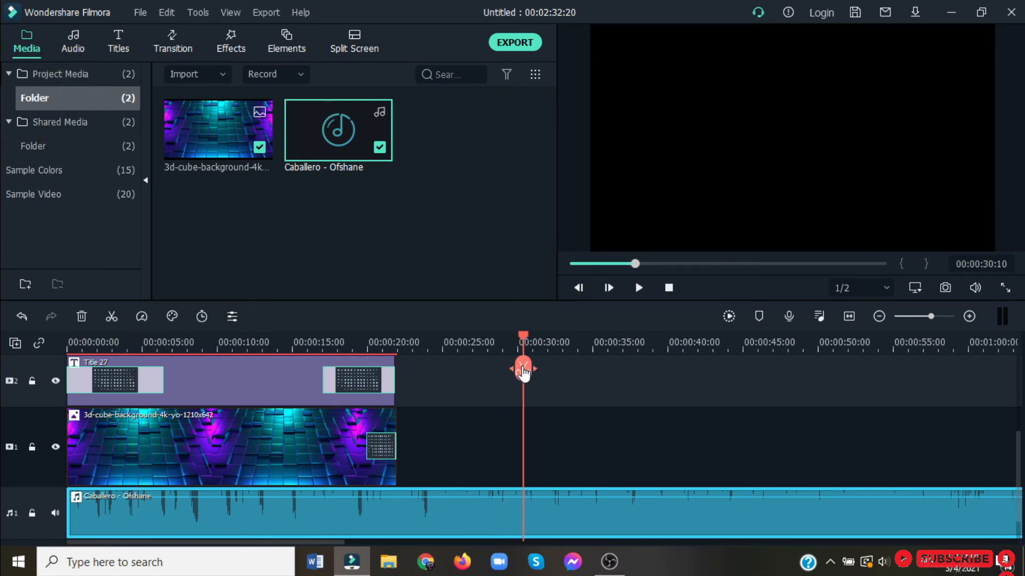
Split the Caballero - Ofshane clip at about 30 seconds, ripple delete its first part, and return the playhead to the start.
click(524, 370)
right_click(420, 507)
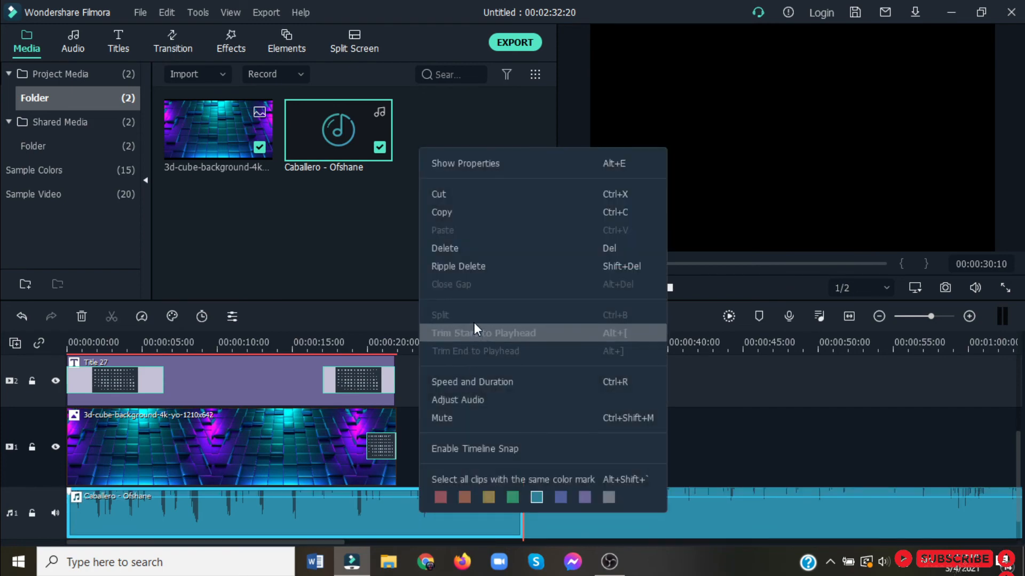
click(472, 266)
drag(600, 524, 124, 441)
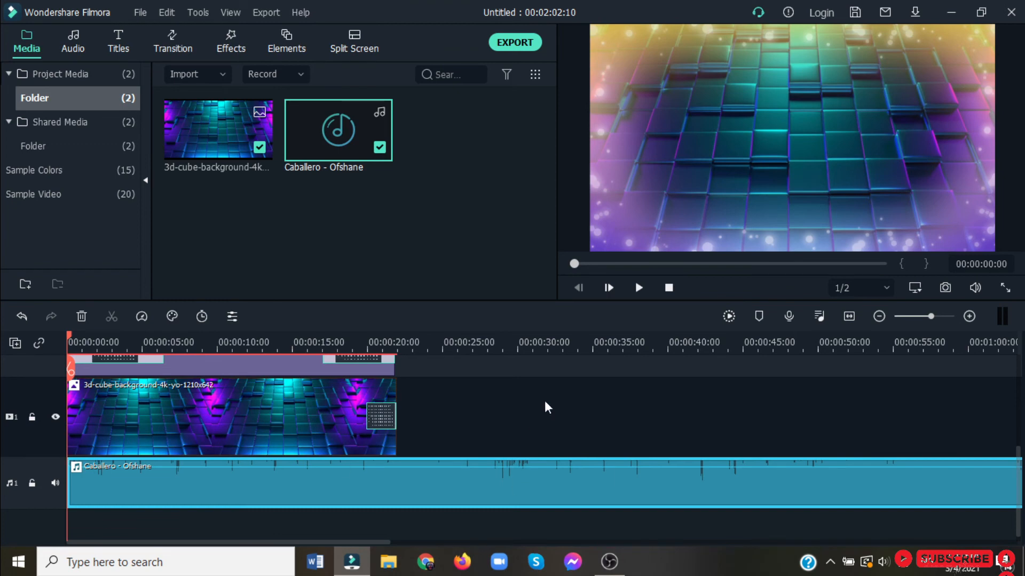
Play the end screen from the start with the trimmed music and raise the system volume to 24.
scroll(571, 408, up, 2)
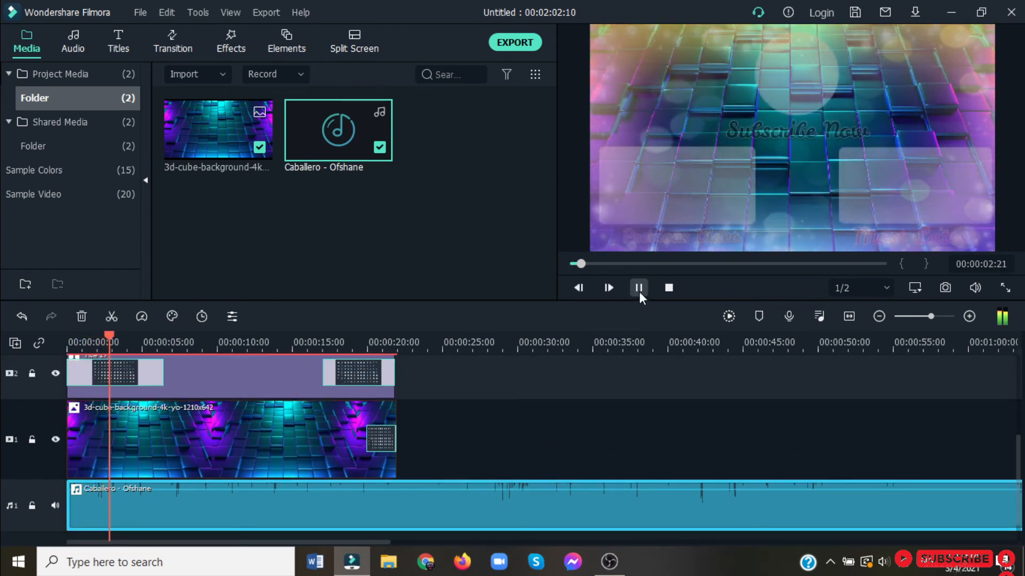
scroll(583, 387, up, 1)
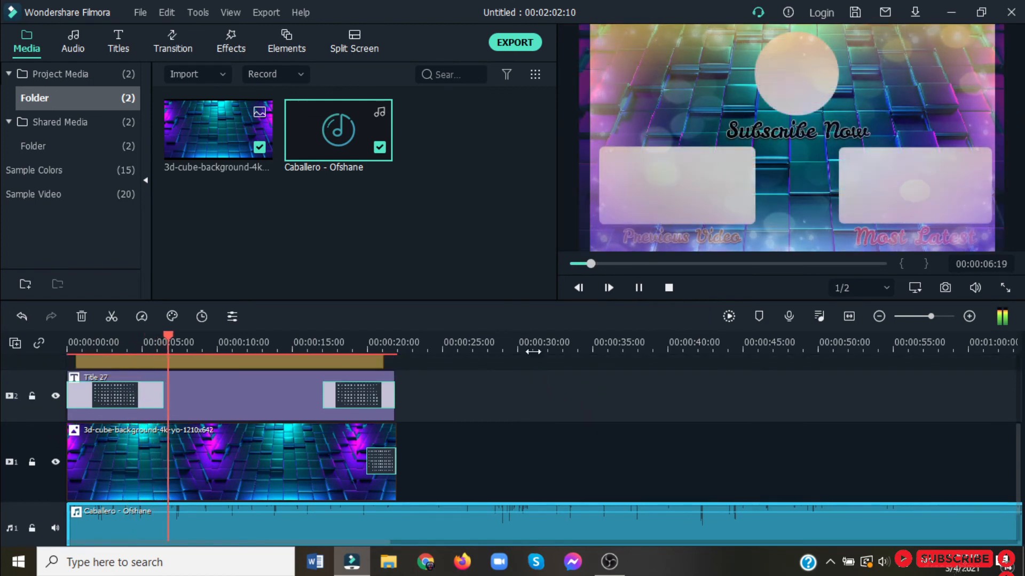
key(XF86AudioRaiseVolume)
key(XF86AudioRaiseVolume)
key(XF86AudioRaiseVolume)
key(XF86AudioRaiseVolume)
key(XF86AudioRaiseVolume)
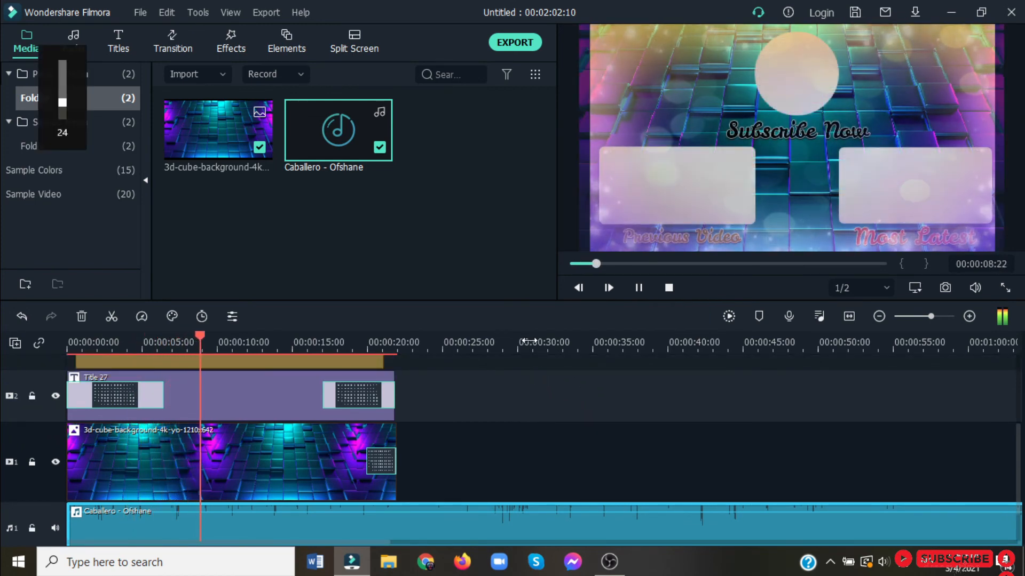
Let the playback run past the end of the background clip and pause it at about 22 seconds.
right_click(389, 459)
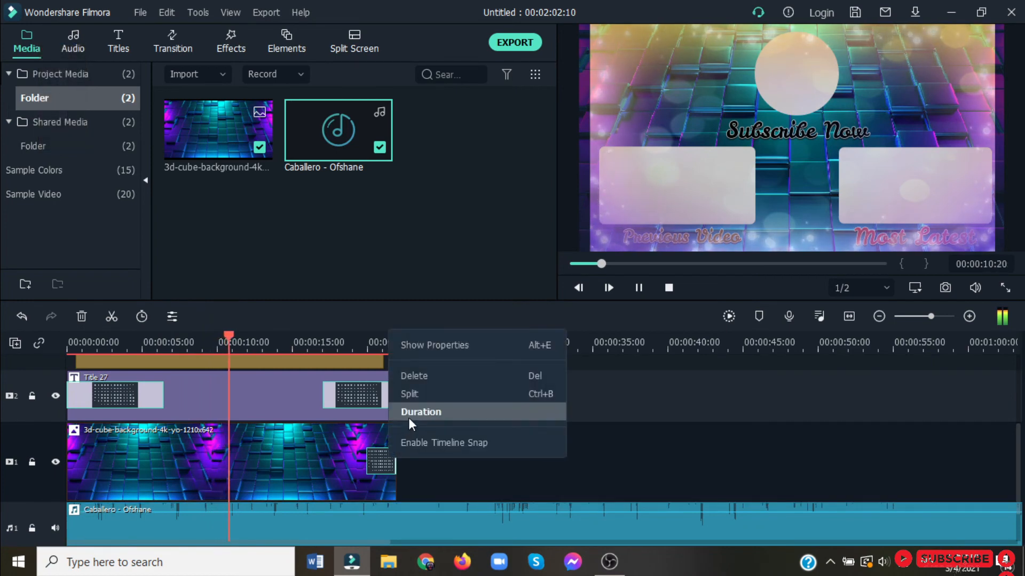
click(411, 395)
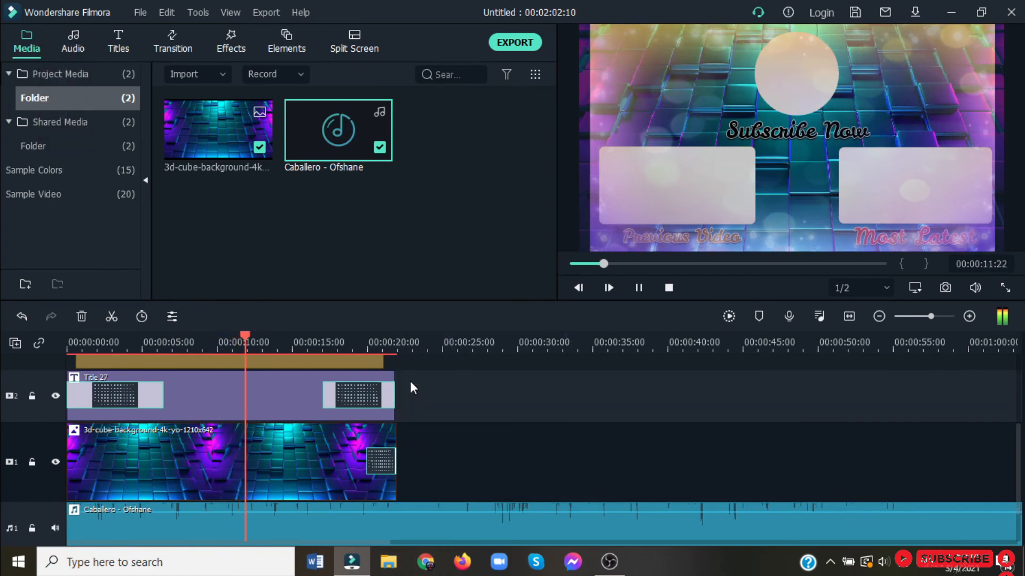
click(639, 288)
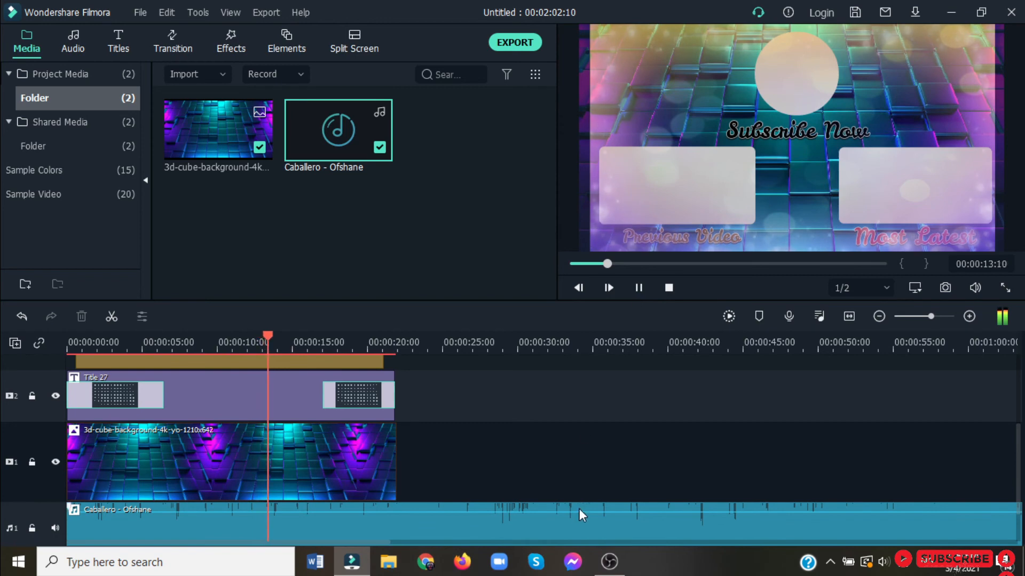
mouse_move(579, 511)
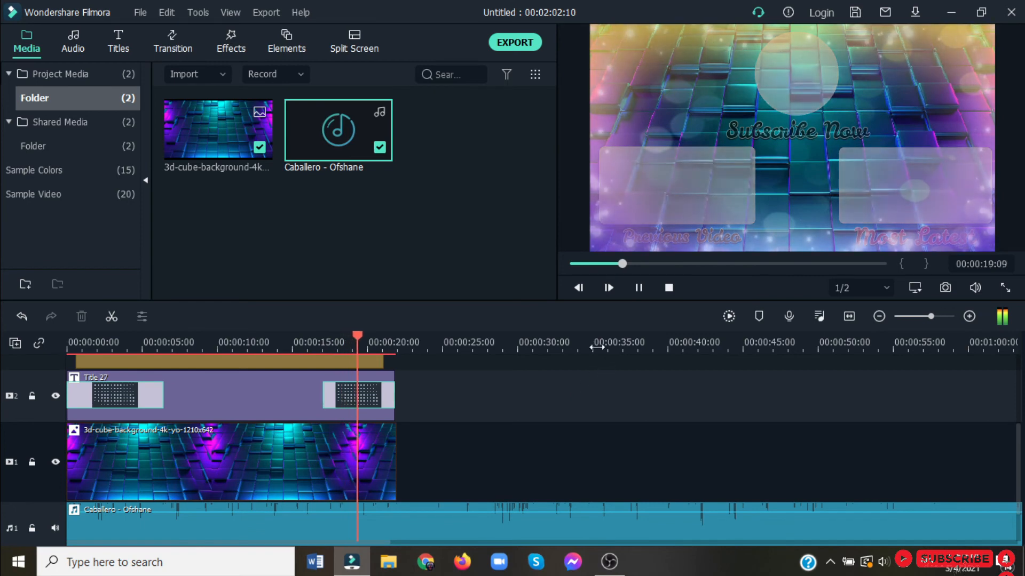
click(644, 287)
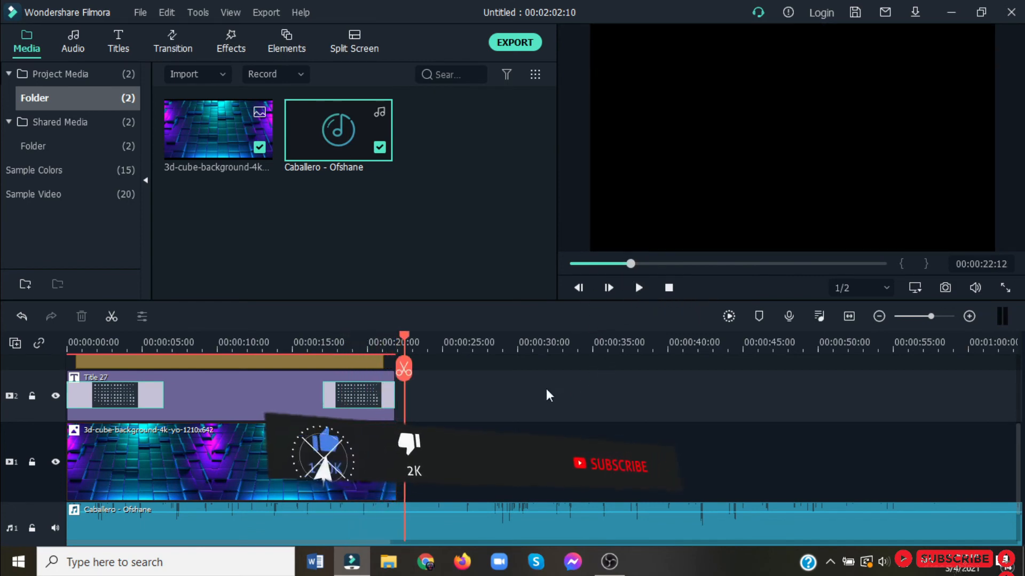
Replay the opening from about 3 seconds and pause shortly after the placeholders and labels start fading in.
scroll(546, 394, up, 2)
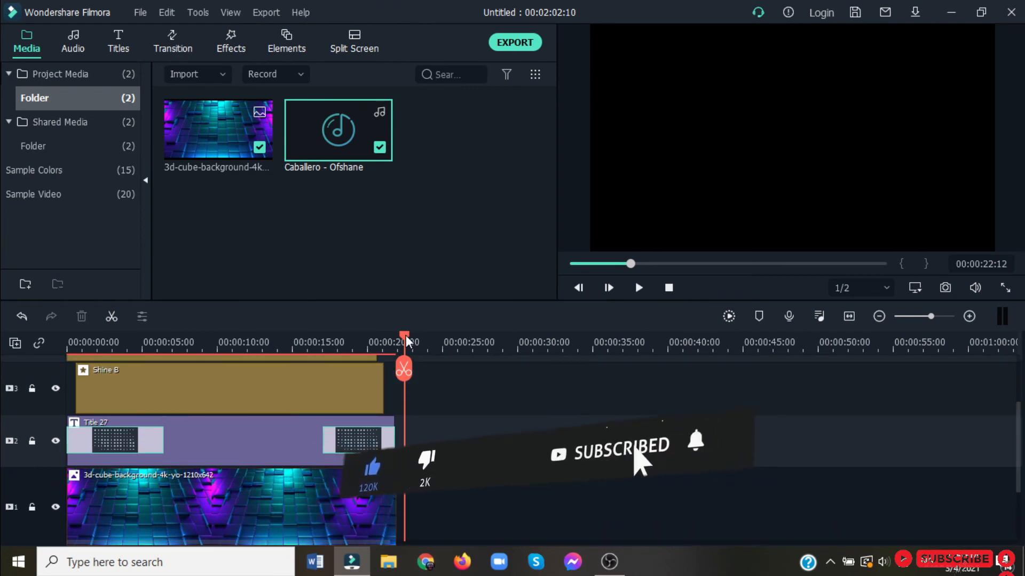
drag(407, 341, 116, 336)
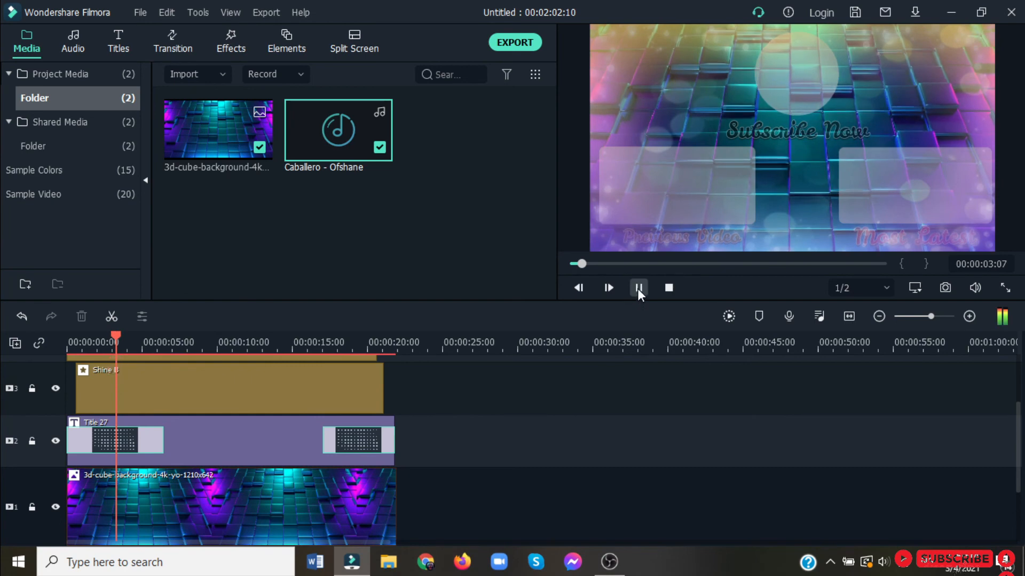
click(638, 289)
Set the Disco effect's alpha to 82.
scroll(312, 430, up, 1)
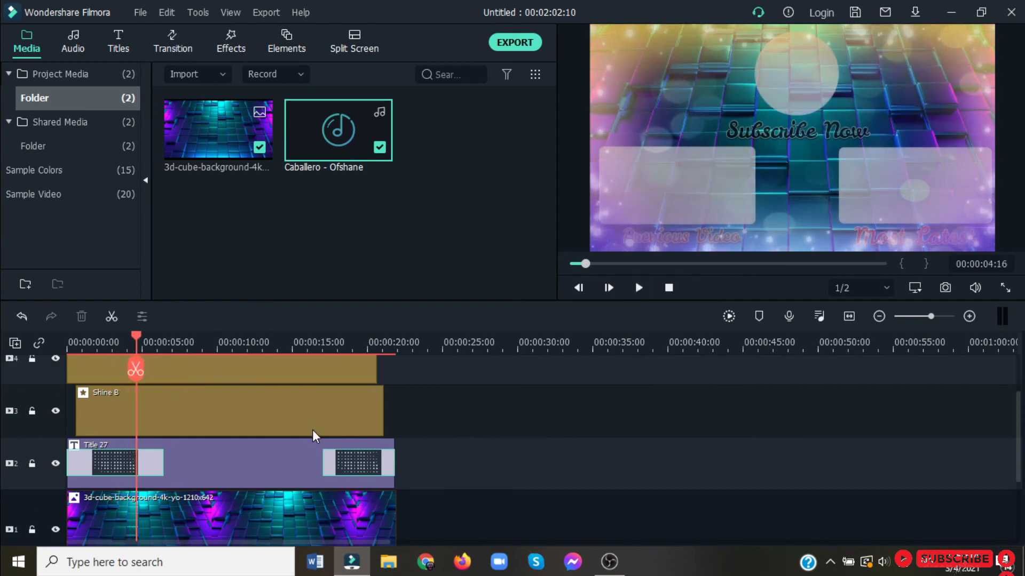
scroll(261, 396, up, 2)
click(249, 401)
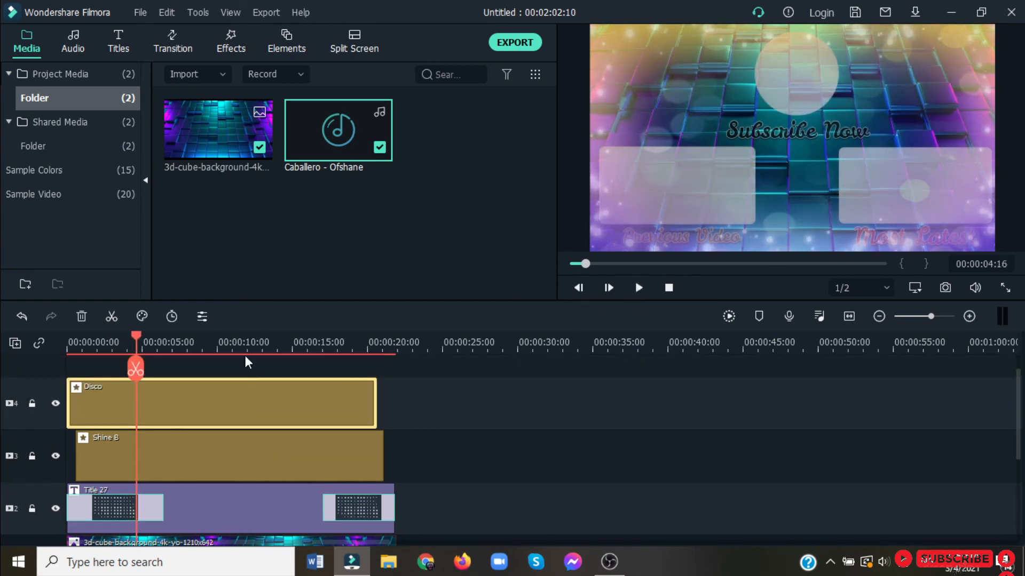
click(206, 317)
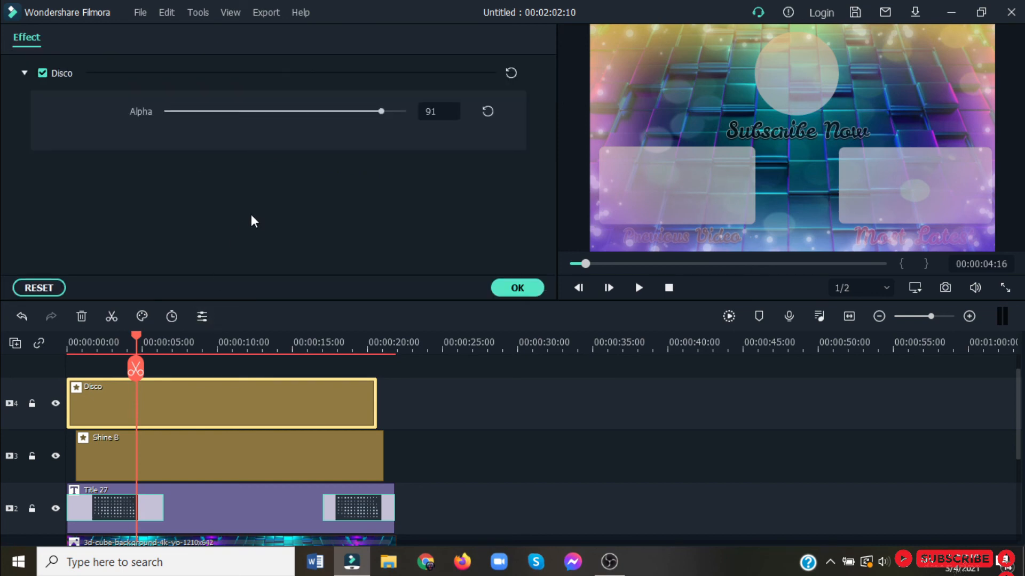
click(363, 111)
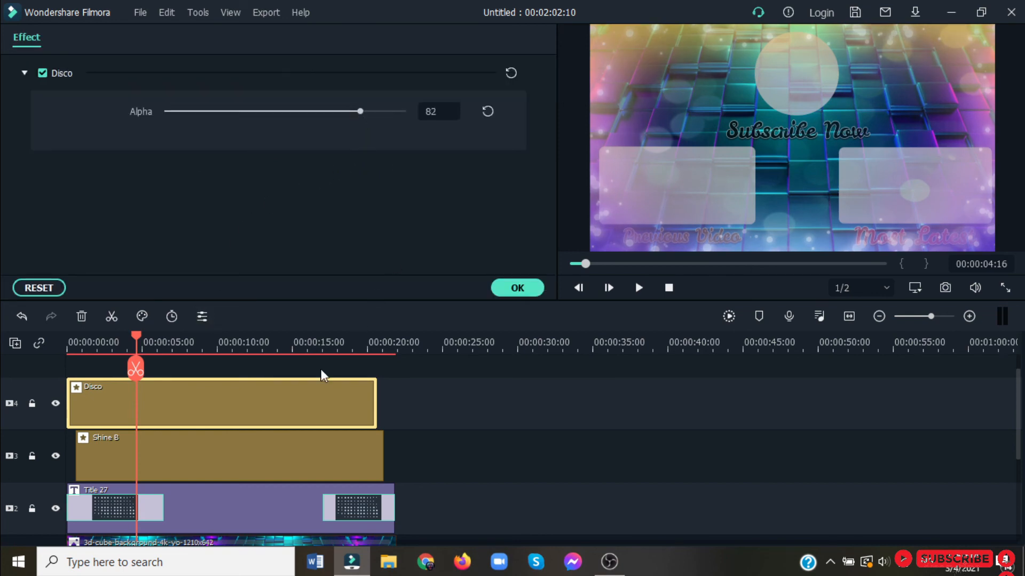
Lower the Shine B effect's alpha, and set the Disco effect's alpha to 69.
click(271, 441)
drag(231, 115, 44, 103)
click(205, 412)
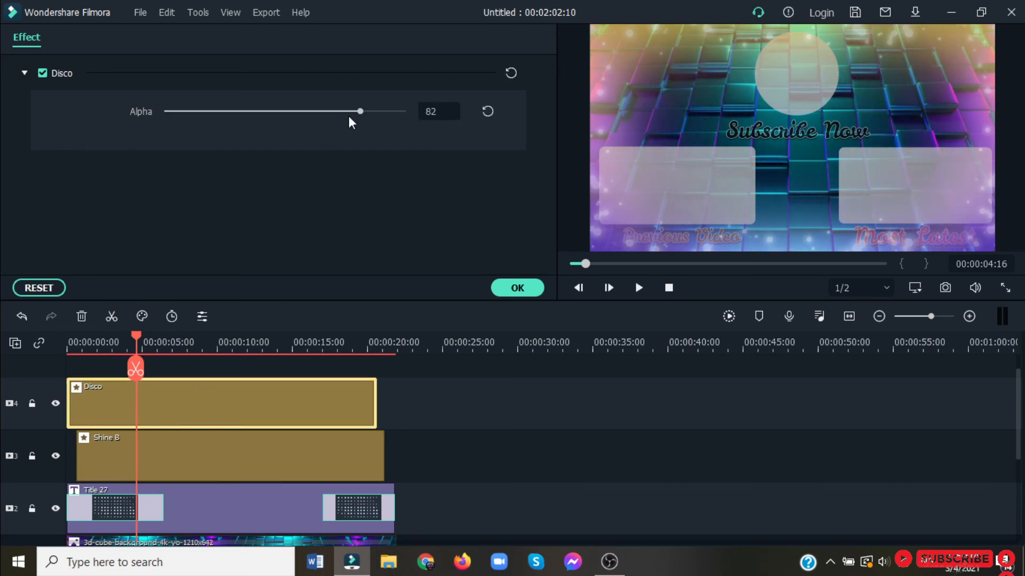
drag(223, 116, 326, 119)
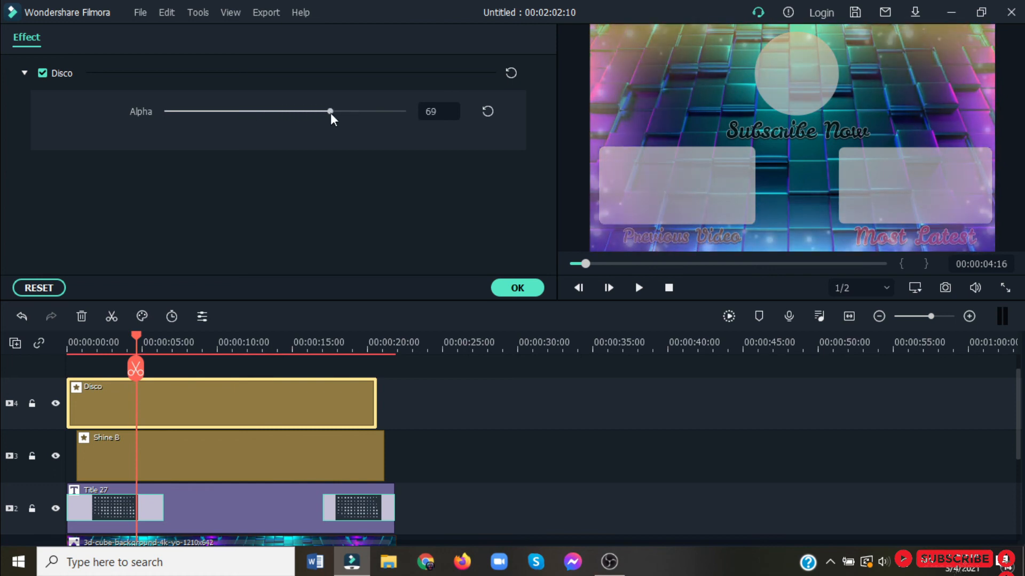
click(521, 291)
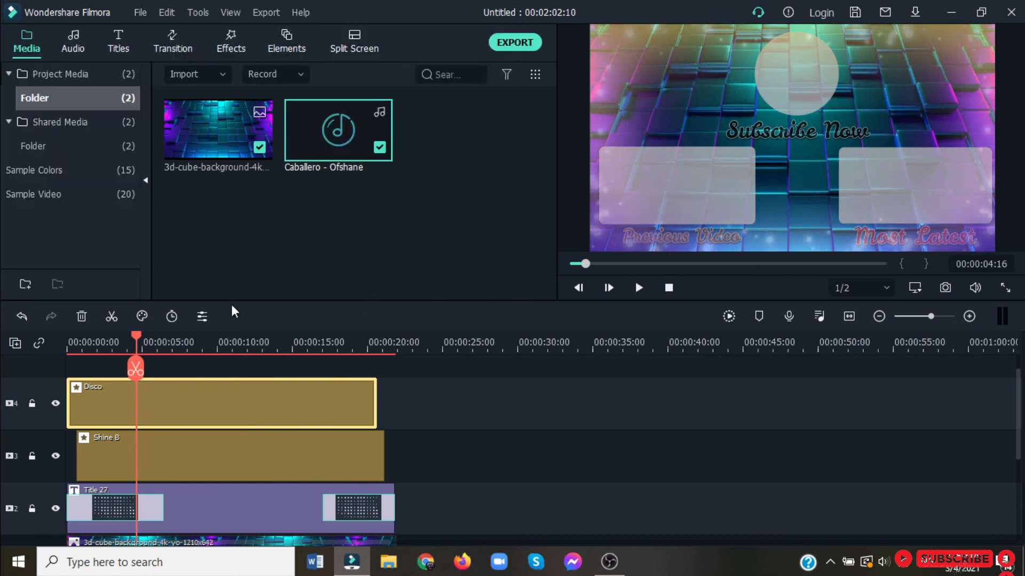
Return the playhead to the start and export the end screen as an MP4 file named My VideoOutro.
drag(136, 339, 9, 340)
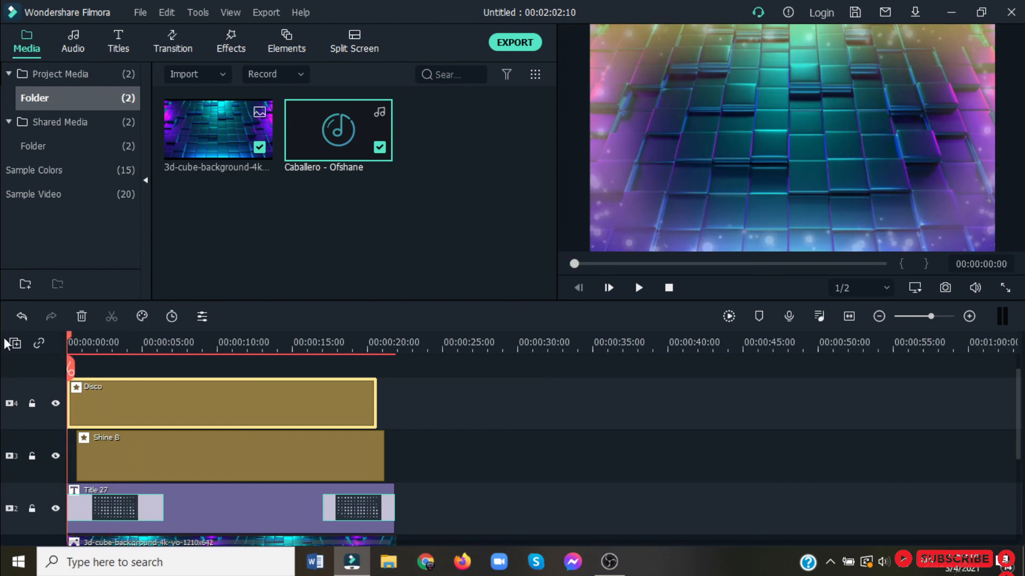
scroll(576, 350, down, 2)
scroll(587, 406, down, 3)
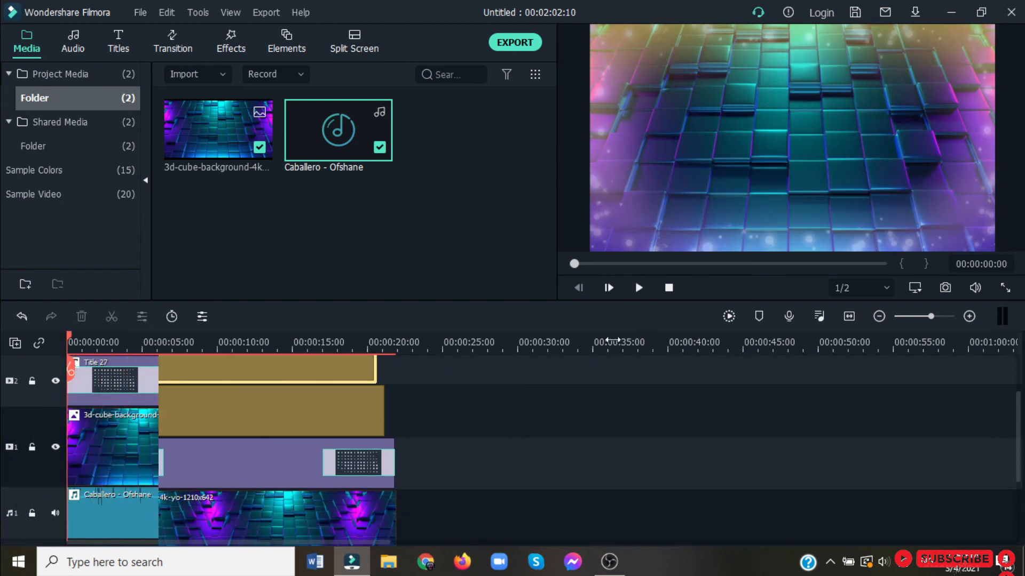
click(534, 43)
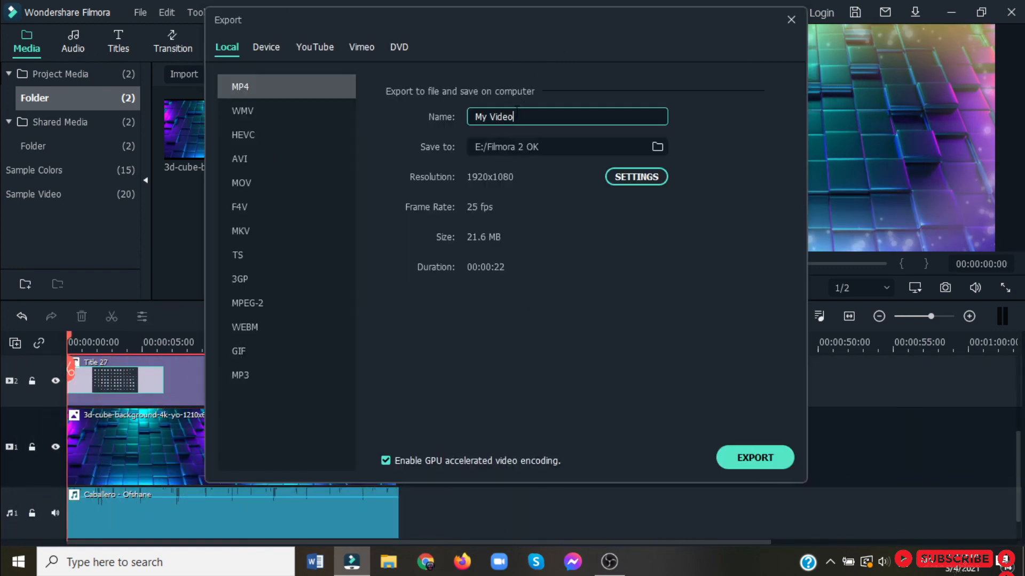
text(Ok)
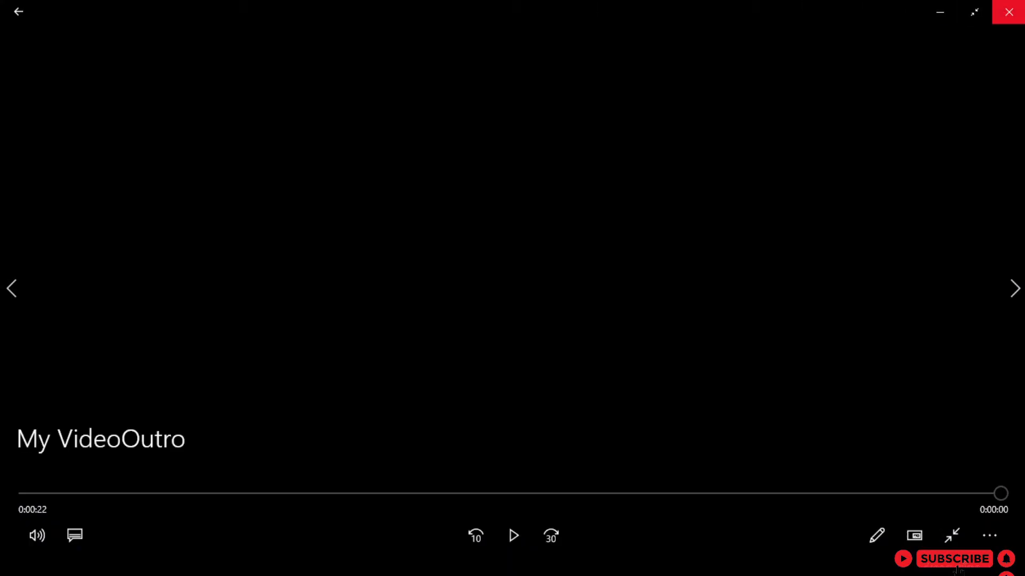
Close the player showing the exported My VideoOutro file and minimise the remaining open windows.
click(1003, 7)
click(940, 6)
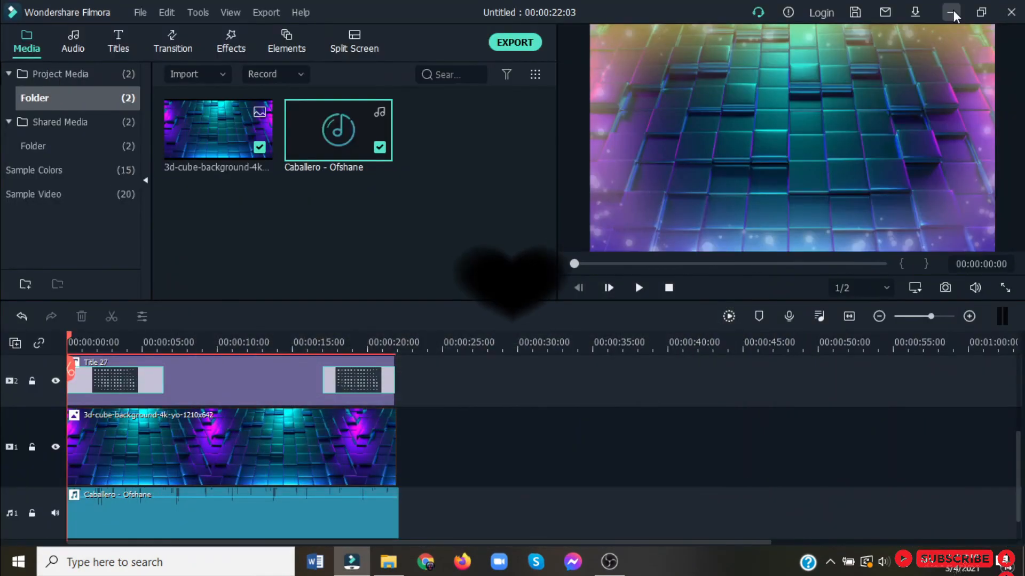
click(952, 10)
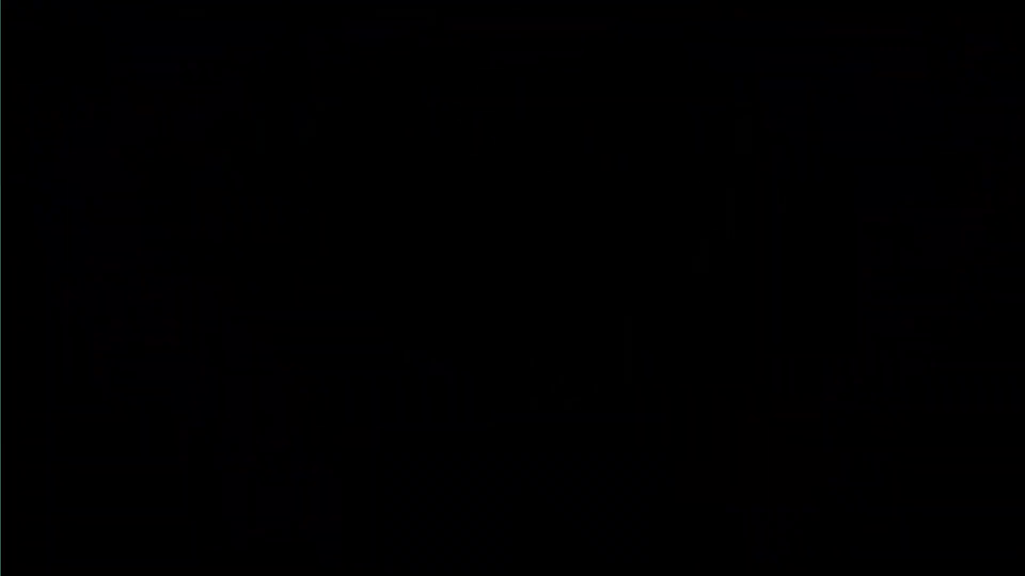